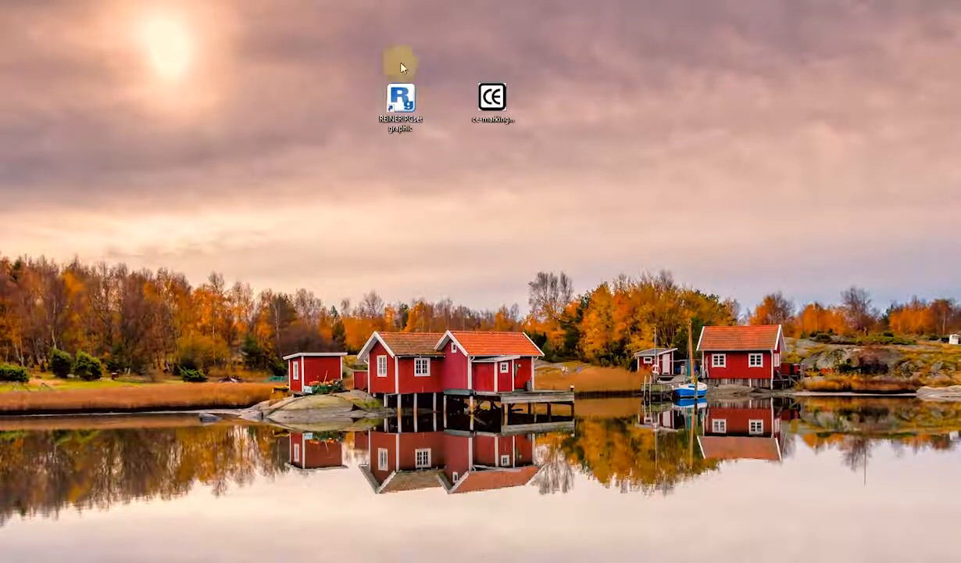
- Launch REINER PCset graphic and move its window lower on the desktop
{"action": "double_click", "coordinate": [401, 106]}
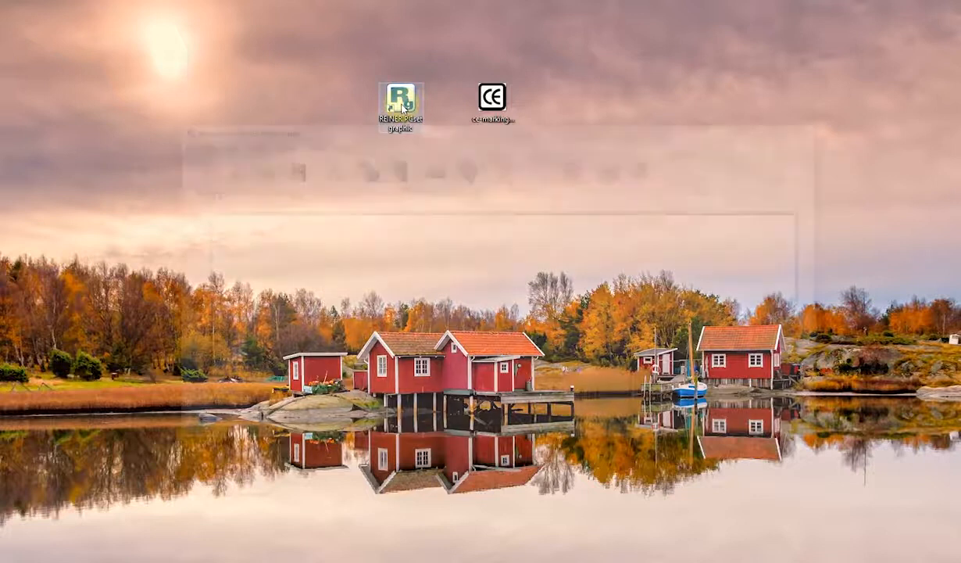
{"action": "left_click_drag", "start_coordinate": [453, 133], "coordinate": [438, 230]}
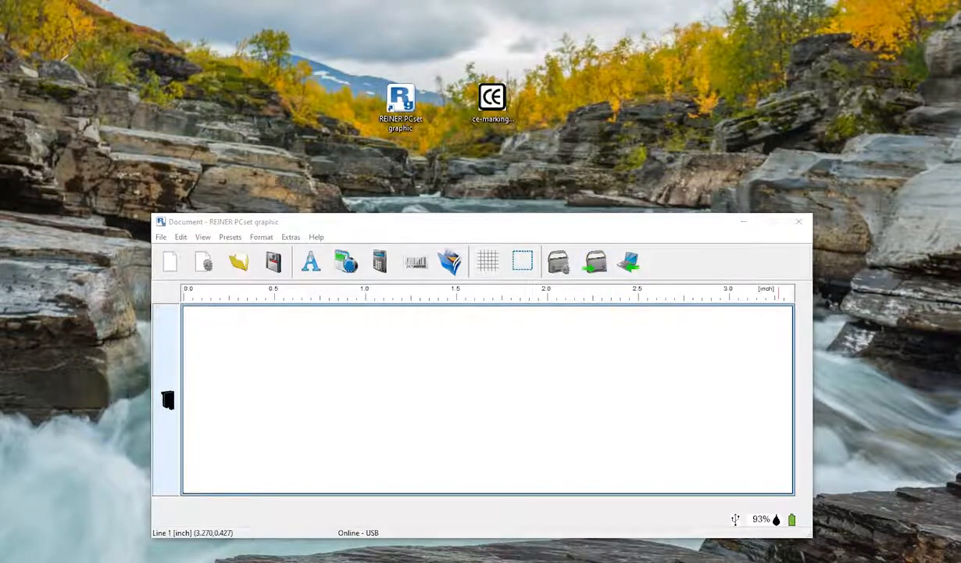
- Switch the document layout to the jetStamp graphic 970 and from there to the REINER 940
{"action": "left_click", "coordinate": [202, 237]}
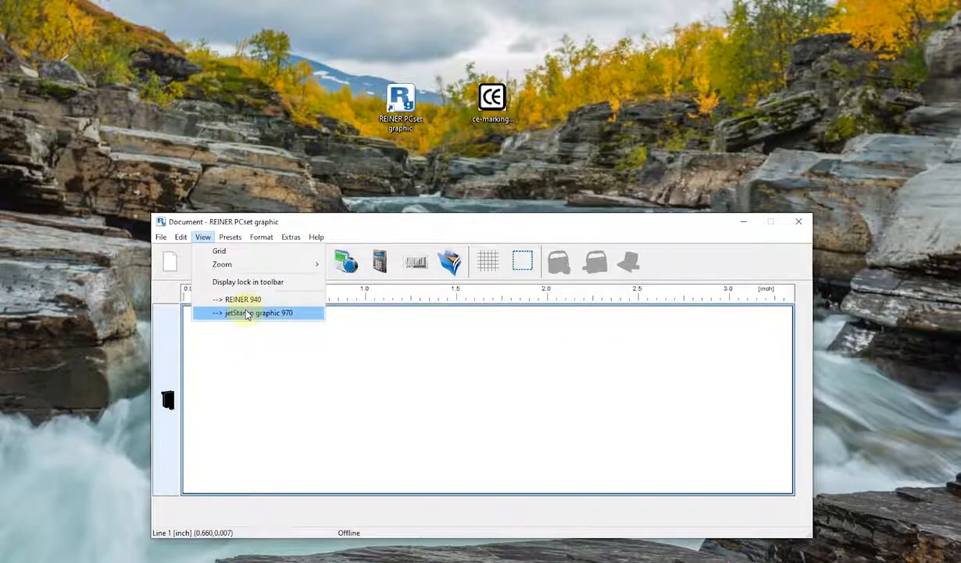
{"action": "left_click", "coordinate": [247, 314]}
{"action": "left_click_drag", "start_coordinate": [397, 217], "coordinate": [441, 42]}
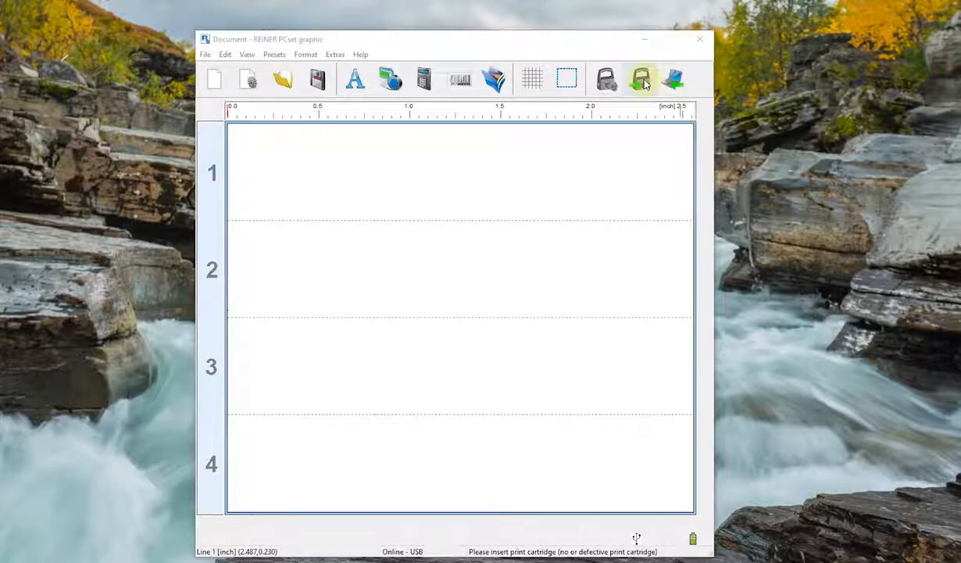
{"action": "left_click", "coordinate": [248, 55]}
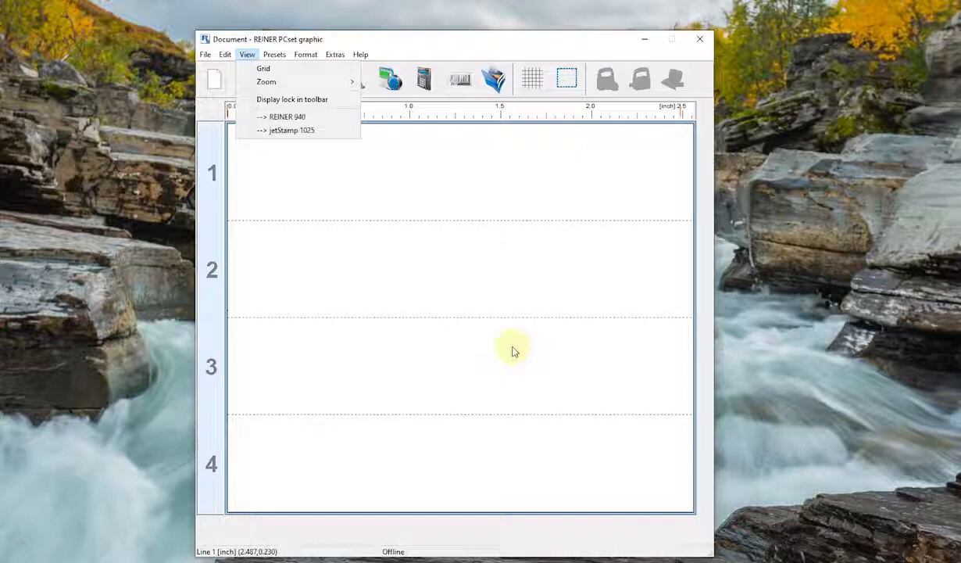
{"action": "left_click", "coordinate": [303, 117]}
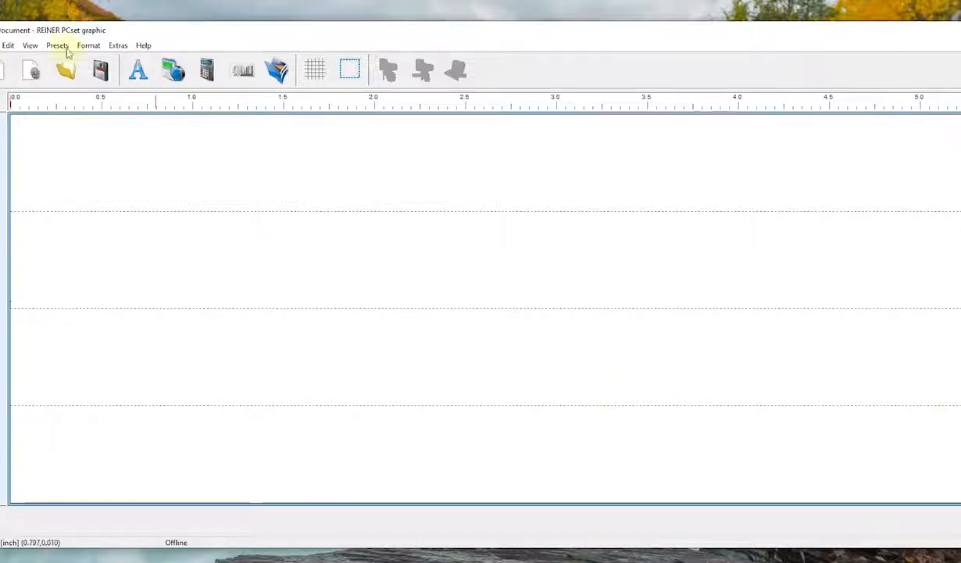
- Switch the document layout to the jetStamp 1025 and reposition the window on the desktop
{"action": "left_click", "coordinate": [30, 46]}
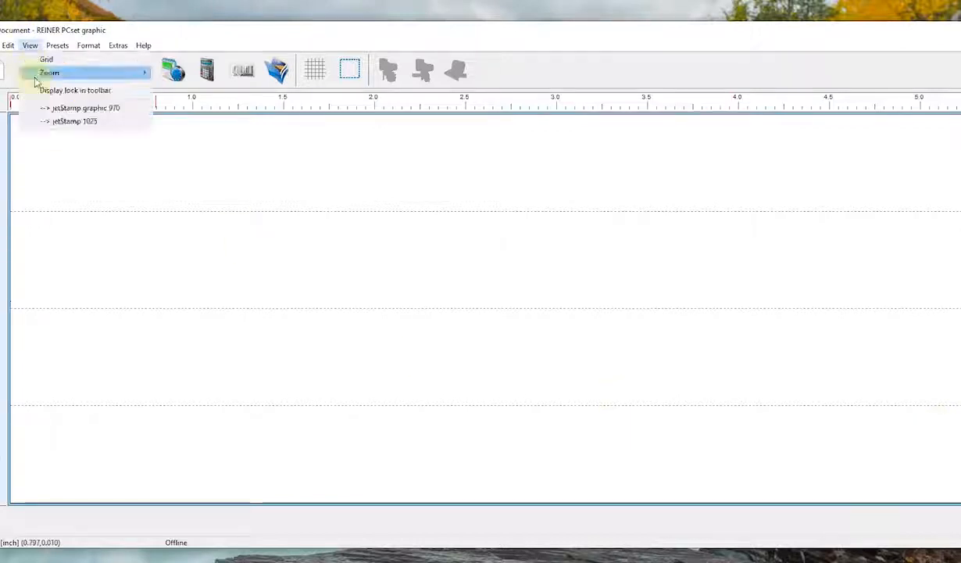
{"action": "left_click", "coordinate": [59, 123]}
{"action": "left_click_drag", "start_coordinate": [408, 37], "coordinate": [562, 228]}
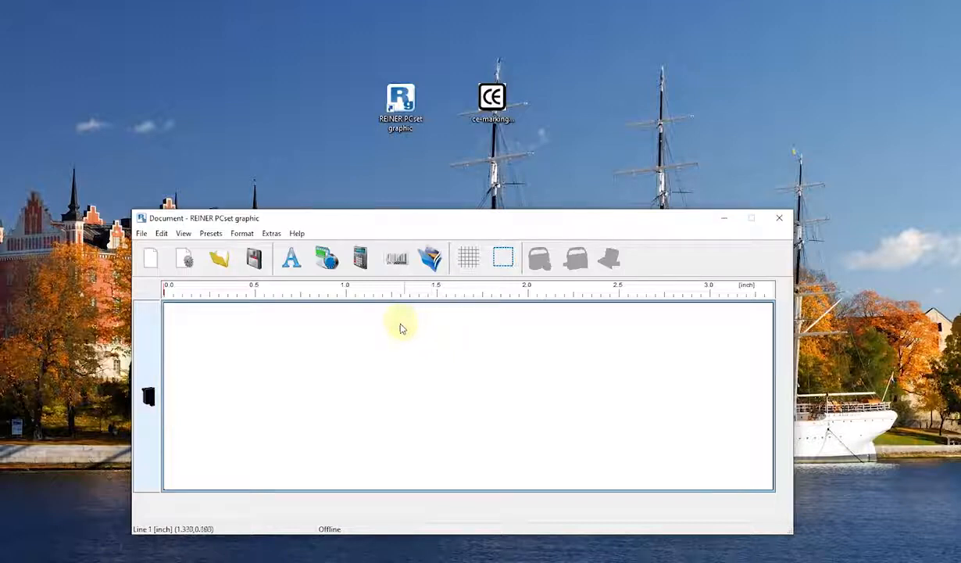
- Examine the available file commands and the device settings for the two fonts and month abbreviations, leaving them without changes
{"action": "left_click", "coordinate": [141, 234]}
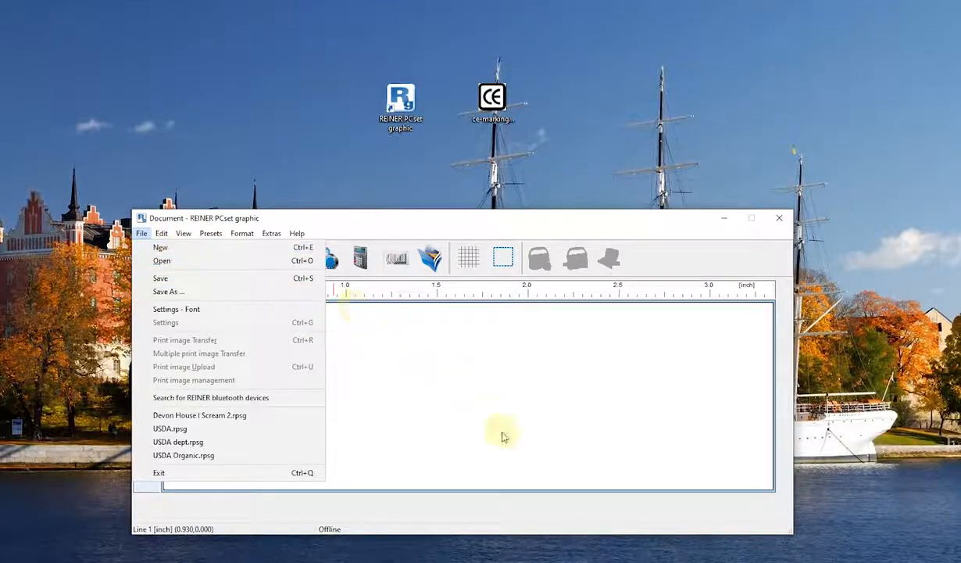
{"action": "left_click", "coordinate": [473, 415]}
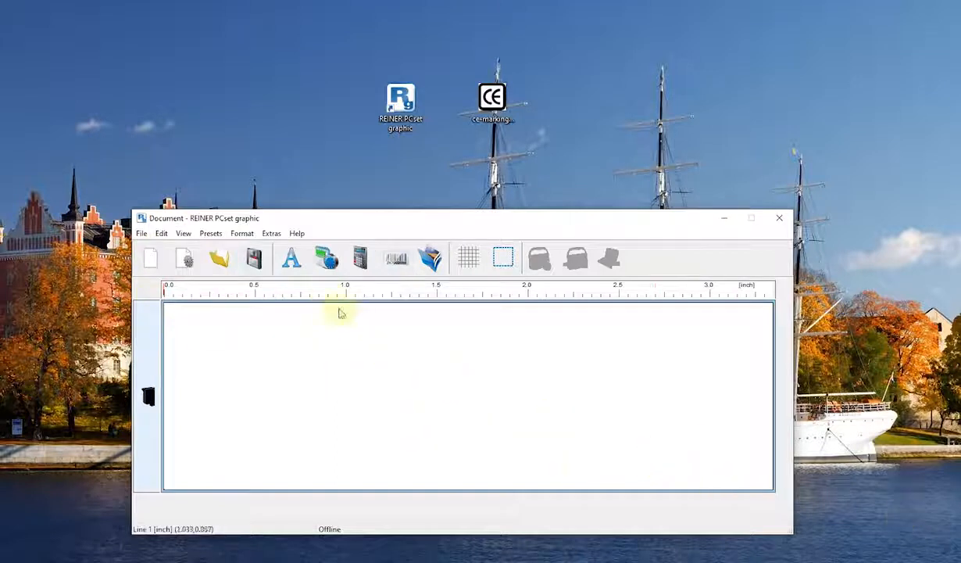
{"action": "left_click", "coordinate": [141, 233]}
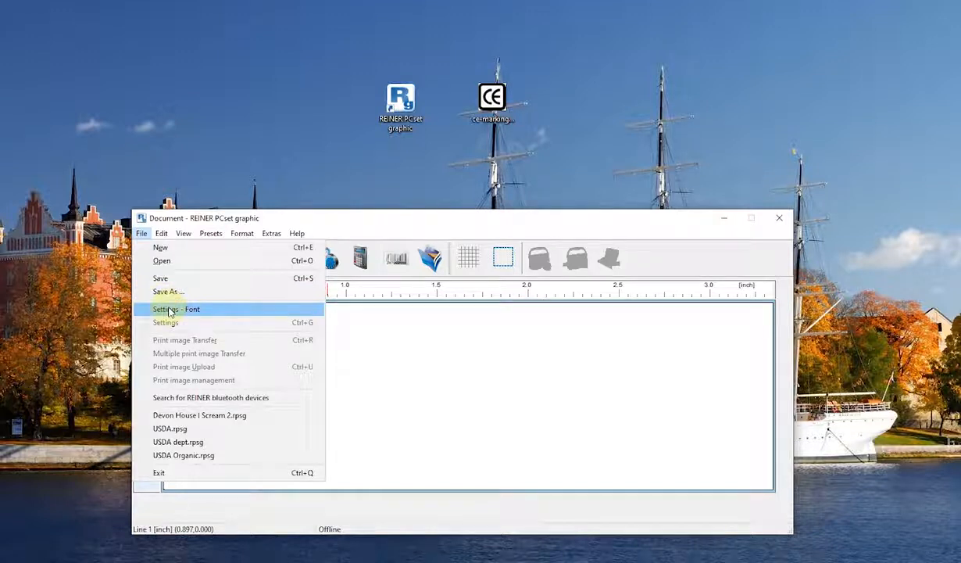
{"action": "left_click", "coordinate": [353, 315]}
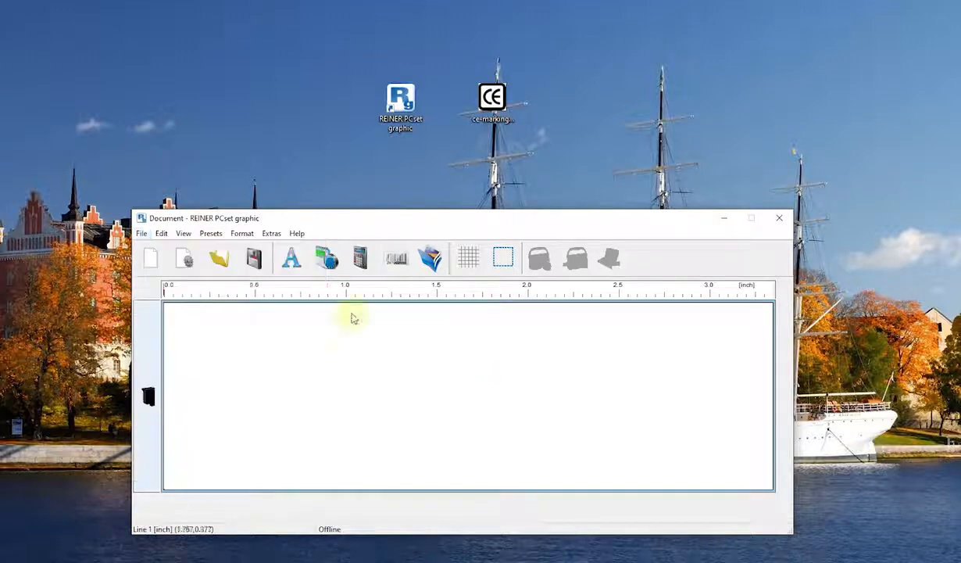
{"action": "left_click", "coordinate": [186, 261]}
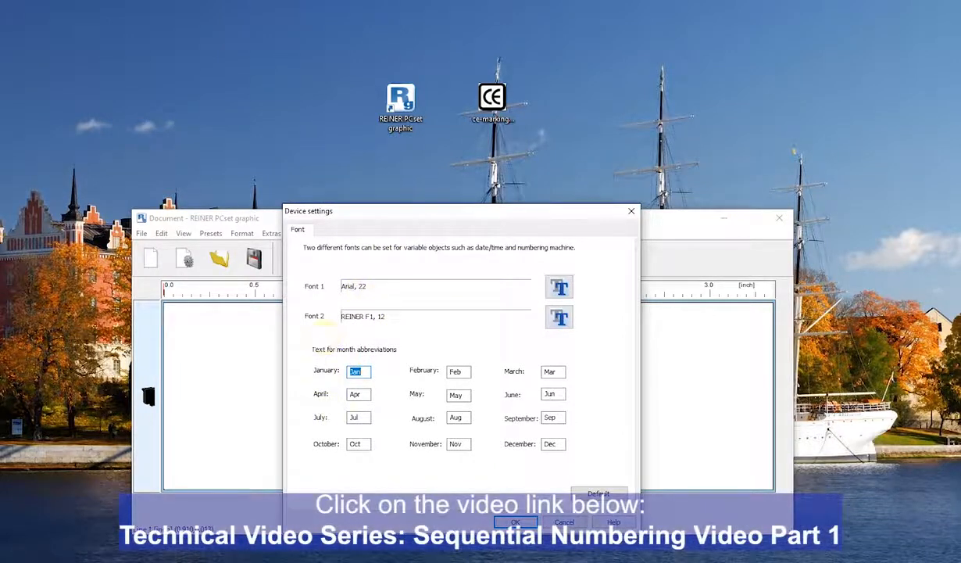
{"action": "left_click", "coordinate": [566, 522]}
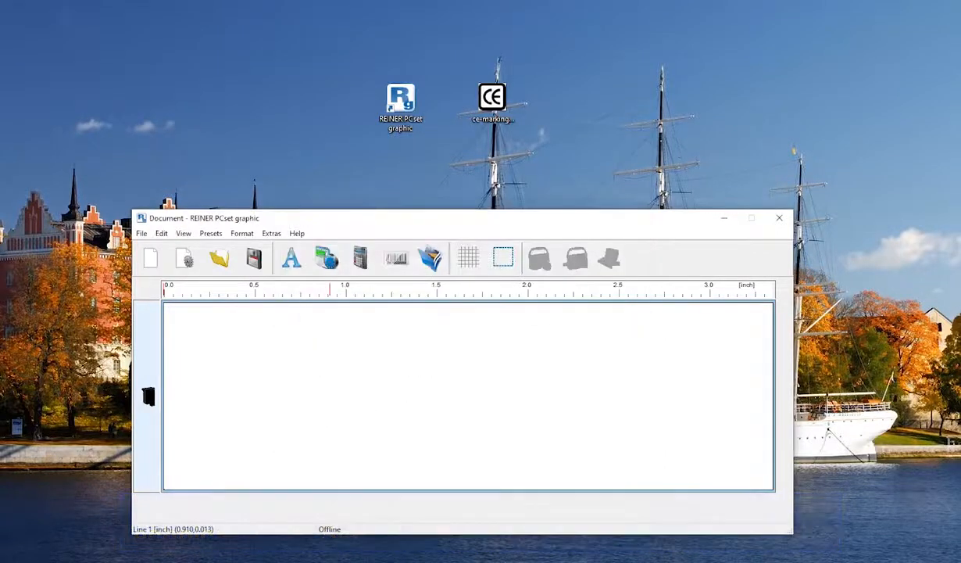
{"action": "left_click", "coordinate": [141, 233]}
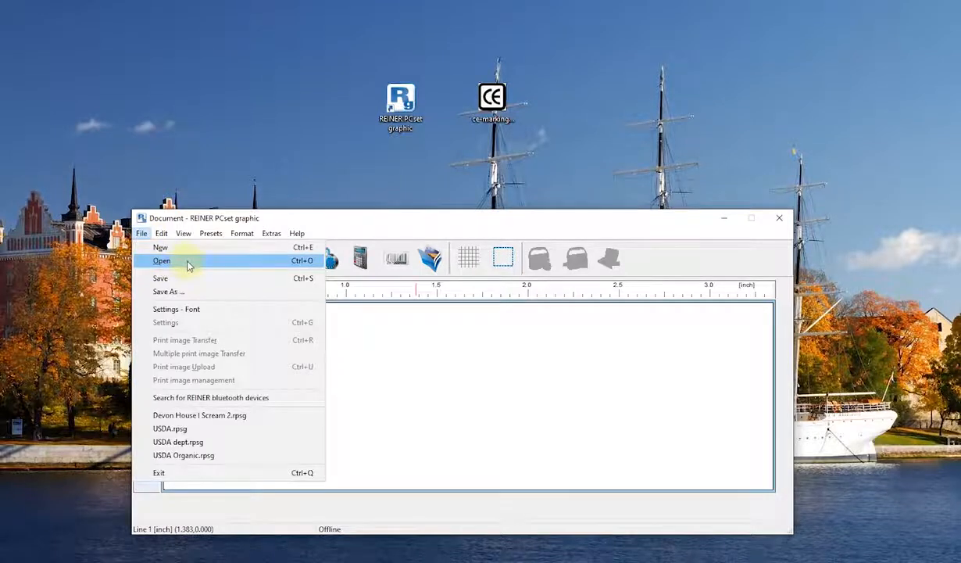
{"action": "left_click", "coordinate": [415, 378]}
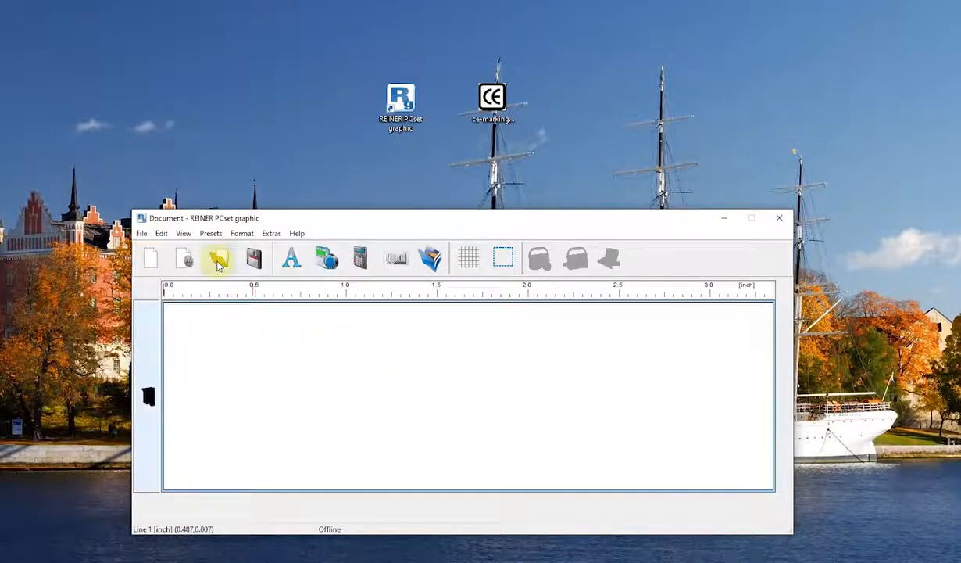
- Look through the saved PCset graphic files in Documents, declining to save the current document and opening none
{"action": "left_click", "coordinate": [218, 263]}
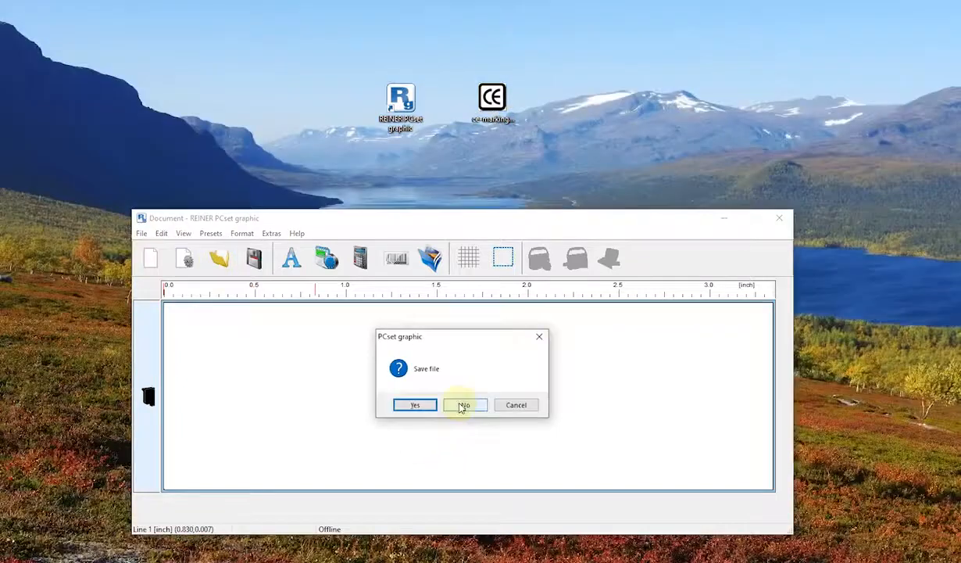
{"action": "left_click", "coordinate": [463, 405]}
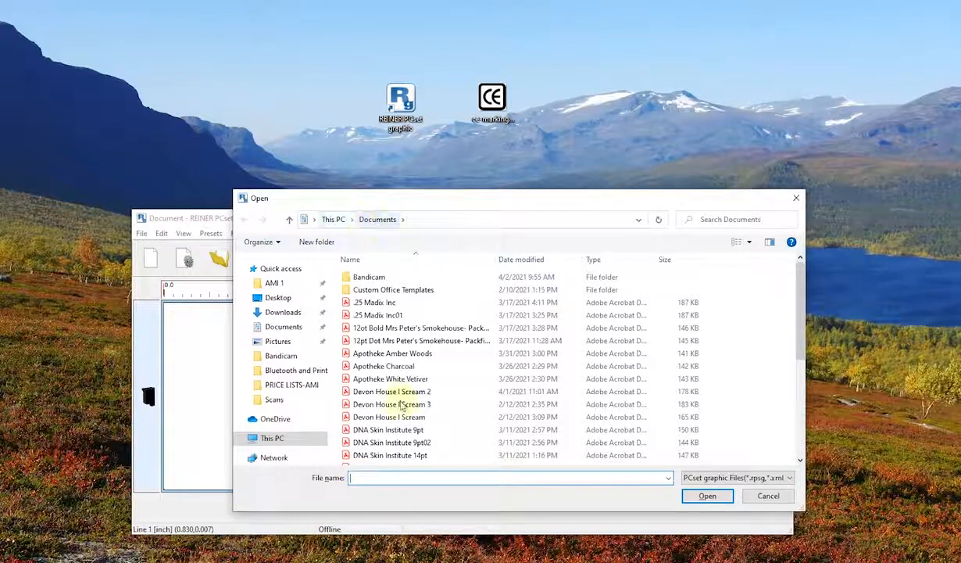
{"action": "scroll", "coordinate": [429, 391], "scroll_direction": "down", "scroll_amount": 5}
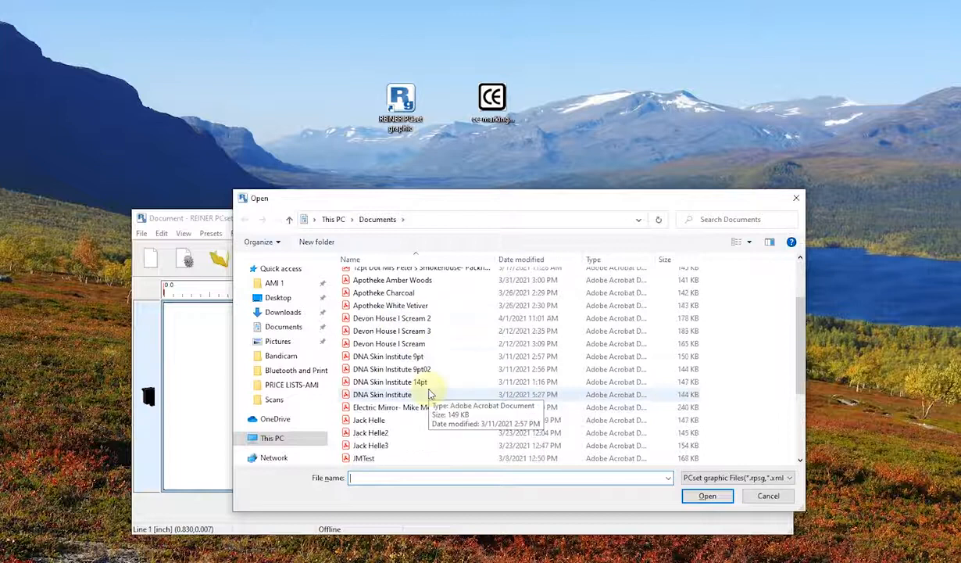
{"action": "scroll", "coordinate": [431, 445], "scroll_direction": "up", "scroll_amount": 1}
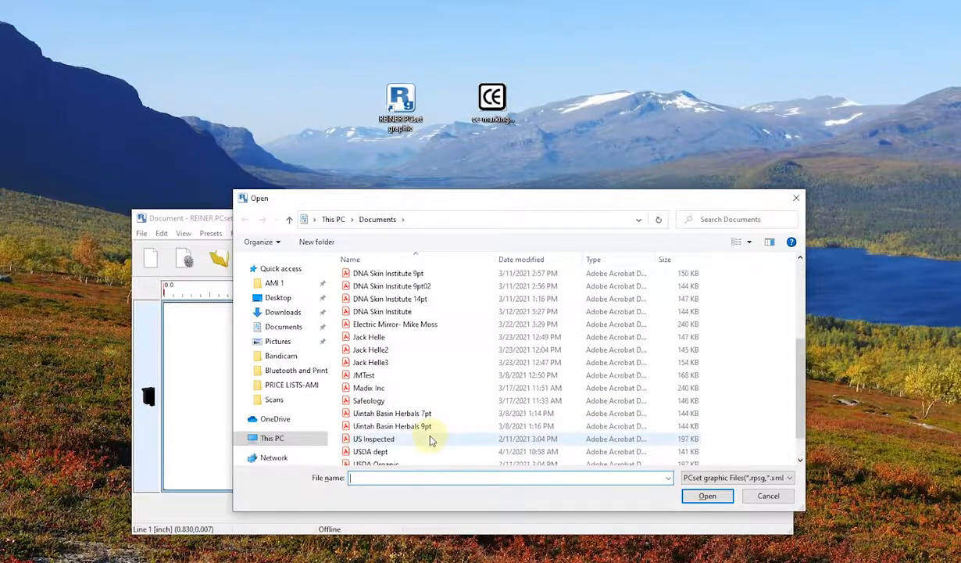
{"action": "scroll", "coordinate": [429, 442], "scroll_direction": "up", "scroll_amount": 4}
{"action": "scroll", "coordinate": [429, 438], "scroll_direction": "down", "scroll_amount": 5}
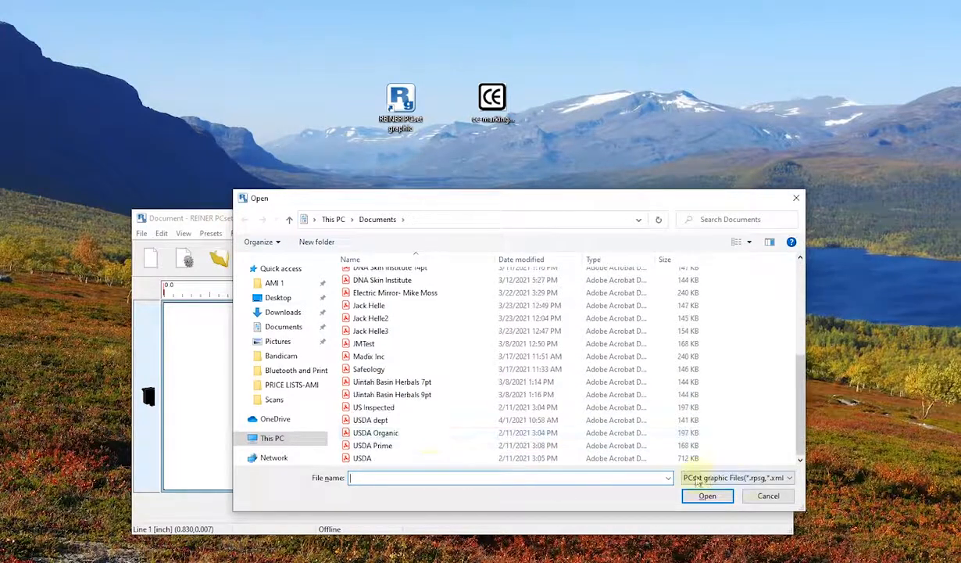
{"action": "left_click", "coordinate": [763, 497]}
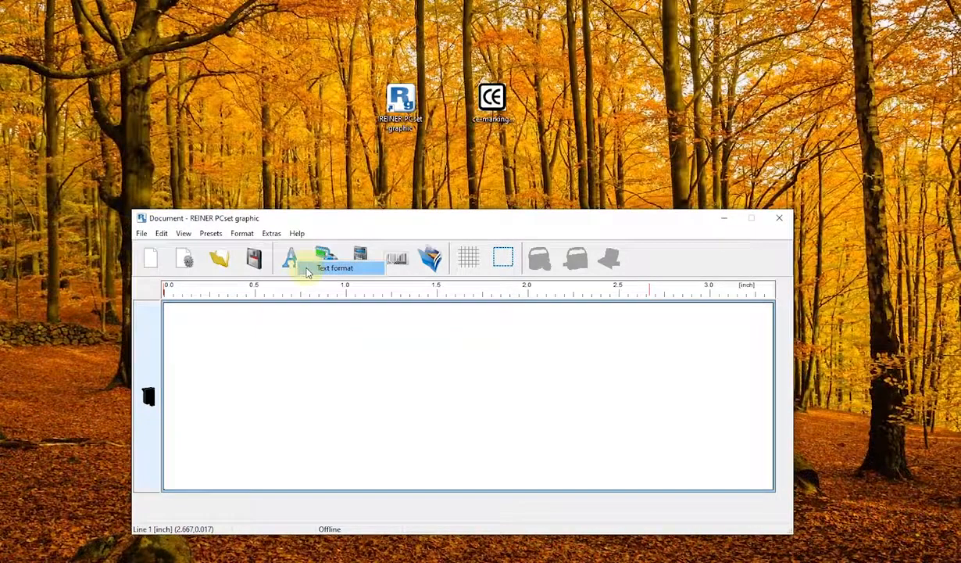
- Browse the fonts and styles for the text format and confirm Arial, Regular, size 12
{"action": "left_click", "coordinate": [310, 271]}
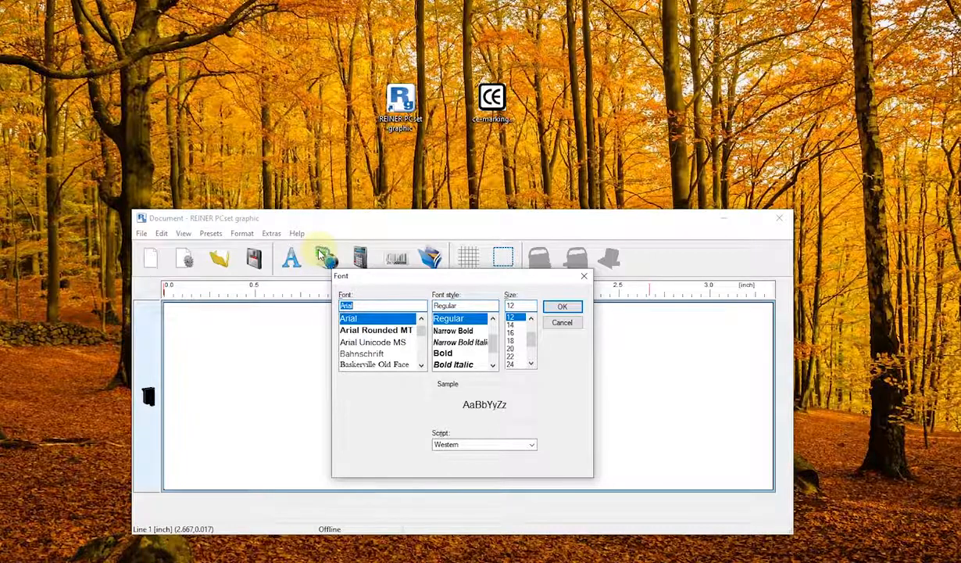
{"action": "scroll", "coordinate": [383, 350], "scroll_direction": "down", "scroll_amount": 20}
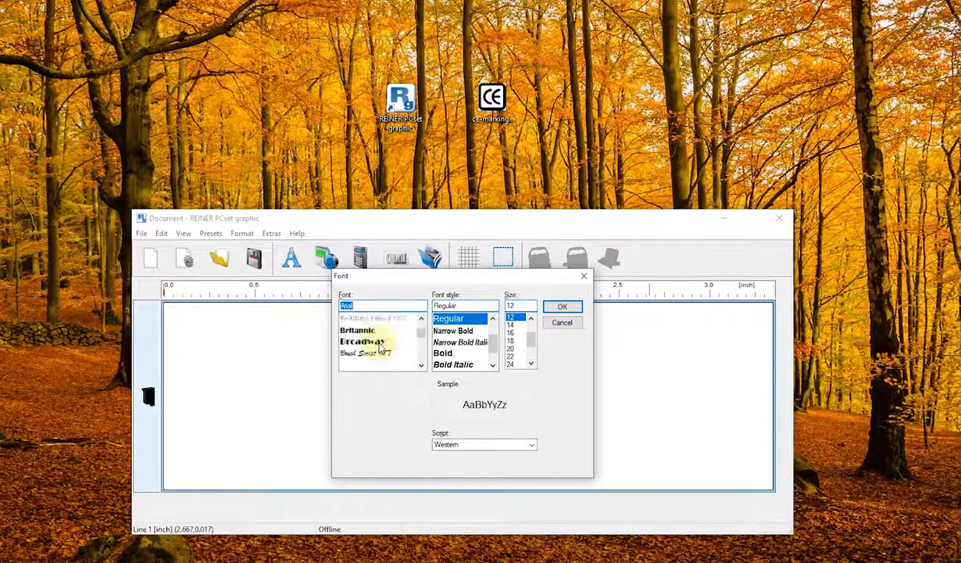
{"action": "scroll", "coordinate": [381, 348], "scroll_direction": "down", "scroll_amount": 20}
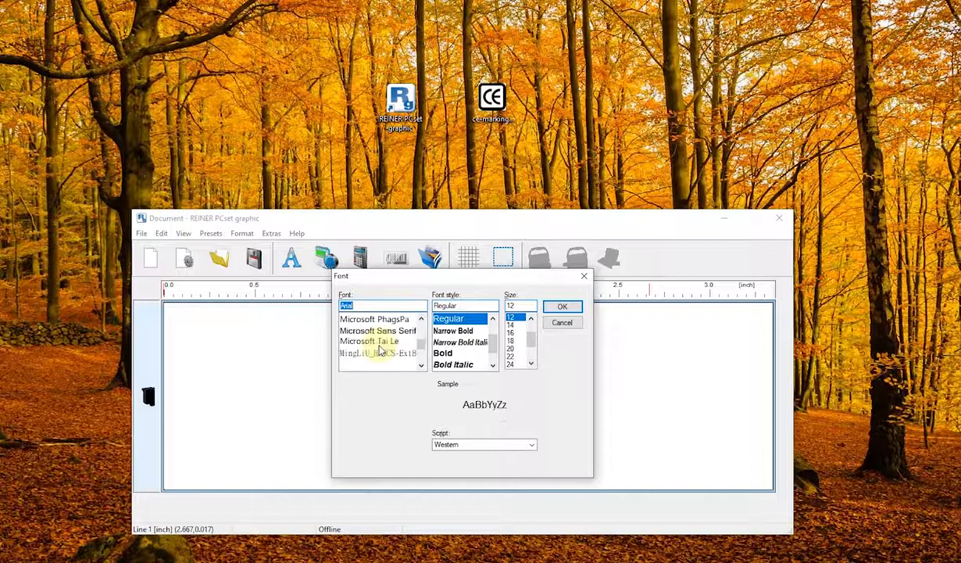
{"action": "scroll", "coordinate": [381, 350], "scroll_direction": "down", "scroll_amount": 5}
{"action": "scroll", "coordinate": [381, 352], "scroll_direction": "up", "scroll_amount": 15}
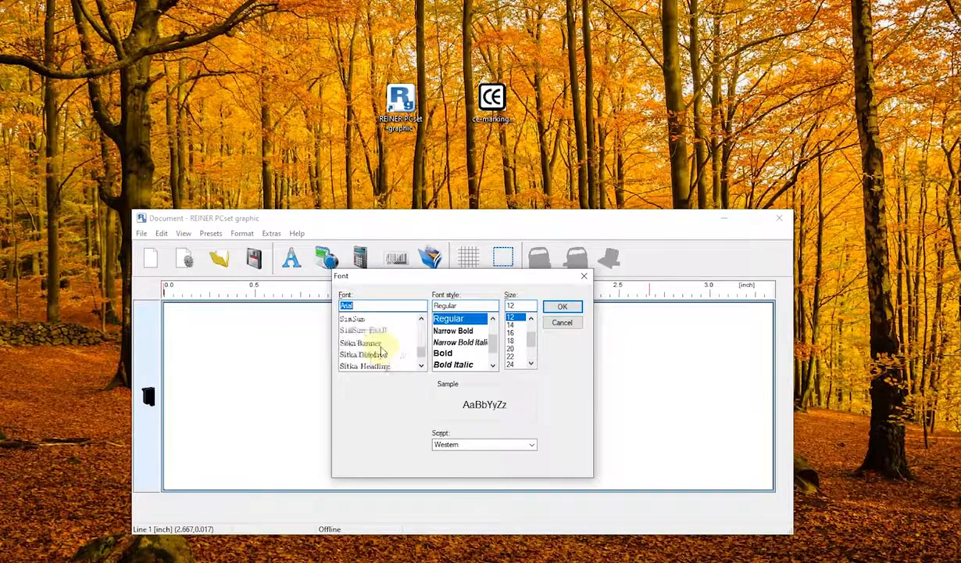
{"action": "scroll", "coordinate": [383, 352], "scroll_direction": "up", "scroll_amount": 20}
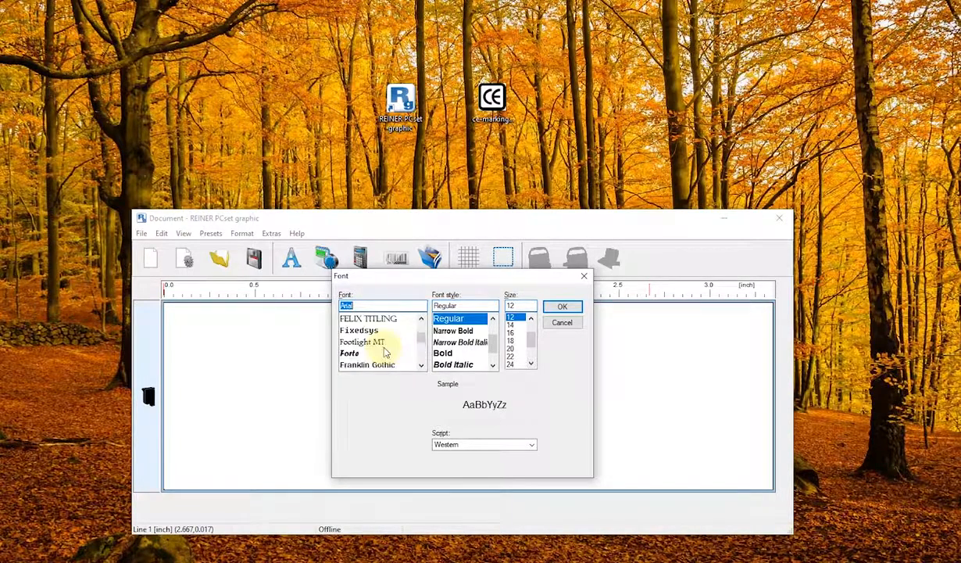
{"action": "scroll", "coordinate": [386, 352], "scroll_direction": "up", "scroll_amount": 5}
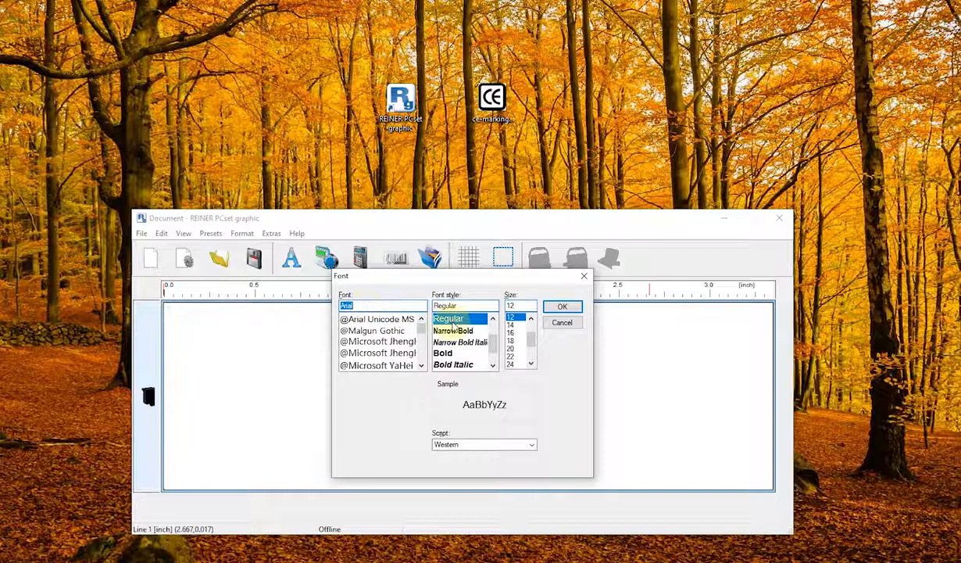
{"action": "left_click", "coordinate": [460, 320]}
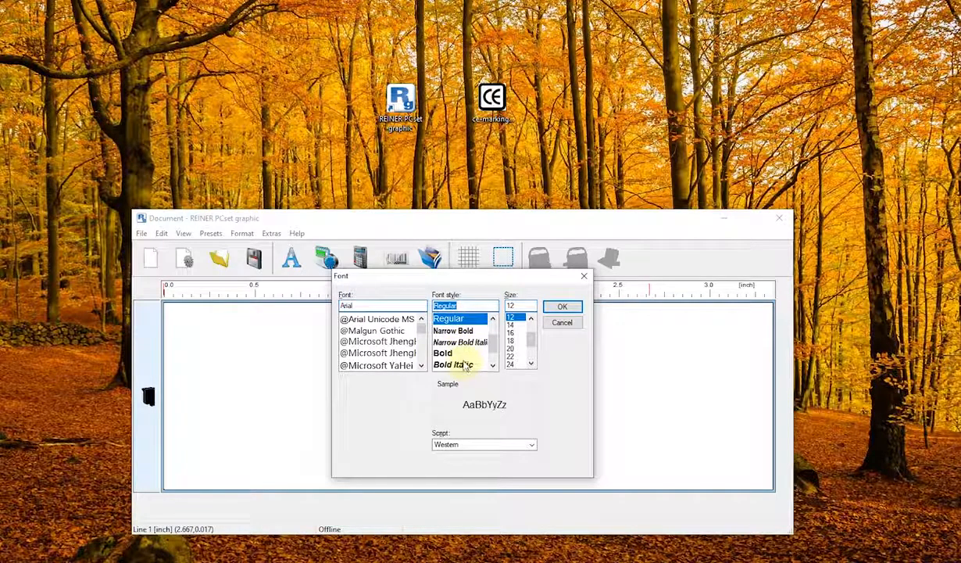
{"action": "scroll", "coordinate": [461, 344], "scroll_direction": "down", "scroll_amount": 1}
{"action": "scroll", "coordinate": [461, 344], "scroll_direction": "up", "scroll_amount": 2}
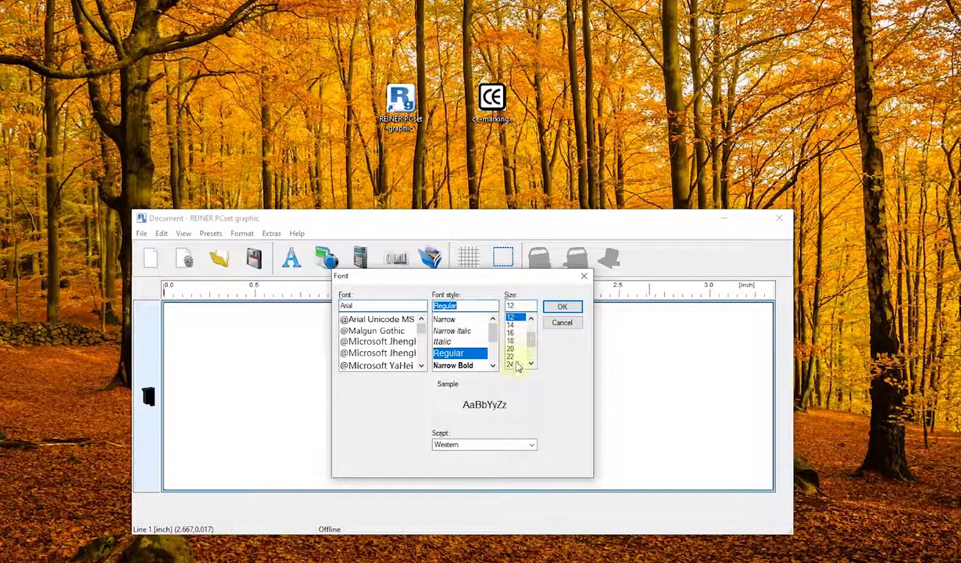
{"action": "left_click", "coordinate": [513, 317]}
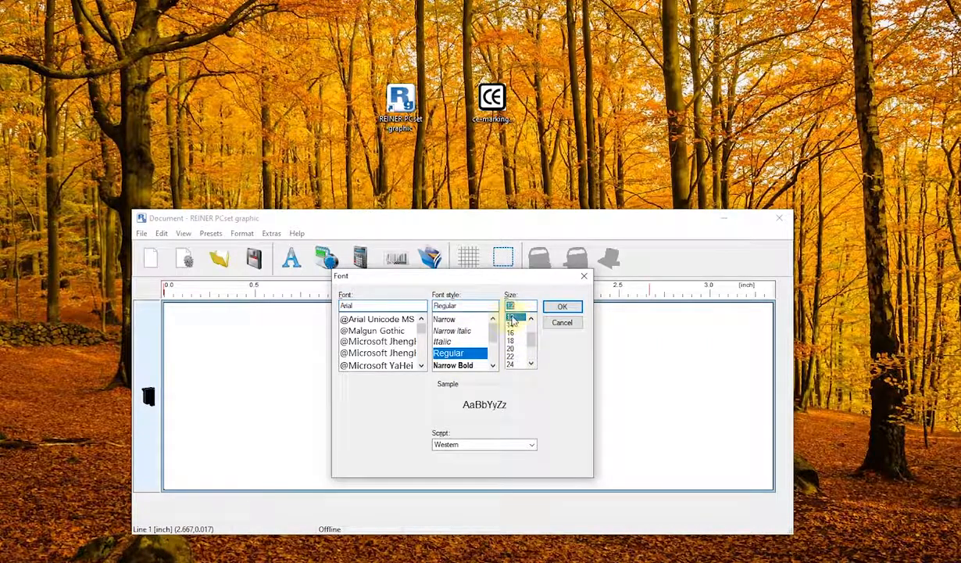
{"action": "left_click", "coordinate": [563, 307]}
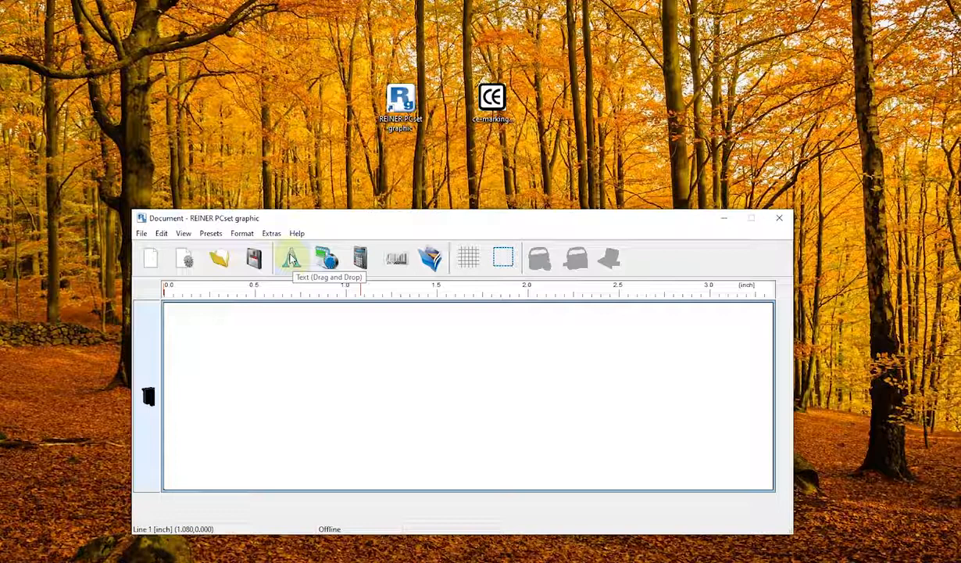
- Place a text object on the layout reading "LOT: 1025 Tutorial" with "Exp:4/2/21" on a second line
{"action": "left_click_drag", "start_coordinate": [290, 259], "coordinate": [270, 377]}
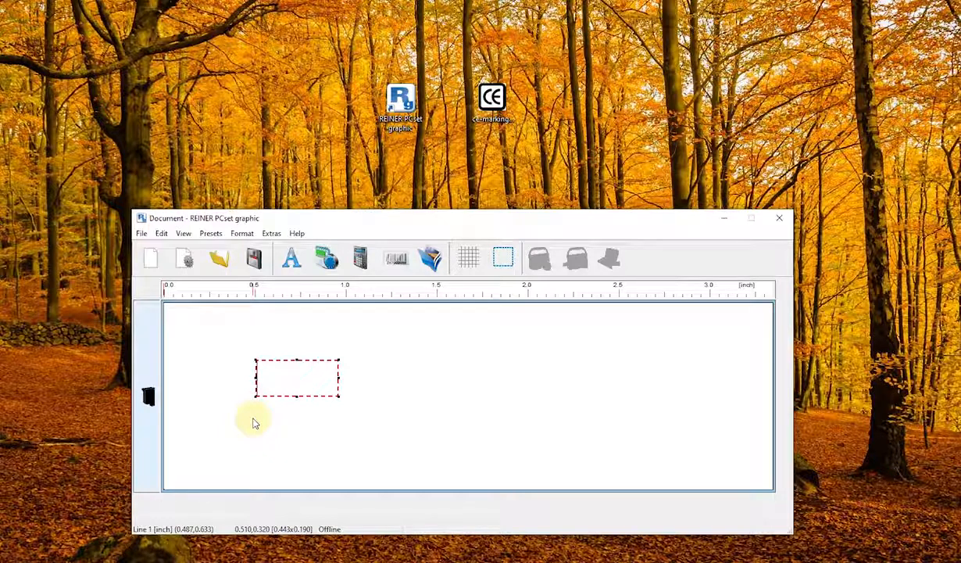
{"action": "type", "text": "LOT"}
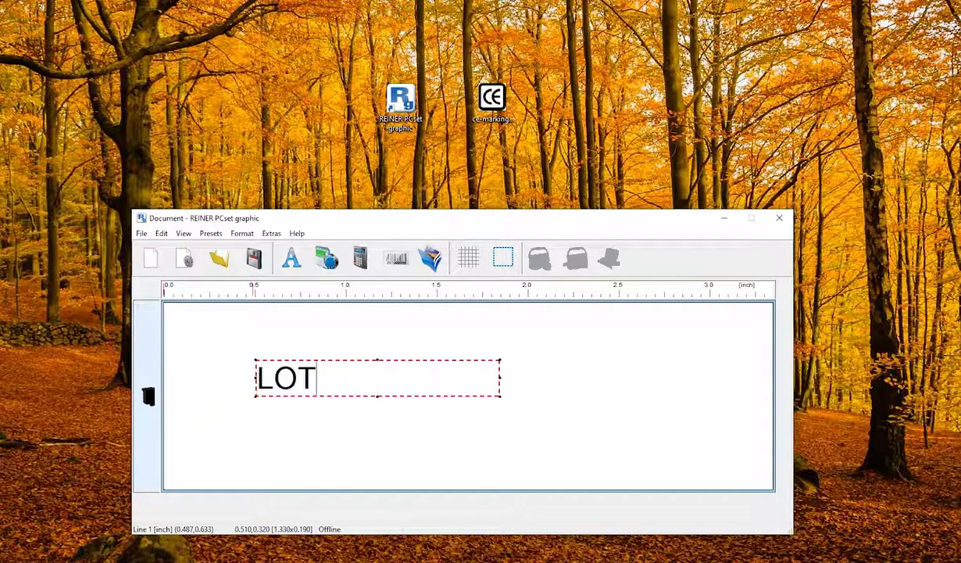
{"action": "type", "text": ": 1025 Tu"}
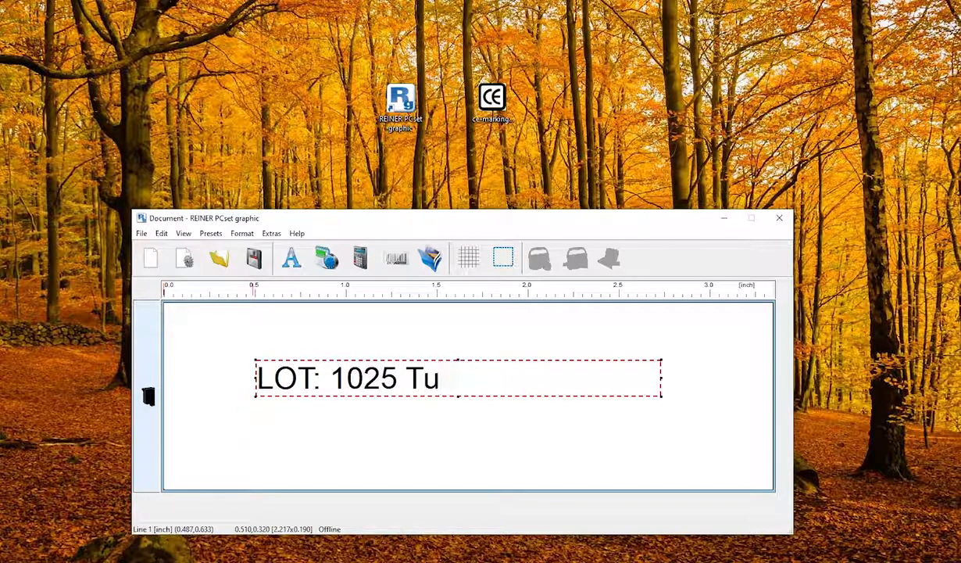
{"action": "type", "text": "torial"}
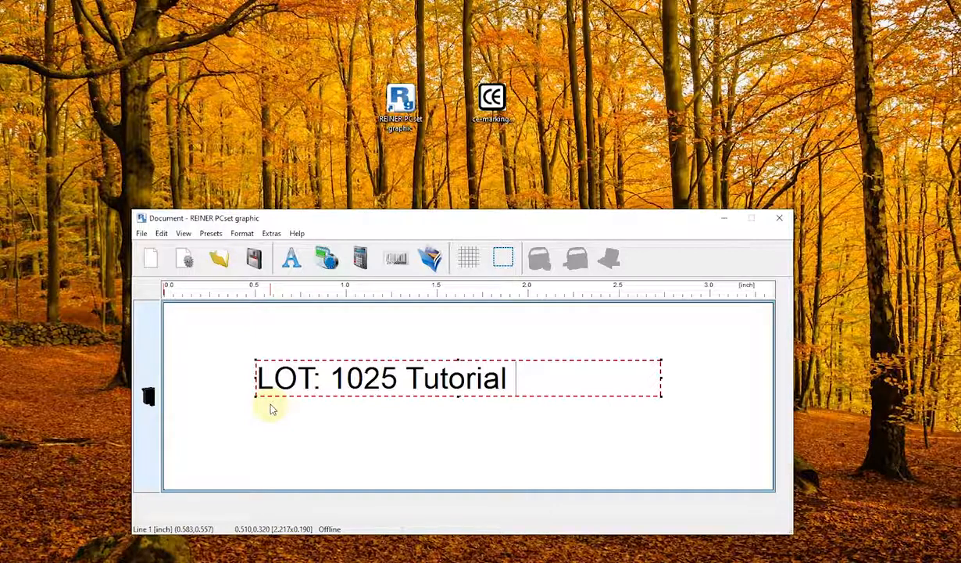
{"action": "key", "text": "Return"}
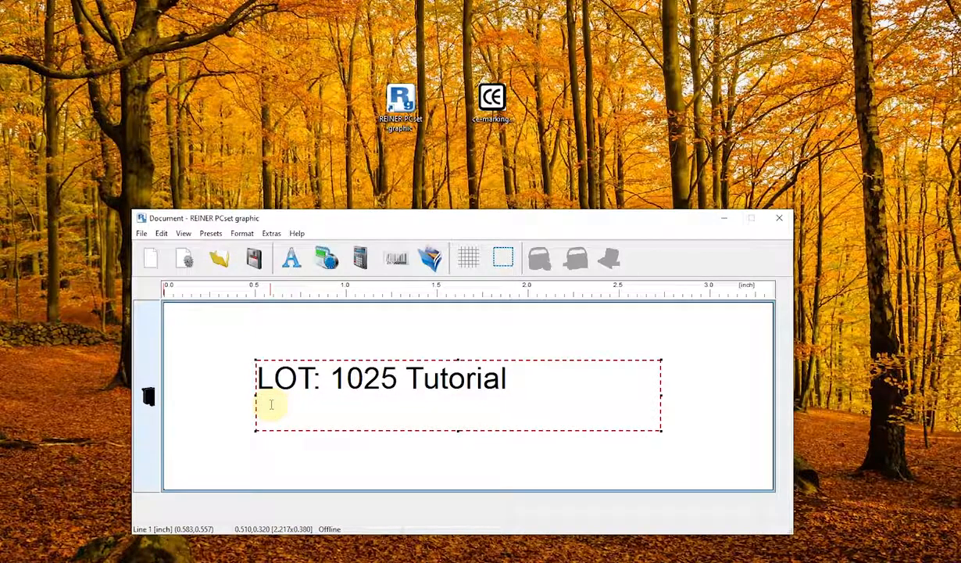
{"action": "type", "text": "E"}
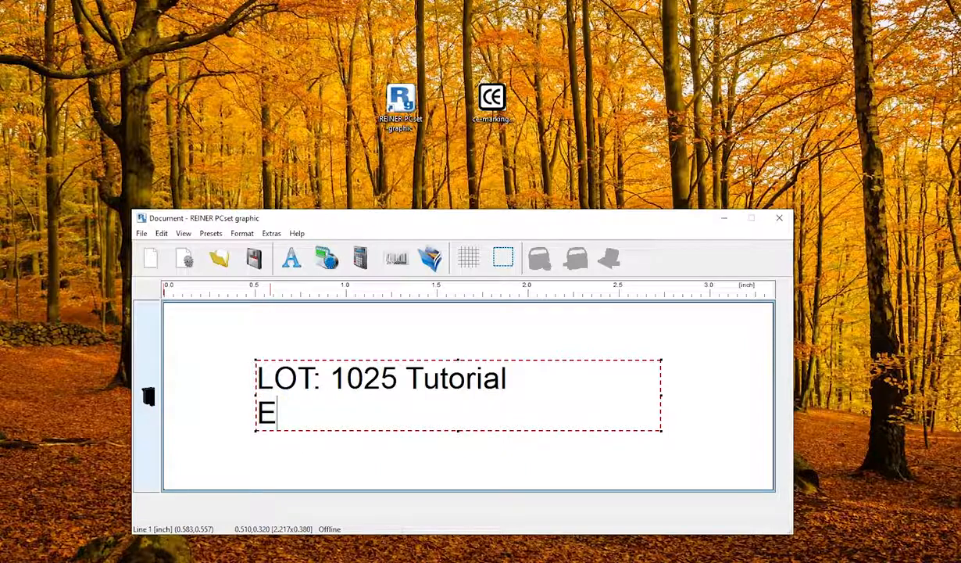
{"action": "type", "text": "xp:"}
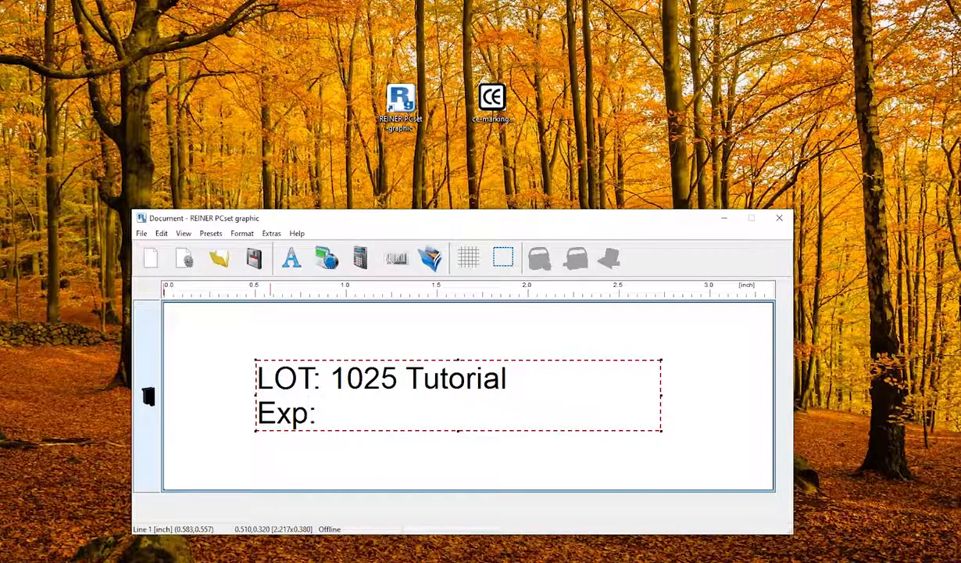
{"action": "type", "text": "4/2/21"}
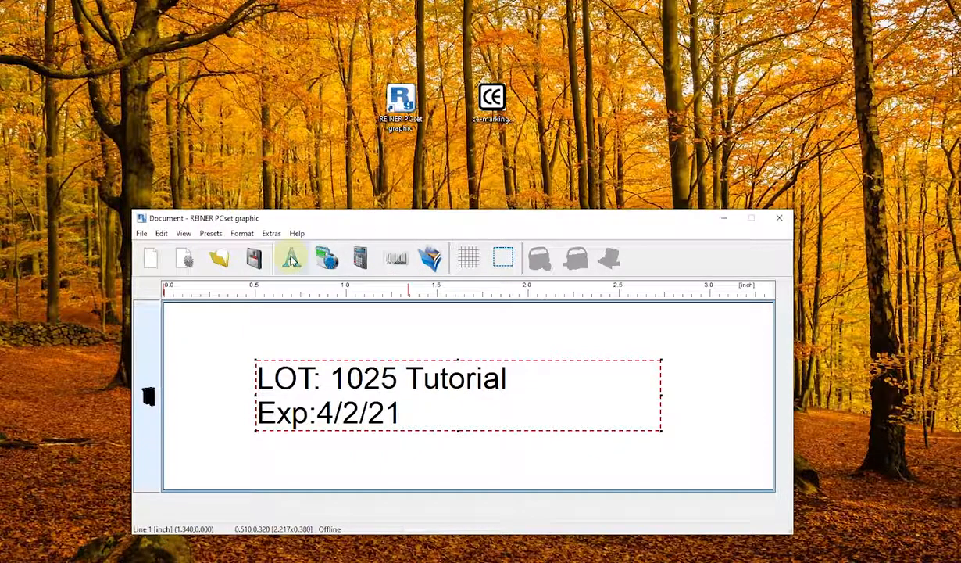
- Add a text object below the lot text, set its font size to 18, and enter "TEST 18pt font"
{"action": "left_click_drag", "start_coordinate": [290, 261], "coordinate": [279, 457]}
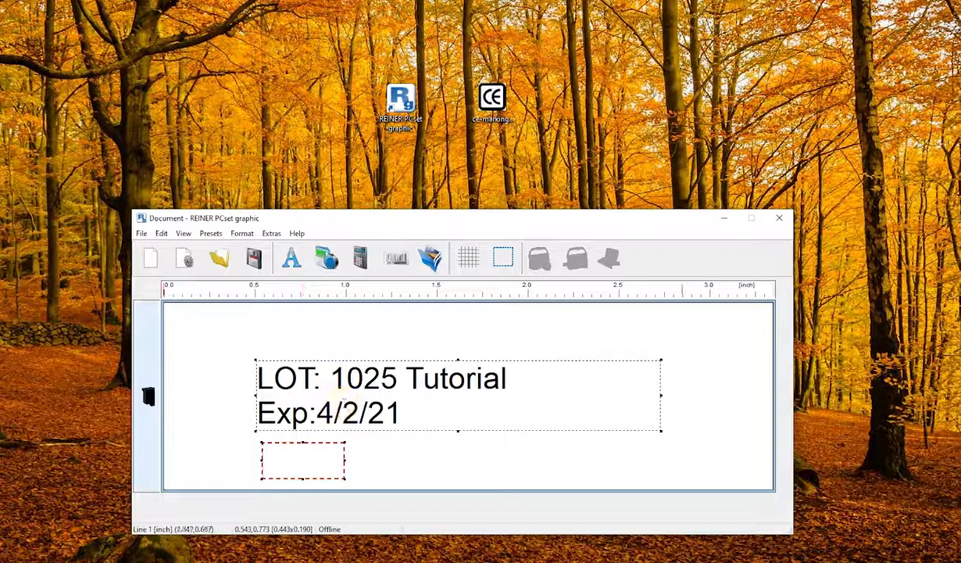
{"action": "right_click", "coordinate": [308, 456]}
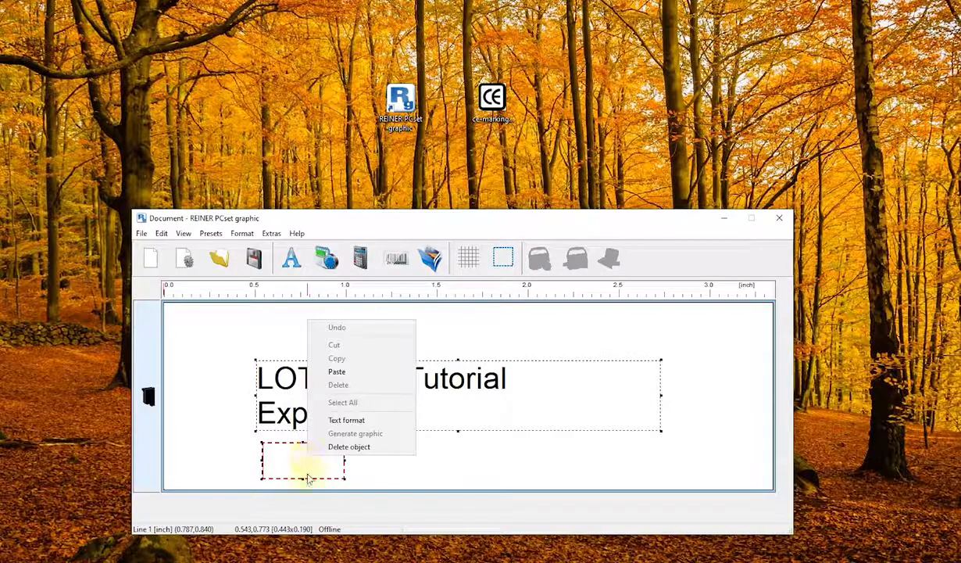
{"action": "left_click", "coordinate": [335, 422]}
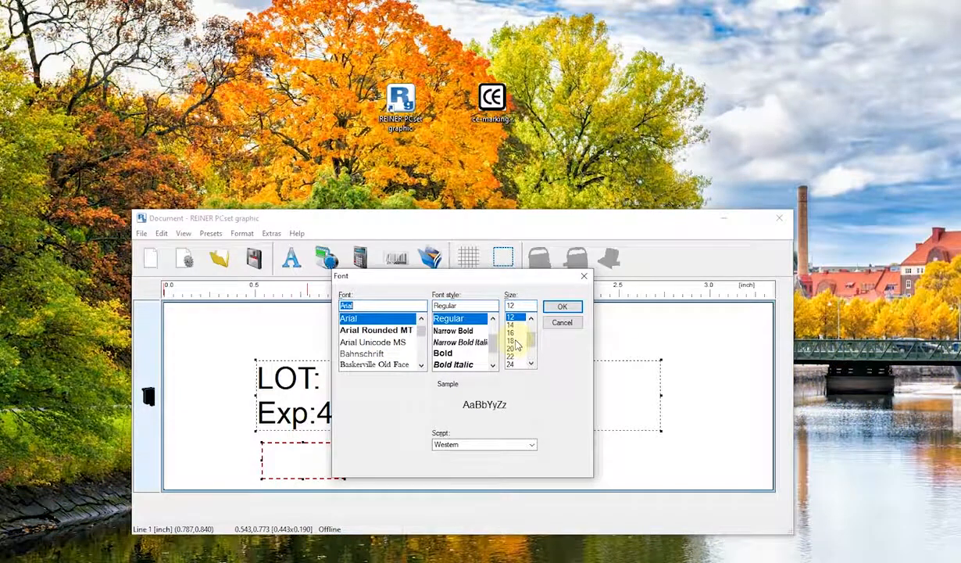
{"action": "left_click", "coordinate": [513, 341]}
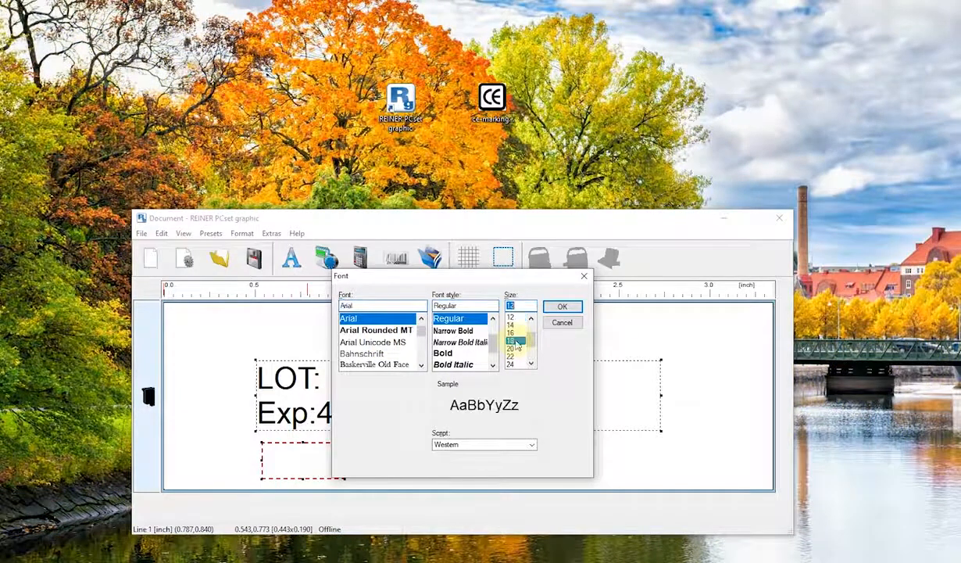
{"action": "left_click", "coordinate": [563, 309]}
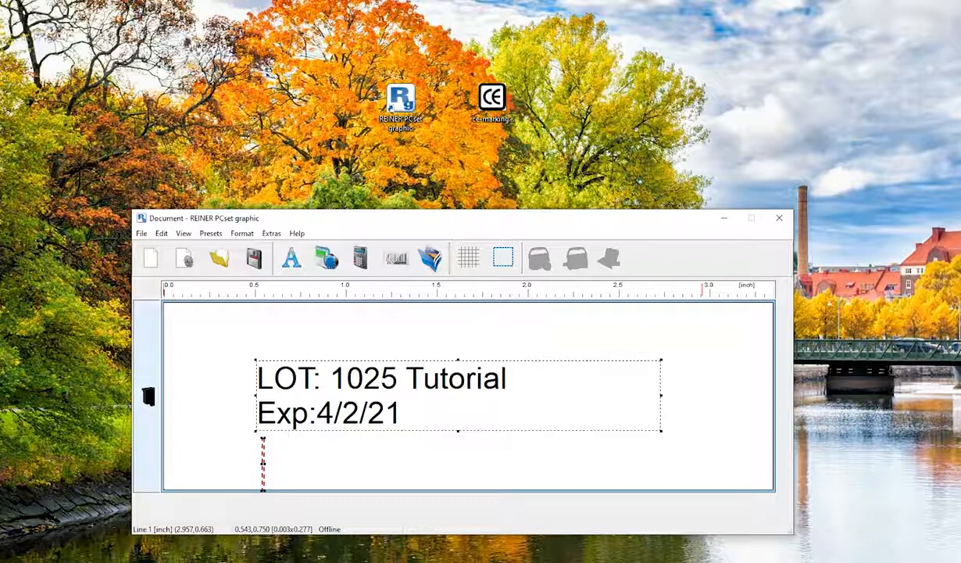
{"action": "type", "text": "TEST"}
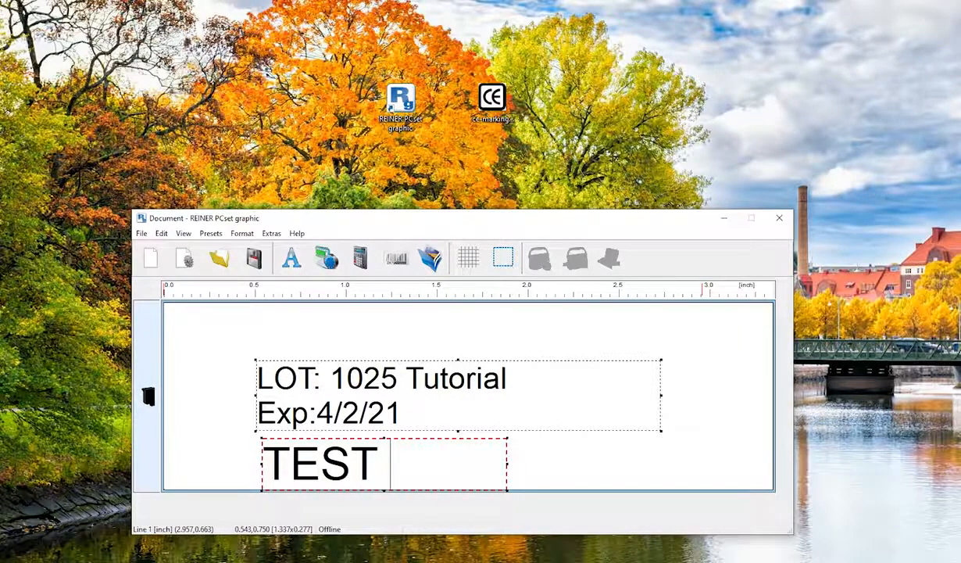
{"action": "type", "text": " 18pt f"}
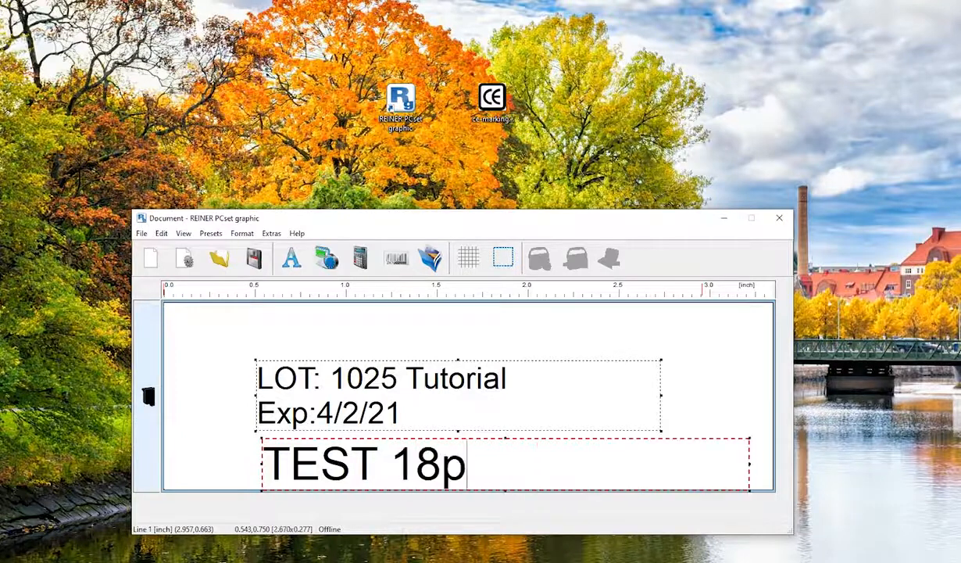
{"action": "type", "text": "ont"}
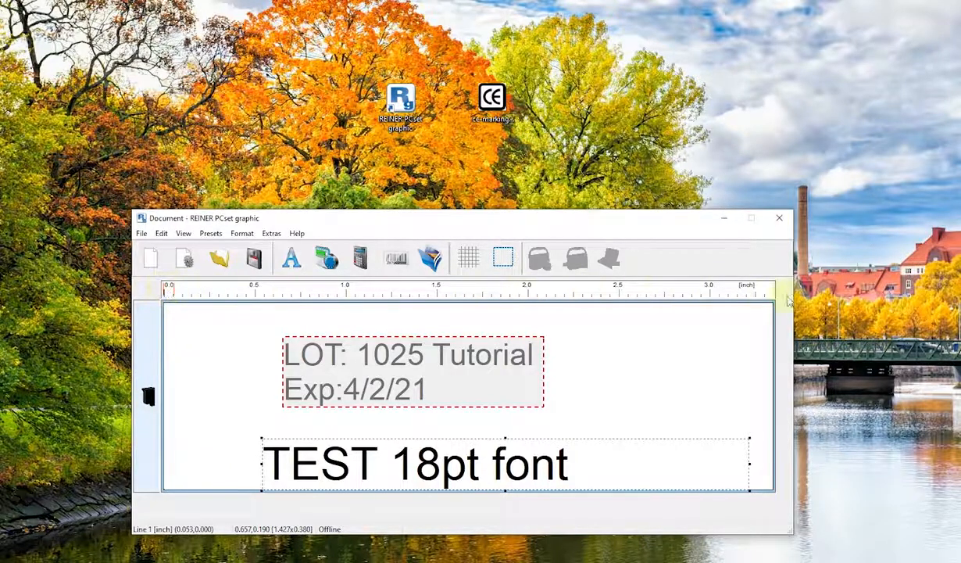
- Change the font size of the LOT and Exp text object to 8
{"action": "right_click", "coordinate": [469, 292]}
{"action": "mouse_move", "coordinate": [486, 300]}
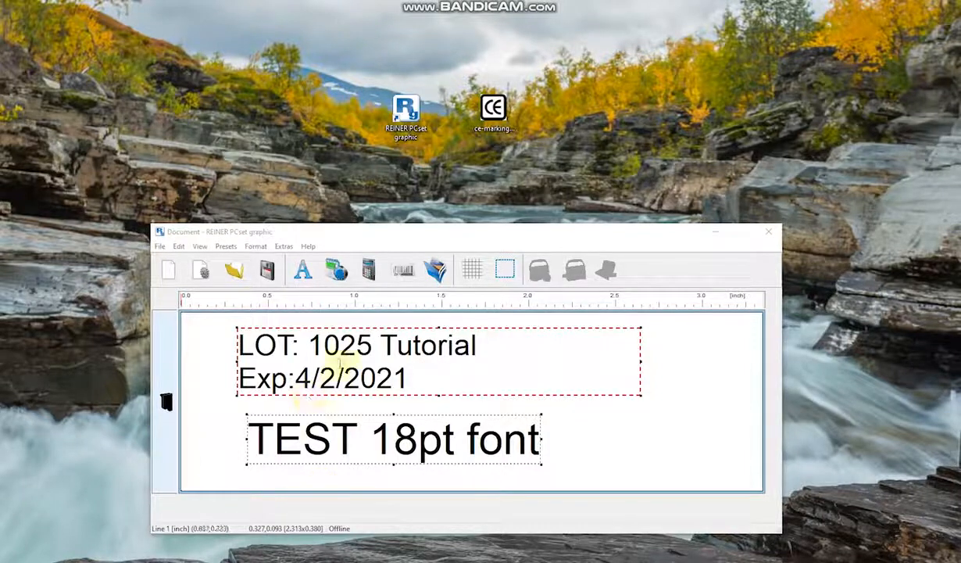
{"action": "left_click", "coordinate": [338, 354]}
{"action": "right_click", "coordinate": [332, 359]}
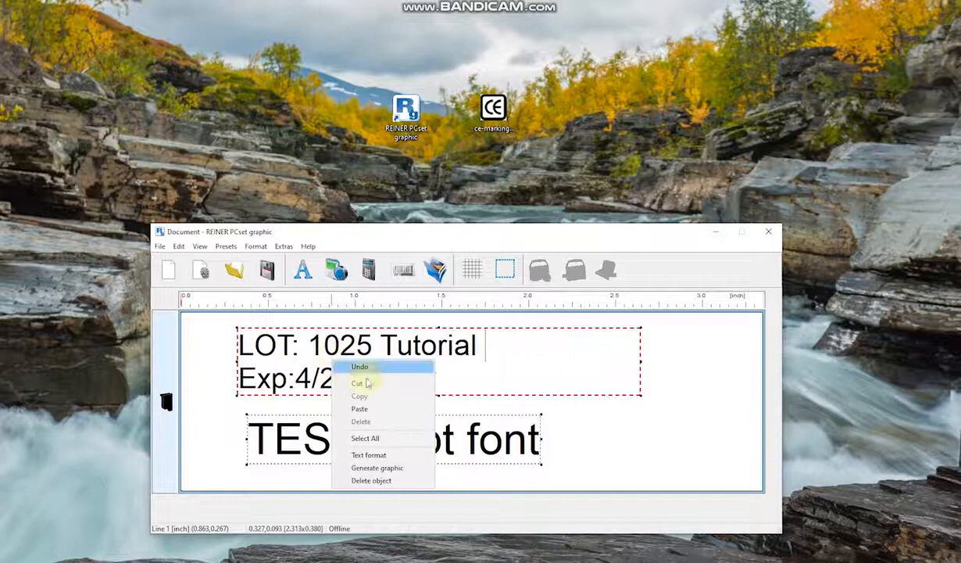
{"action": "left_click", "coordinate": [406, 460]}
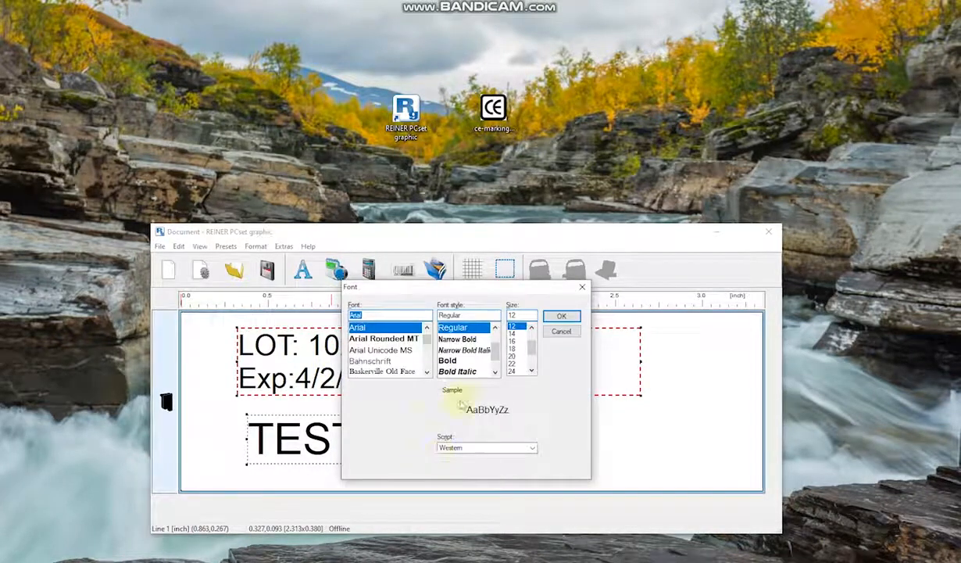
{"action": "left_click", "coordinate": [532, 327]}
{"action": "left_click", "coordinate": [512, 326]}
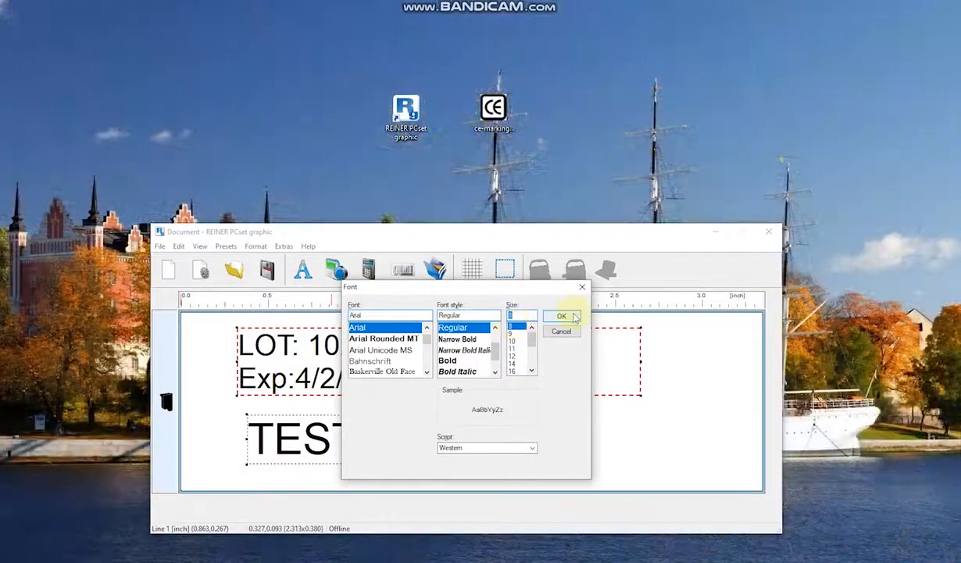
{"action": "left_click", "coordinate": [561, 316]}
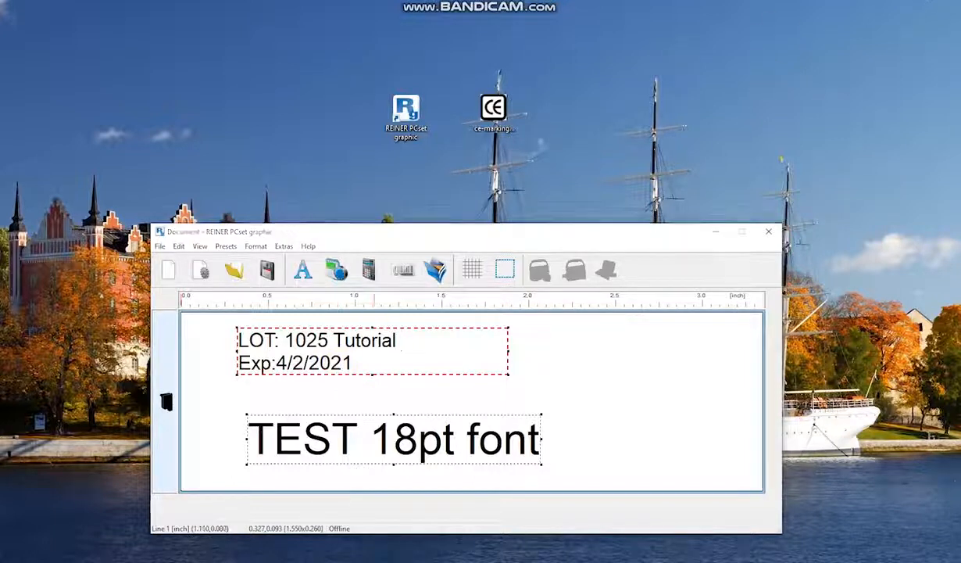
- Check the default text format for new text objects and leave it without changes
{"action": "left_click", "coordinate": [817, 135]}
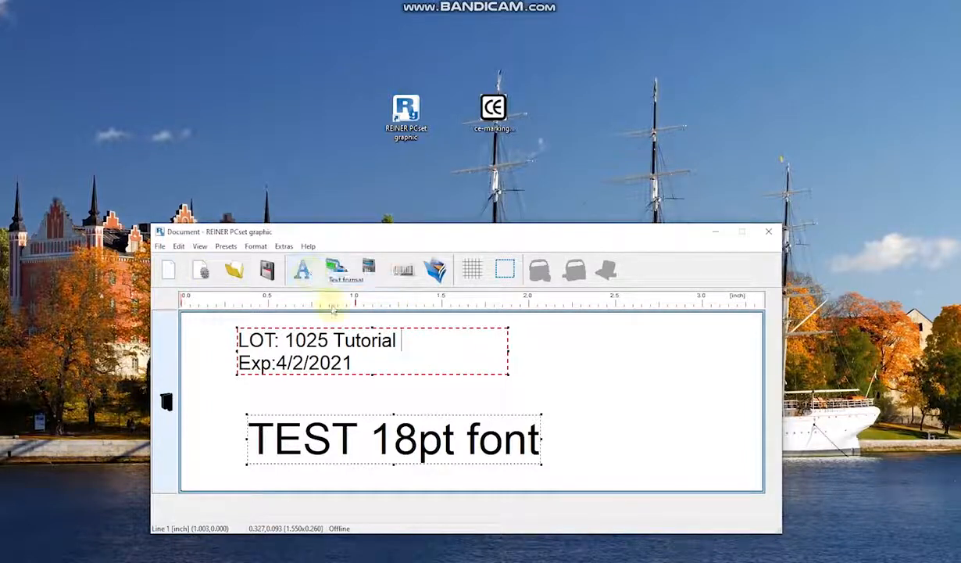
{"action": "left_click", "coordinate": [308, 270]}
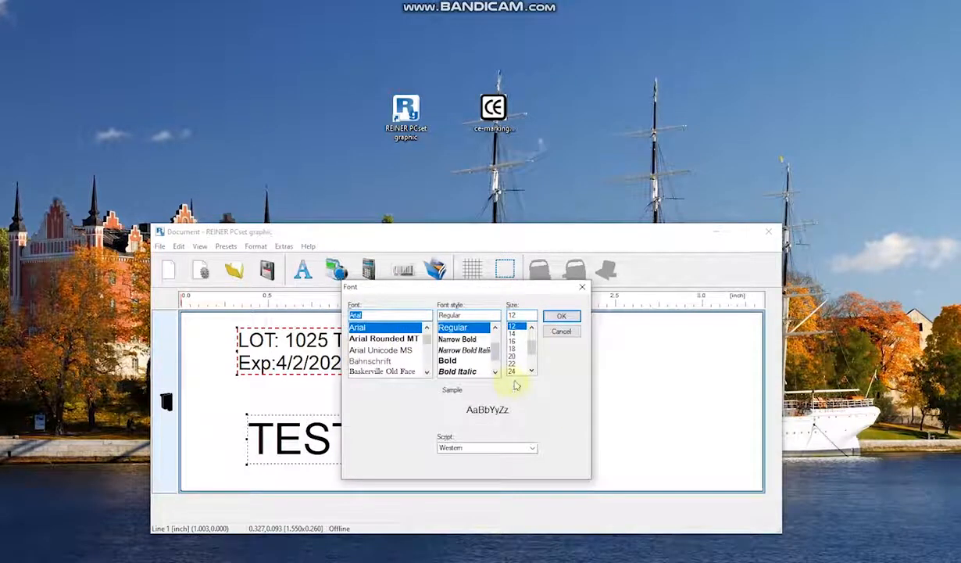
{"action": "left_click", "coordinate": [561, 330]}
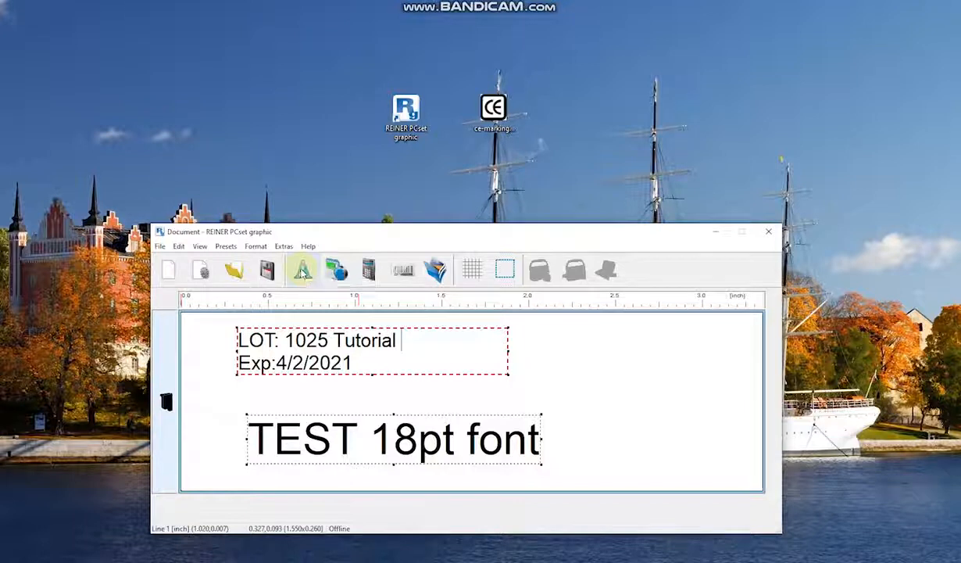
- Add two text objects reading "12pt", one beneath the other, to the right of the lot text
{"action": "left_click_drag", "start_coordinate": [303, 271], "coordinate": [547, 344]}
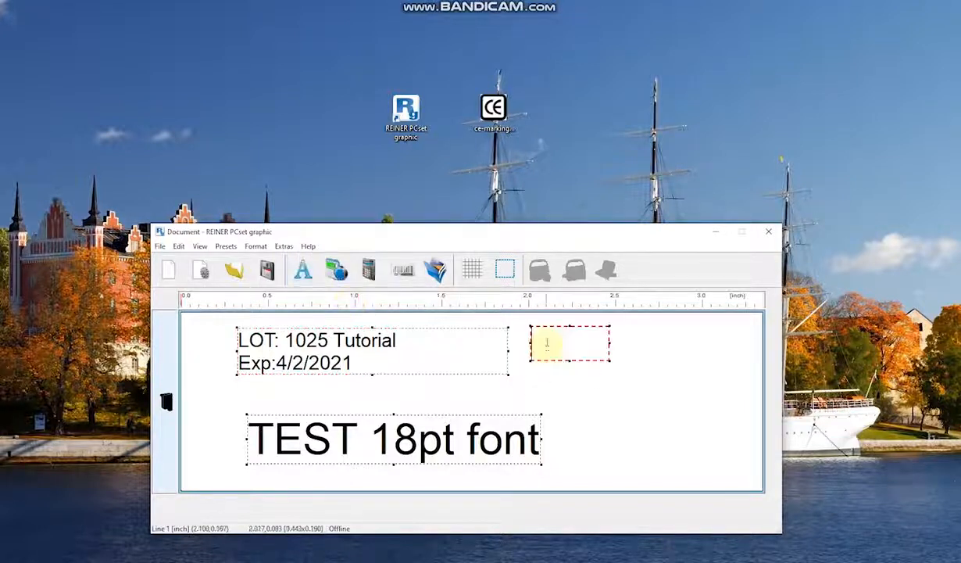
{"action": "type", "text": "12pt"}
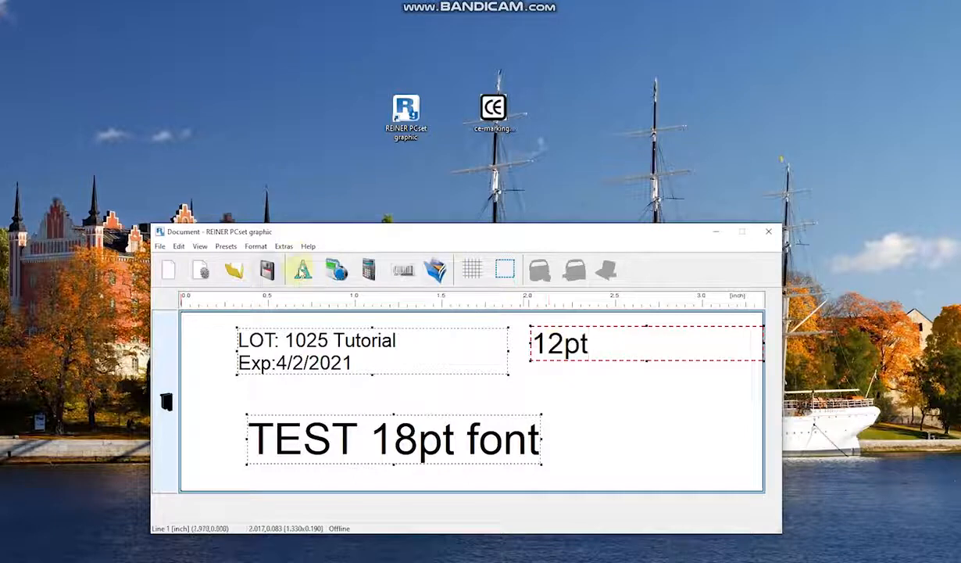
{"action": "left_click_drag", "start_coordinate": [304, 270], "coordinate": [549, 380]}
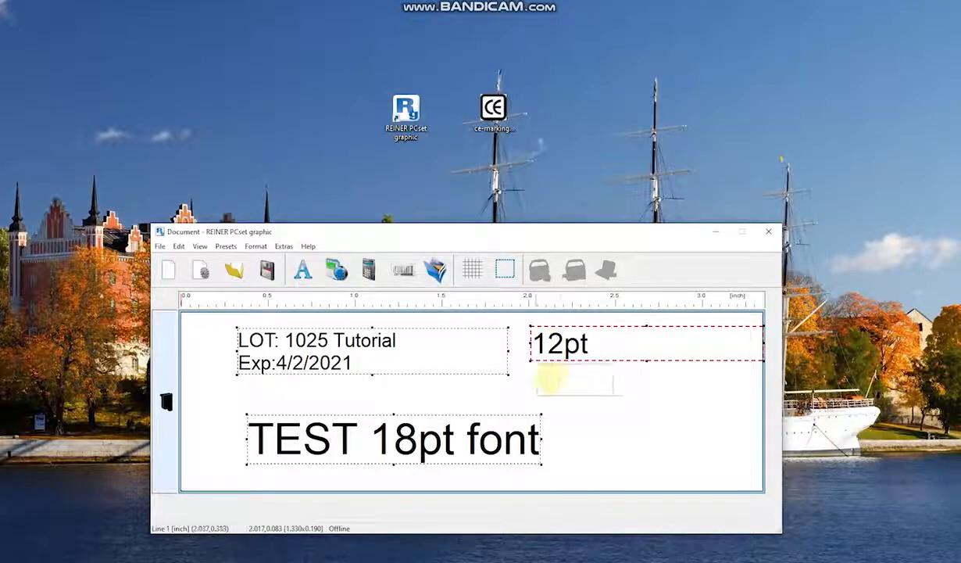
{"action": "type", "text": "12pt"}
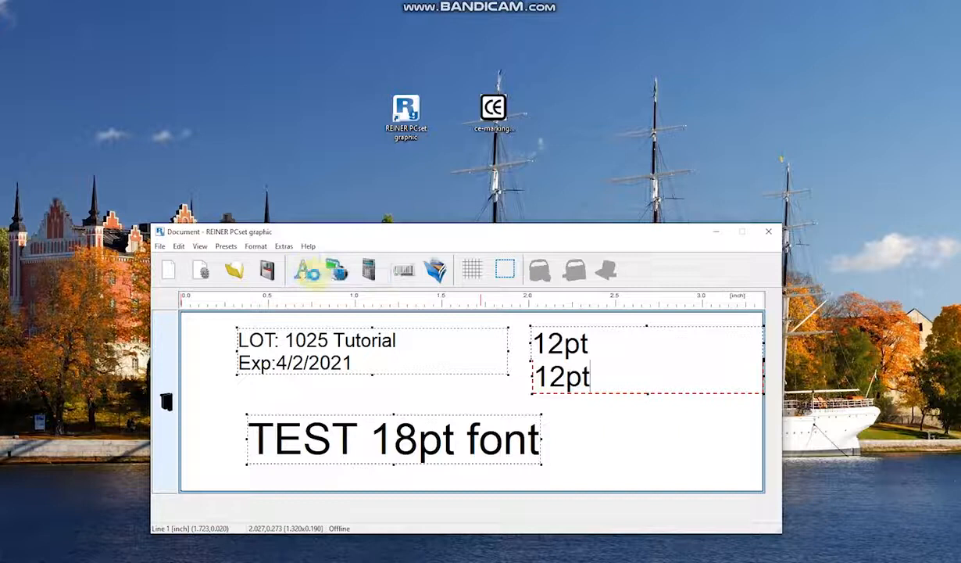
- Set the default text size to 24 and add two "24pt" text objects, below the 12pt texts and below the lot text
{"action": "left_click", "coordinate": [303, 271]}
{"action": "left_click", "coordinate": [513, 370]}
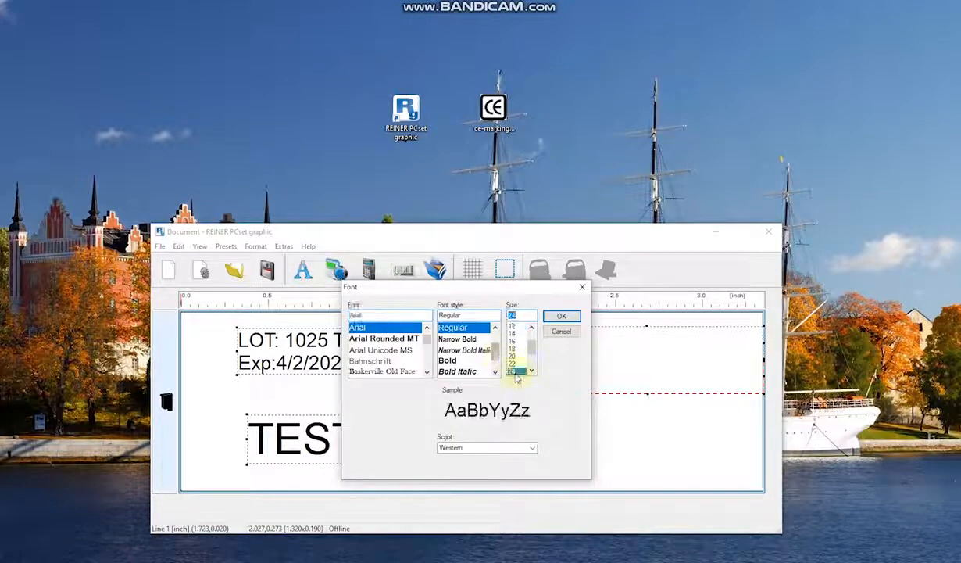
{"action": "left_click", "coordinate": [562, 317]}
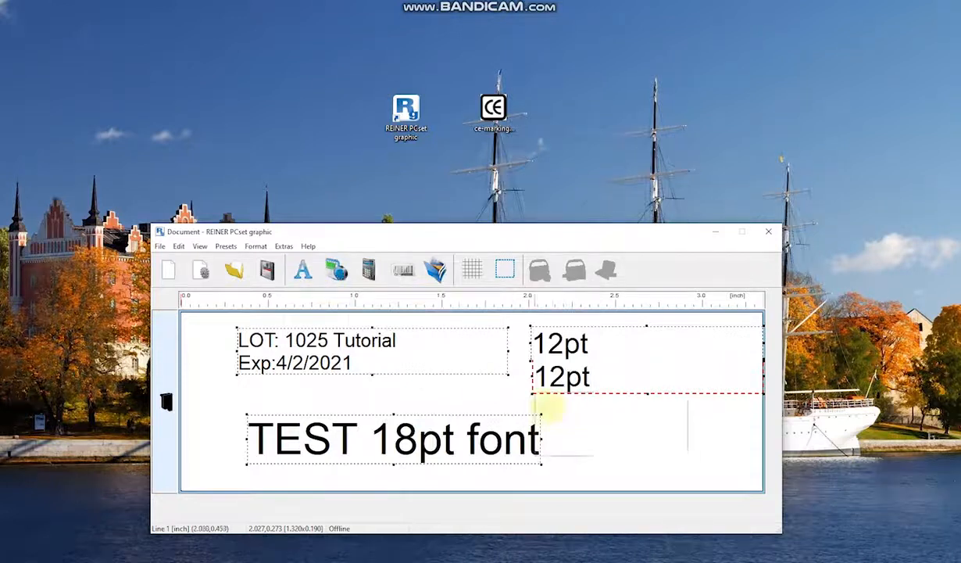
{"action": "key", "text": "Return"}
{"action": "type", "text": "245"}
{"action": "key", "text": "BackSpace"}
{"action": "type", "text": "pt"}
{"action": "left_click", "coordinate": [305, 270]}
{"action": "left_click", "coordinate": [268, 382]}
{"action": "type", "text": "24pt"}
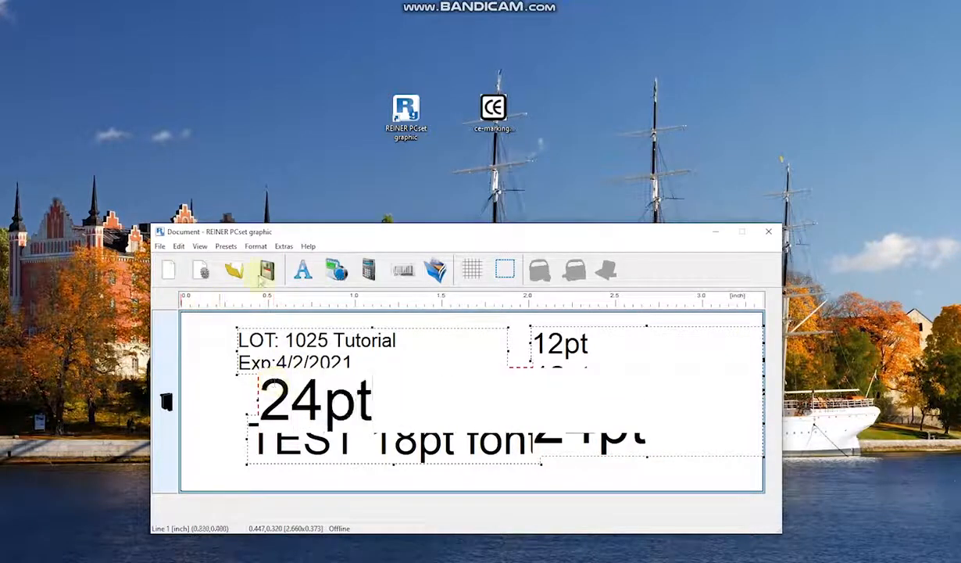
- Set the default font size for new text objects to 7
{"action": "right_click", "coordinate": [298, 264]}
{"action": "left_click", "coordinate": [305, 272]}
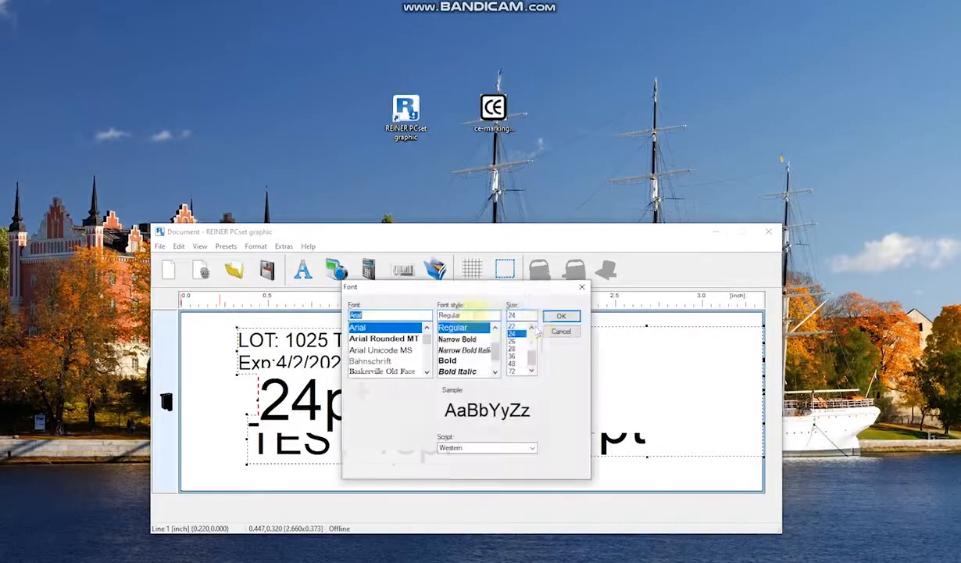
{"action": "scroll", "coordinate": [518, 331], "scroll_direction": "up", "scroll_amount": 1}
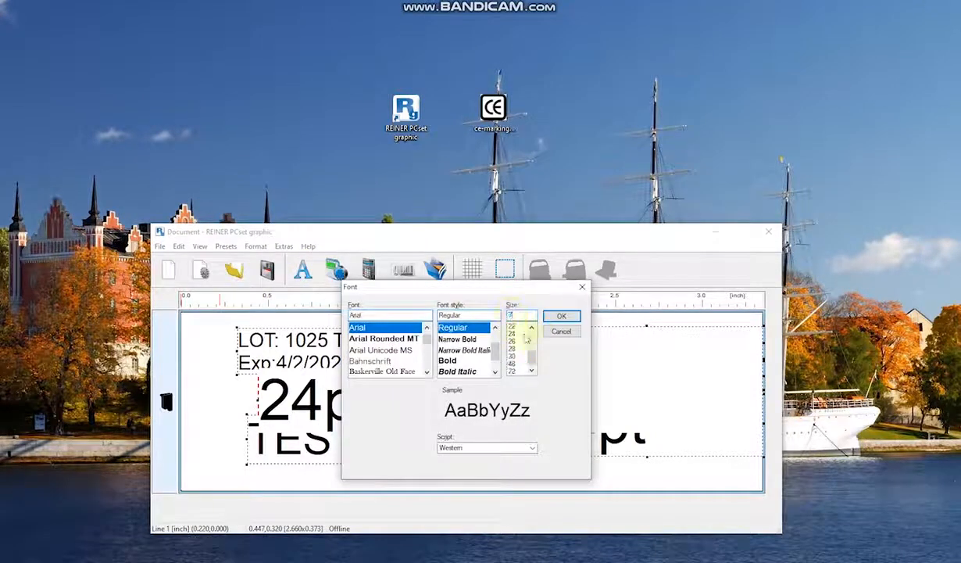
{"action": "left_click", "coordinate": [559, 316]}
- Add two text objects reading "7pt", one beneath the other, to the left of the large 24pt and 18pt texts
{"action": "left_click", "coordinate": [303, 270]}
{"action": "left_click_drag", "start_coordinate": [193, 385], "coordinate": [240, 406]}
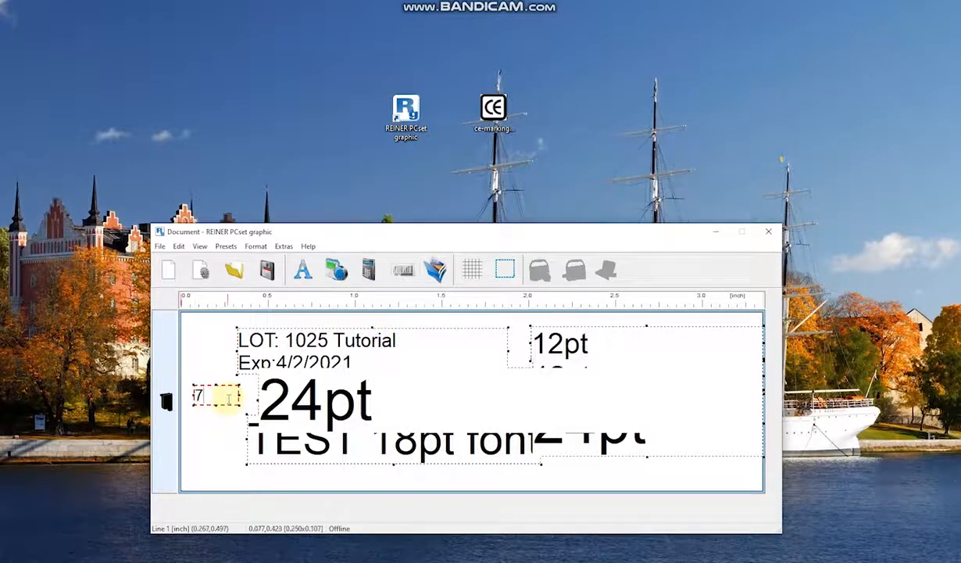
{"action": "type", "text": "7pt"}
{"action": "left_click", "coordinate": [304, 268]}
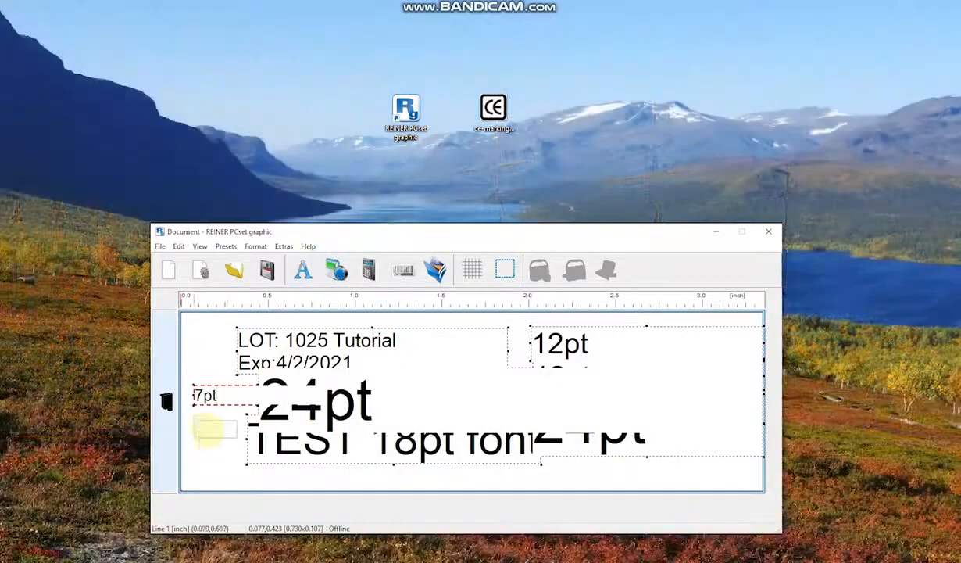
{"action": "left_click", "coordinate": [205, 425]}
{"action": "type", "text": "7pt"}
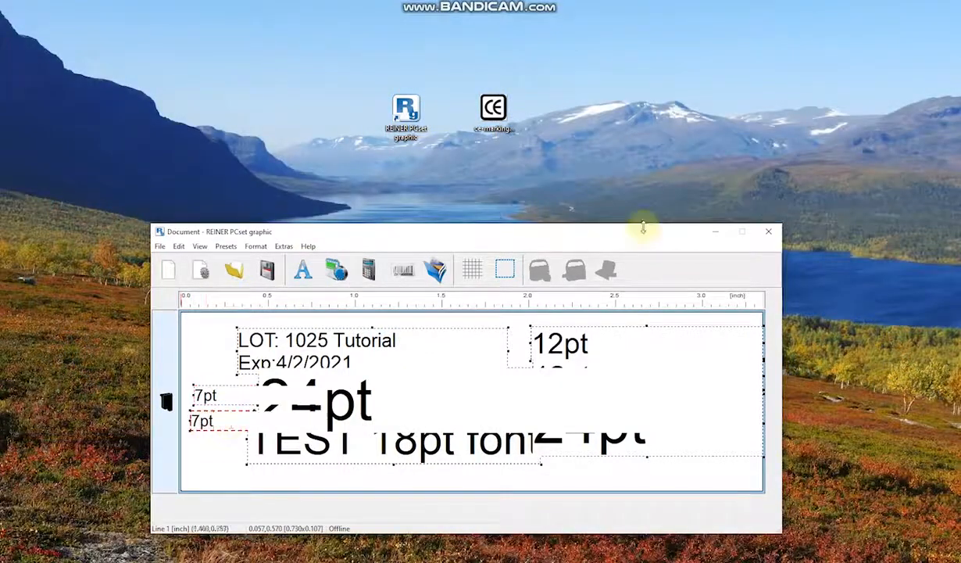
{"action": "left_click", "coordinate": [928, 2]}
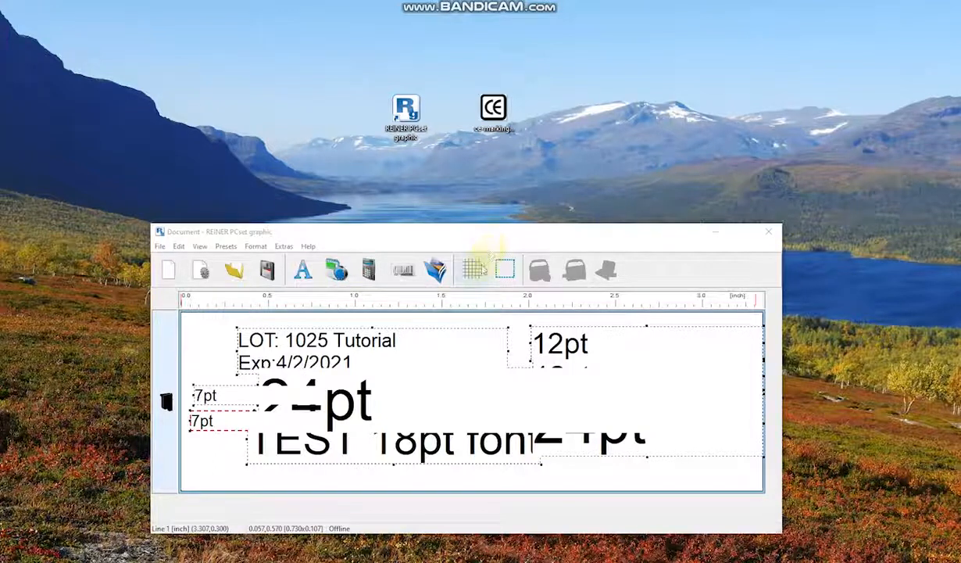
- Move the LOT and Exp text object up and to the left, and the "TEST 18pt font" object down to the lower edge
{"action": "left_click", "coordinate": [287, 344]}
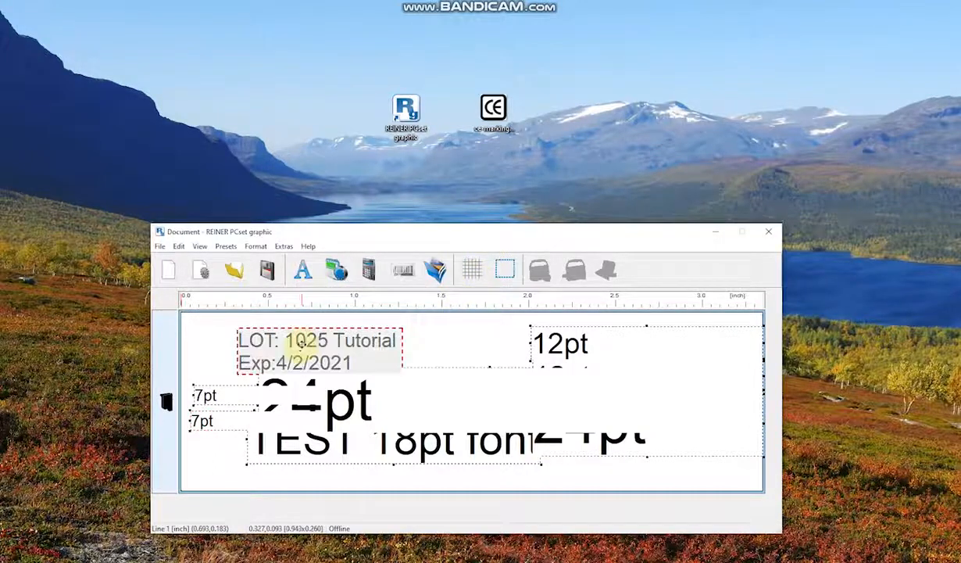
{"action": "left_click_drag", "start_coordinate": [287, 344], "coordinate": [256, 338]}
{"action": "left_click", "coordinate": [285, 452]}
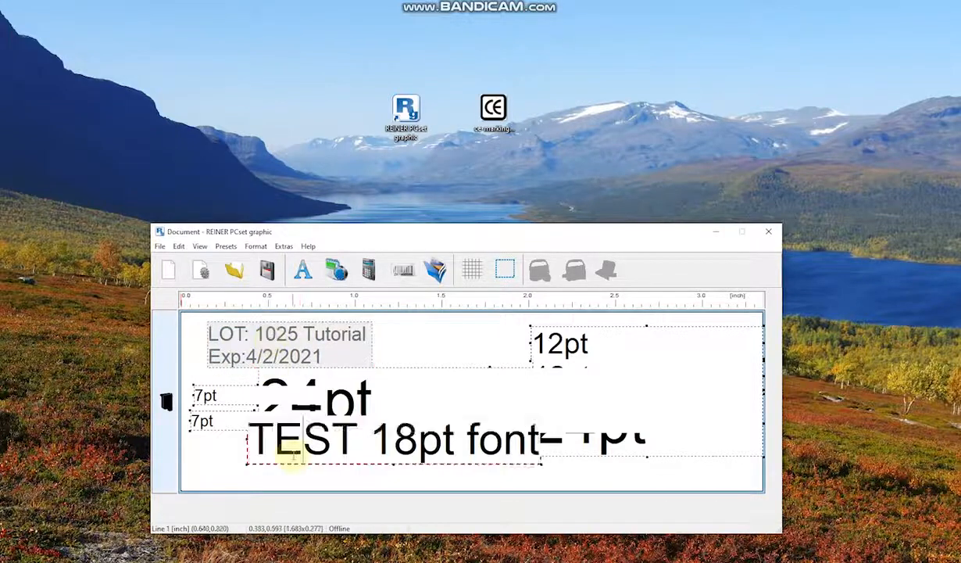
{"action": "left_click_drag", "start_coordinate": [279, 475], "coordinate": [272, 482]}
- Finish text editing on the 7pt, 24pt and 12pt objects so each frame fits its text
{"action": "left_click", "coordinate": [209, 420]}
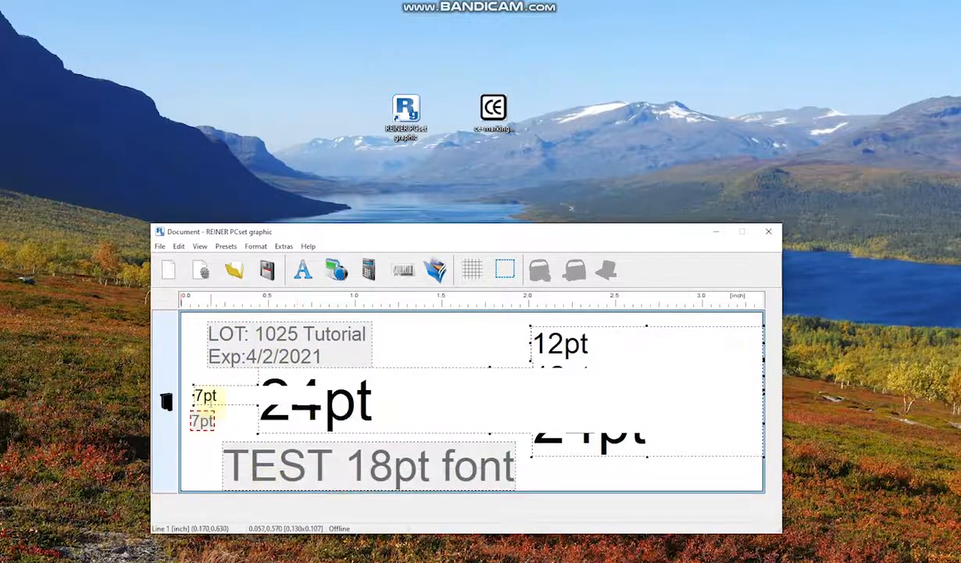
{"action": "left_click", "coordinate": [209, 392]}
{"action": "left_click", "coordinate": [301, 391]}
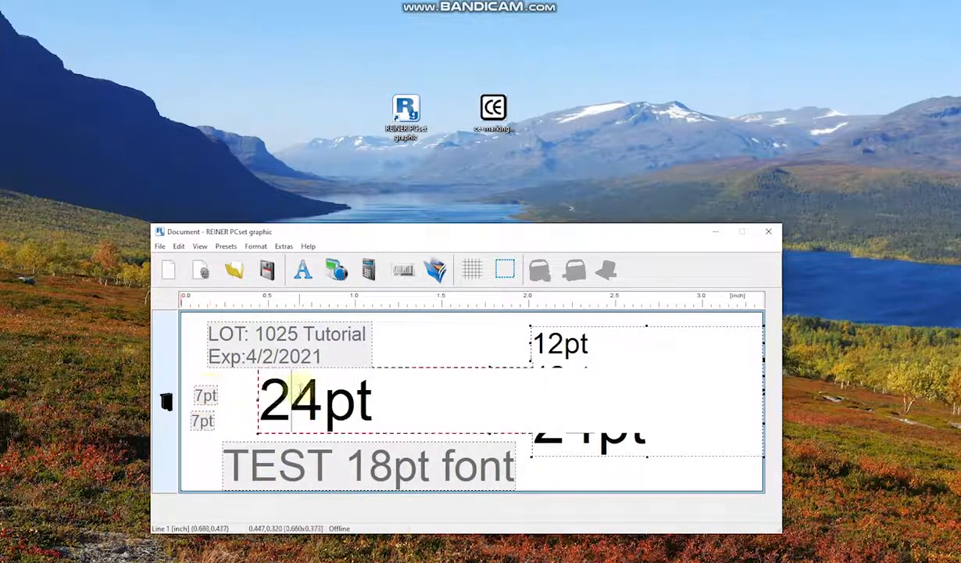
{"action": "left_click", "coordinate": [614, 333]}
{"action": "left_click", "coordinate": [562, 374]}
{"action": "left_click", "coordinate": [575, 423]}
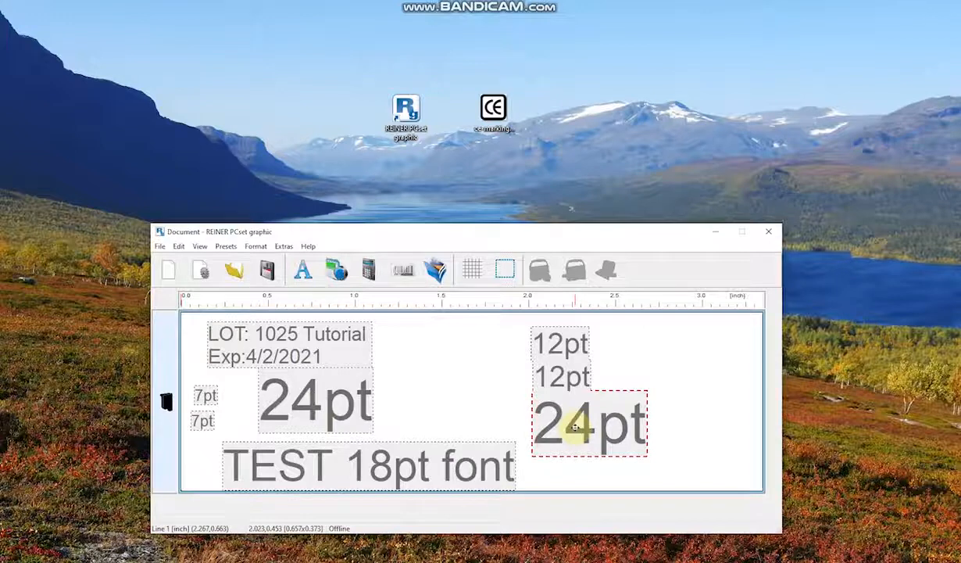
- Move the right-hand 24pt object next to the LOT text and line up both 12pt objects side by side beneath it
{"action": "left_click_drag", "start_coordinate": [575, 426], "coordinate": [454, 369]}
{"action": "left_click", "coordinate": [549, 339]}
{"action": "left_click_drag", "start_coordinate": [480, 411], "coordinate": [425, 412]}
{"action": "left_click_drag", "start_coordinate": [548, 382], "coordinate": [476, 414]}
- Shift the "TEST 18pt font" object to the right and place the left-hand 24pt object to the right of the other 24pt object
{"action": "left_click", "coordinate": [426, 477]}
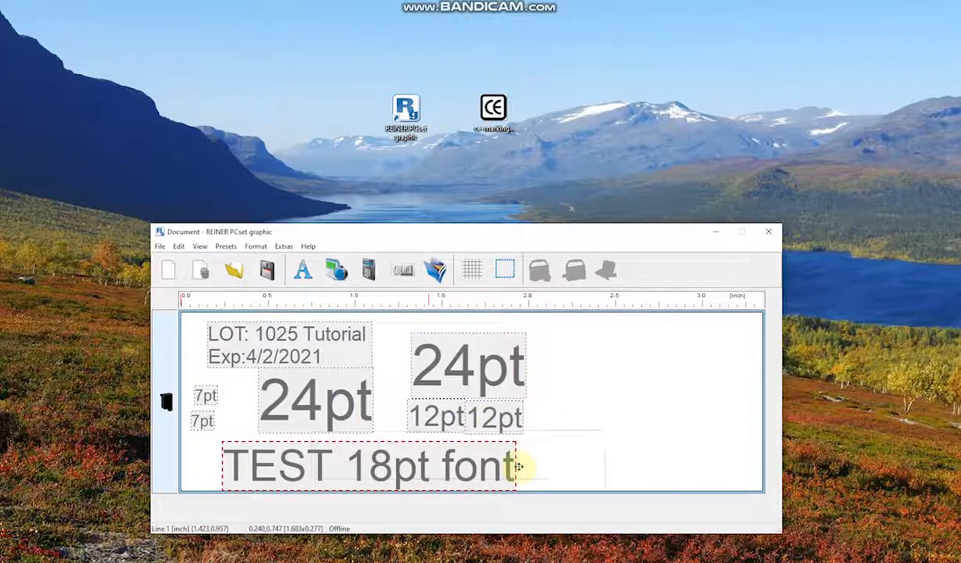
{"action": "left_click_drag", "start_coordinate": [518, 479], "coordinate": [610, 480]}
{"action": "left_click_drag", "start_coordinate": [311, 412], "coordinate": [581, 354]}
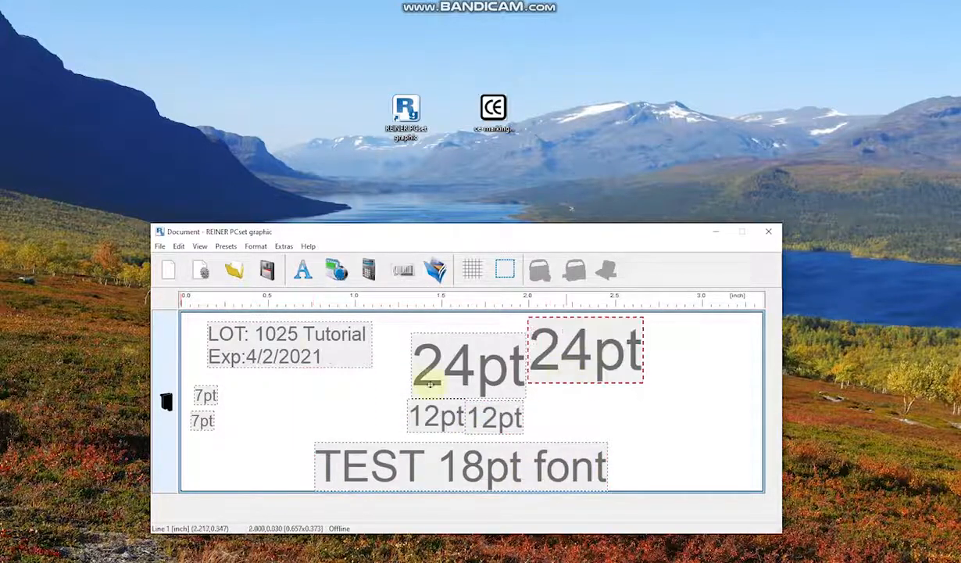
- Move the LOT and Exp text beneath the right-hand 24pt object and set both 7pt objects side by side near the upper-left corner
{"action": "left_click", "coordinate": [290, 356]}
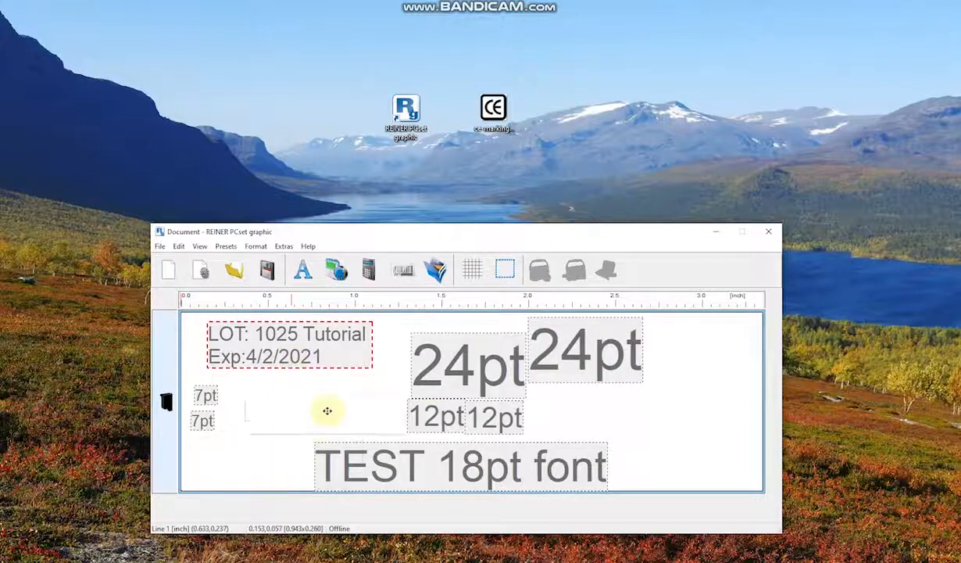
{"action": "left_click_drag", "start_coordinate": [611, 410], "coordinate": [612, 422]}
{"action": "left_click", "coordinate": [208, 393]}
{"action": "left_click_drag", "start_coordinate": [216, 347], "coordinate": [216, 347]}
{"action": "left_click_drag", "start_coordinate": [202, 418], "coordinate": [249, 350]}
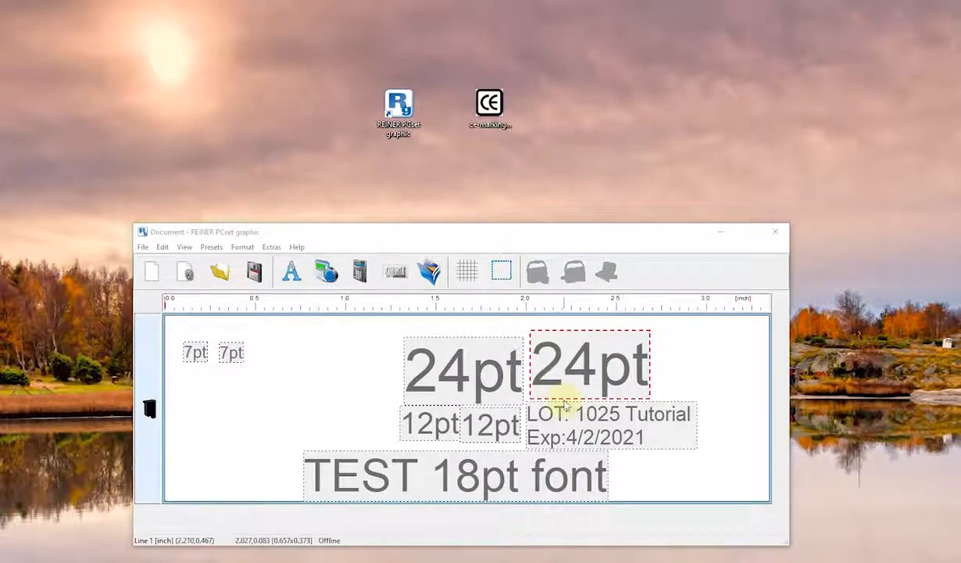
- Open both 24pt objects for editing and change the right-hand one to read "24point"
{"action": "double_click", "coordinate": [602, 375]}
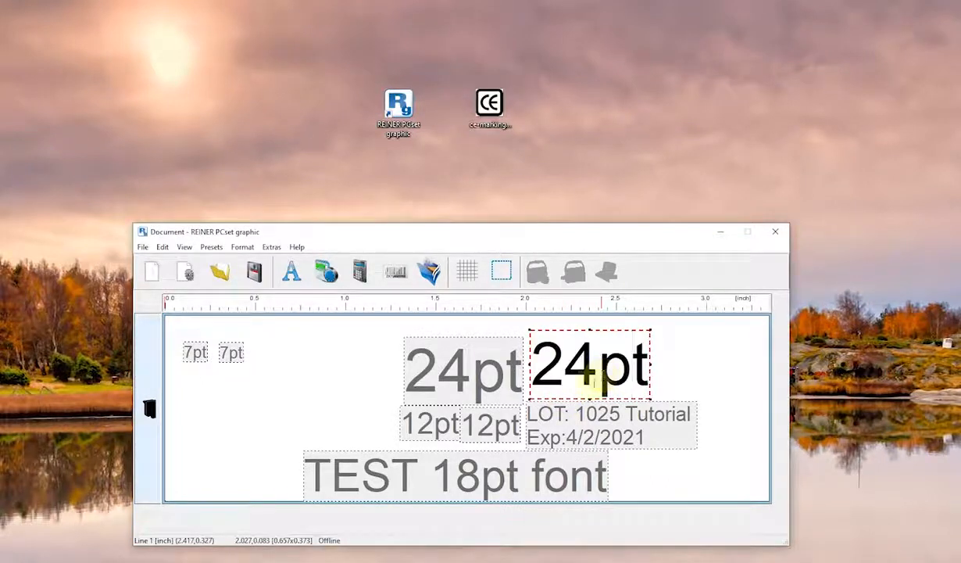
{"action": "double_click", "coordinate": [478, 390]}
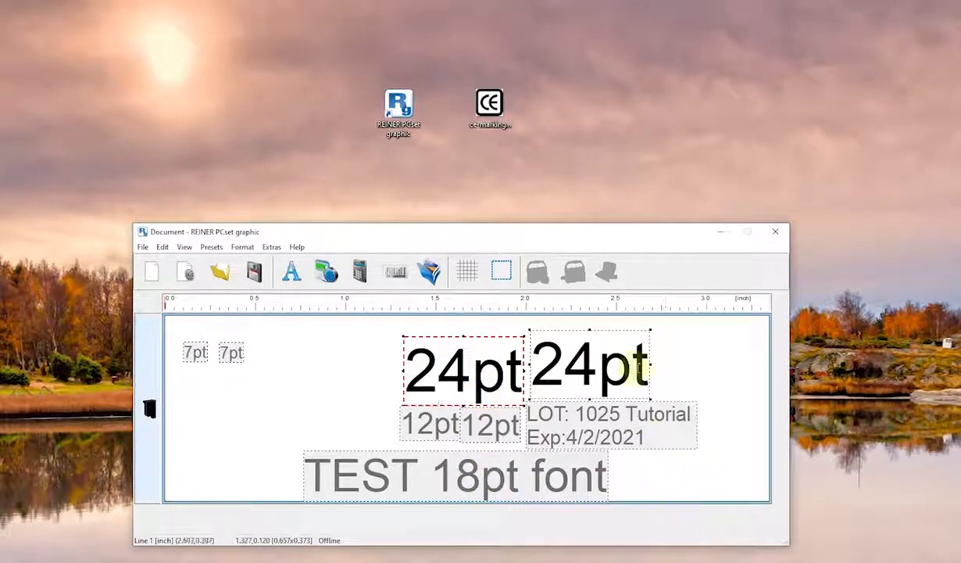
{"action": "double_click", "coordinate": [637, 369]}
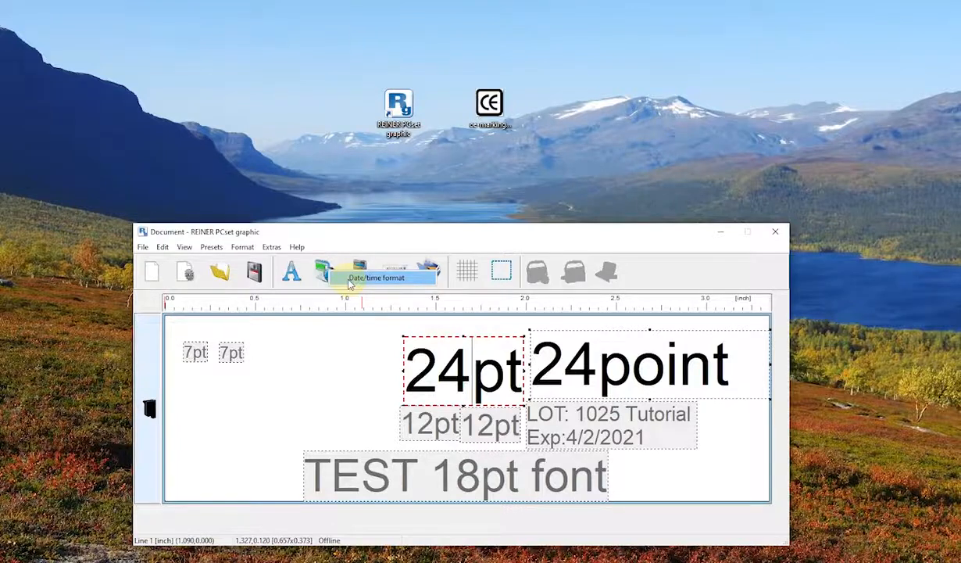
- Open the date/time format settings and look through the available date and time formats
{"action": "left_click", "coordinate": [350, 282]}
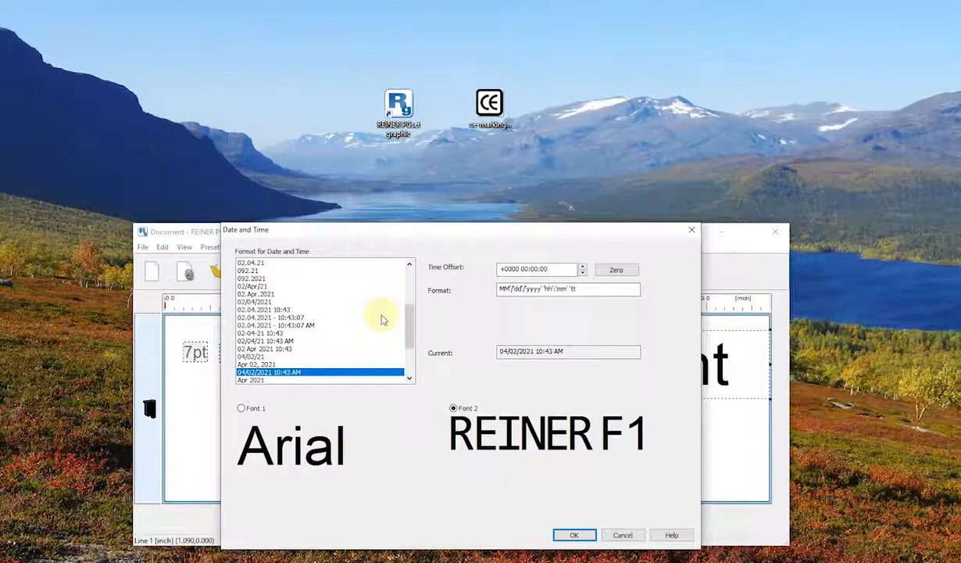
{"action": "scroll", "coordinate": [339, 322], "scroll_direction": "down", "scroll_amount": 3}
{"action": "scroll", "coordinate": [329, 346], "scroll_direction": "up", "scroll_amount": 7}
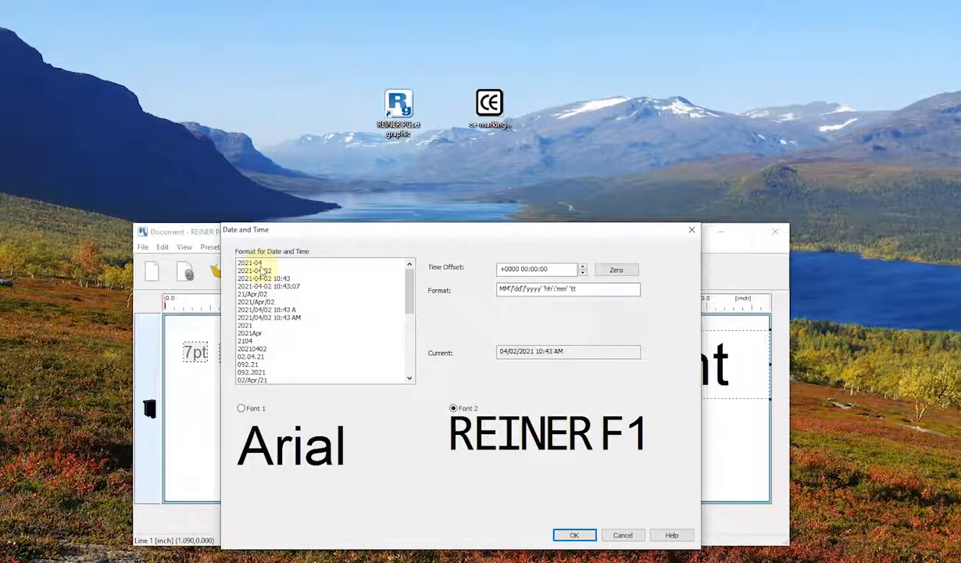
{"action": "scroll", "coordinate": [258, 313], "scroll_direction": "down", "scroll_amount": 3}
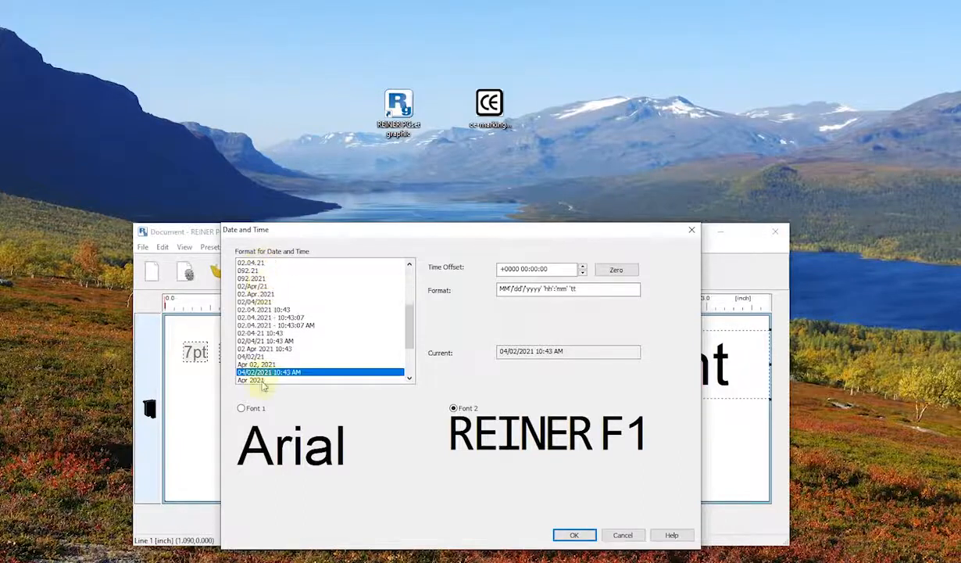
{"action": "scroll", "coordinate": [244, 337], "scroll_direction": "down", "scroll_amount": 2}
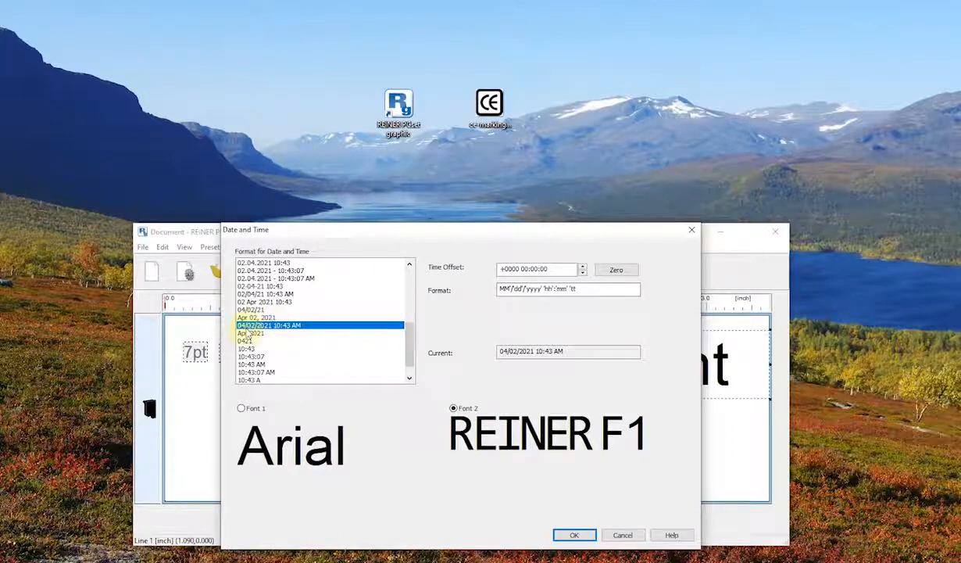
{"action": "scroll", "coordinate": [247, 334], "scroll_direction": "up", "scroll_amount": 5}
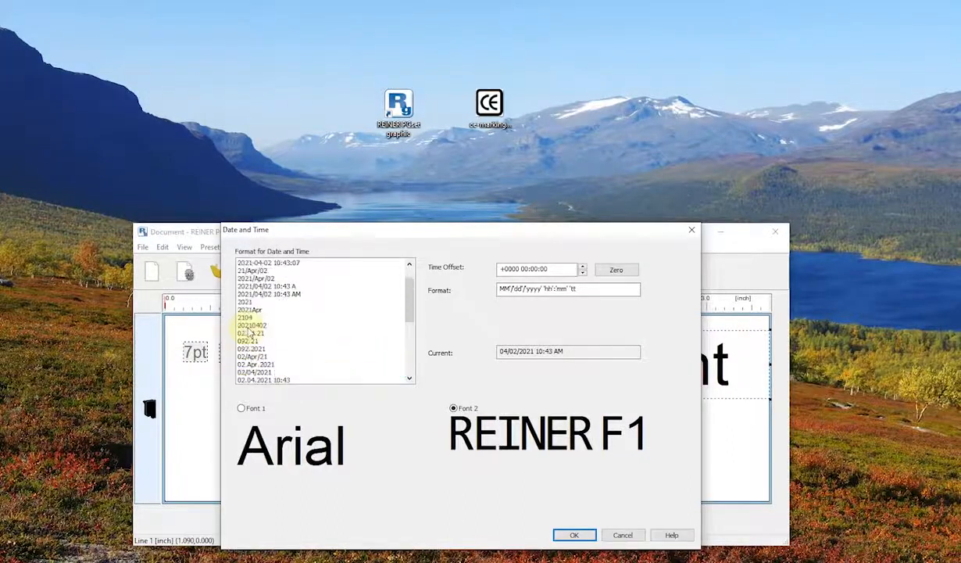
{"action": "scroll", "coordinate": [279, 302], "scroll_direction": "down", "scroll_amount": 5}
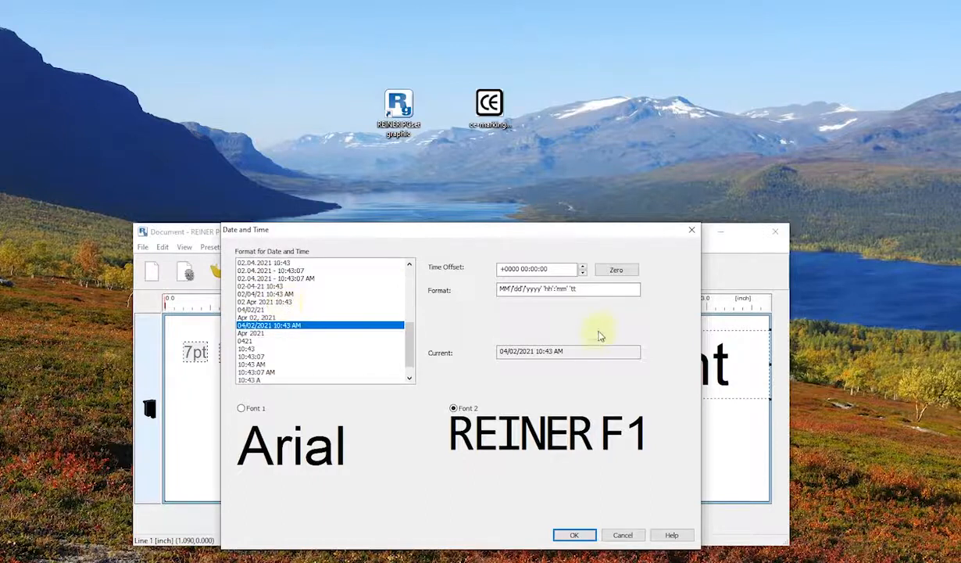
- Set the date and time offset to 10 days and 1 hour (+0010 01:00:00), keeping the MM/dd/yyyy hh:mm tt format
{"action": "left_click_drag", "start_coordinate": [584, 290], "coordinate": [499, 288]}
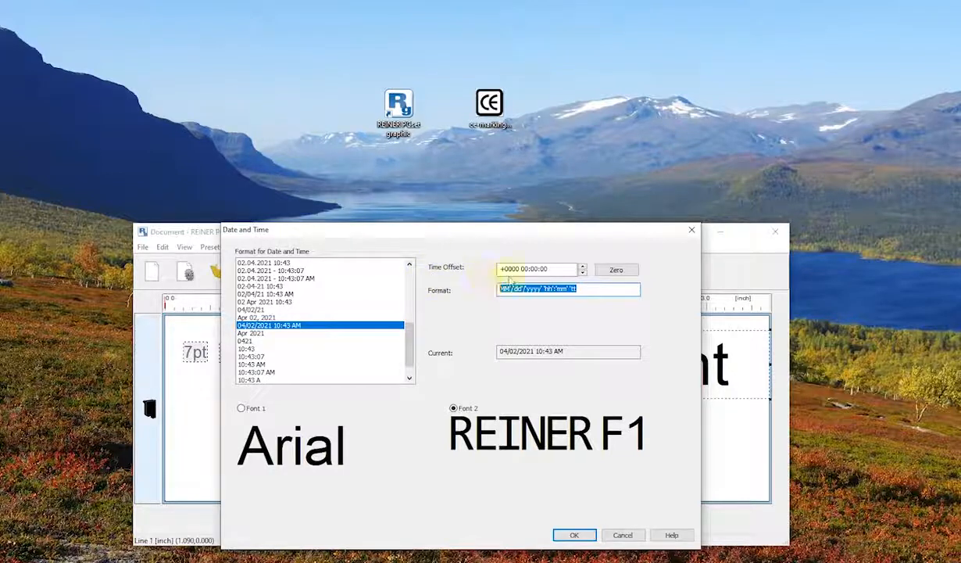
{"action": "double_click", "coordinate": [510, 268]}
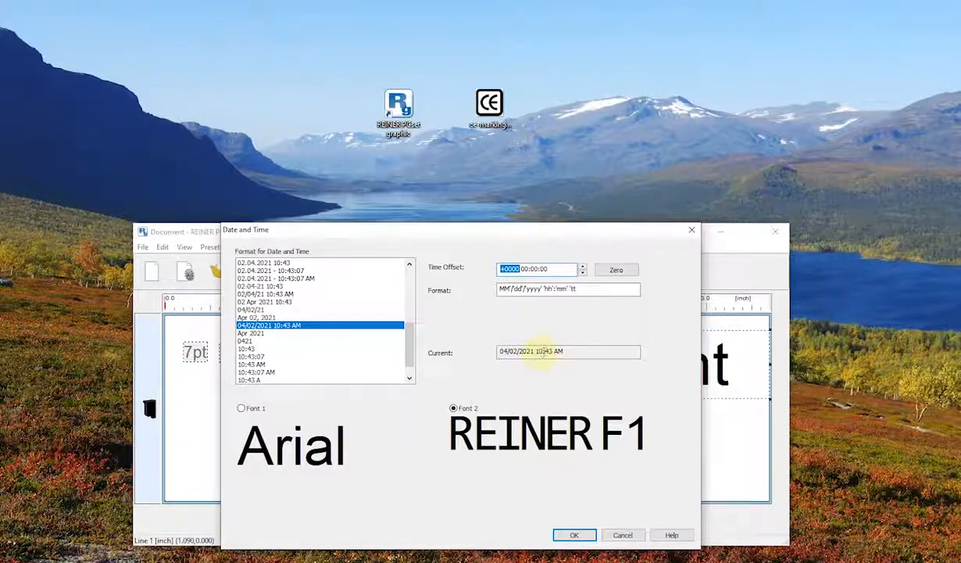
{"action": "left_click", "coordinate": [521, 269]}
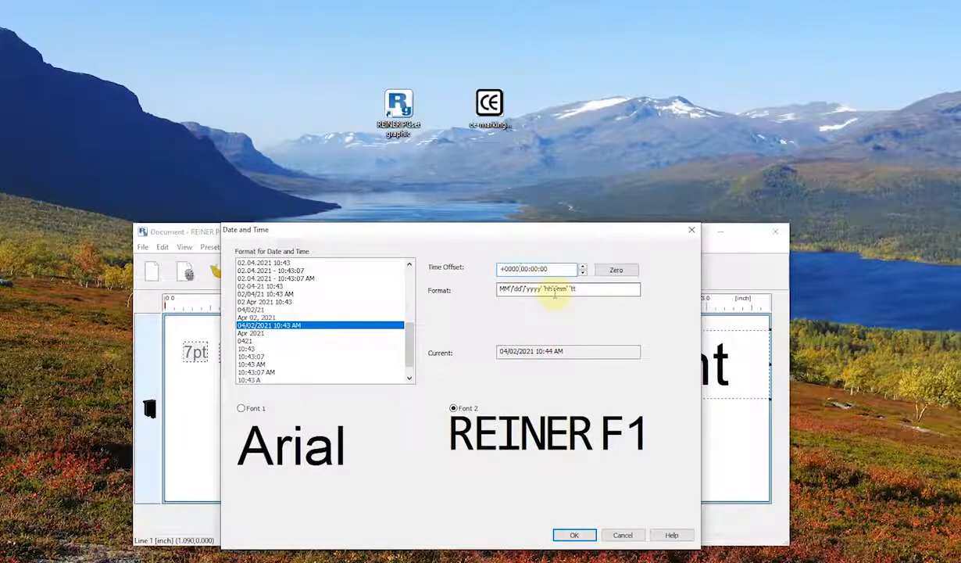
{"action": "key", "text": "BackSpace"}
{"action": "key", "text": "BackSpace"}
{"action": "type", "text": "10"}
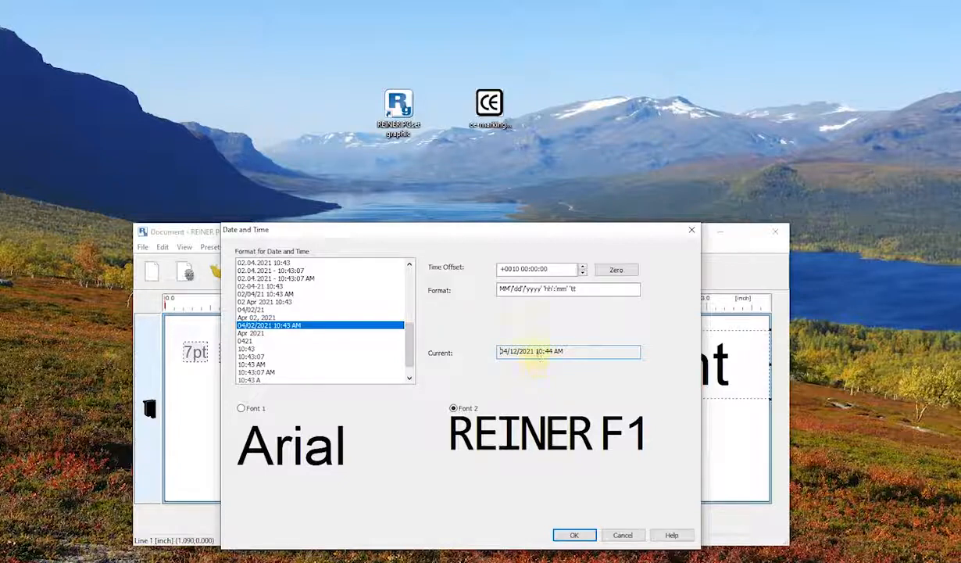
{"action": "left_click_drag", "start_coordinate": [539, 351], "coordinate": [556, 349]}
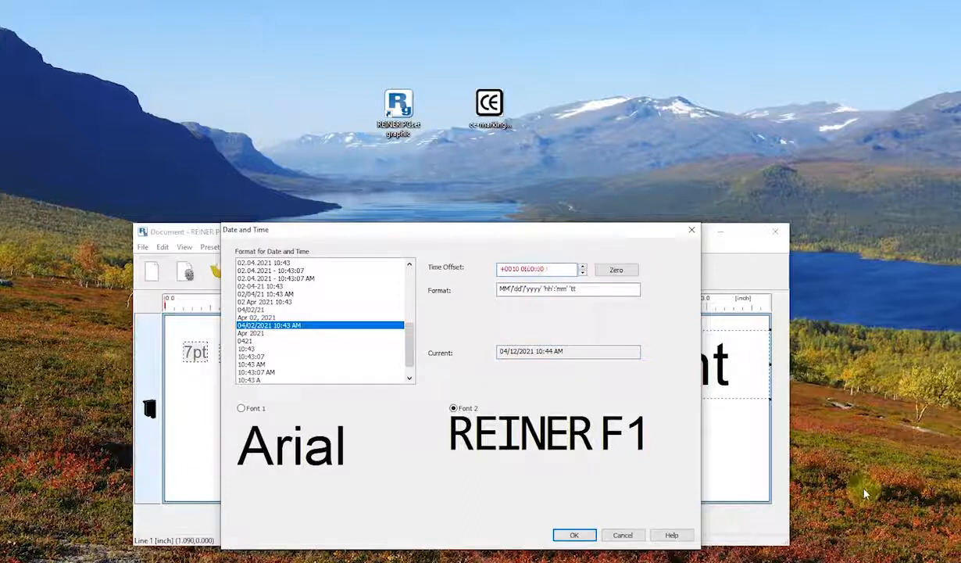
{"action": "type", "text": "1"}
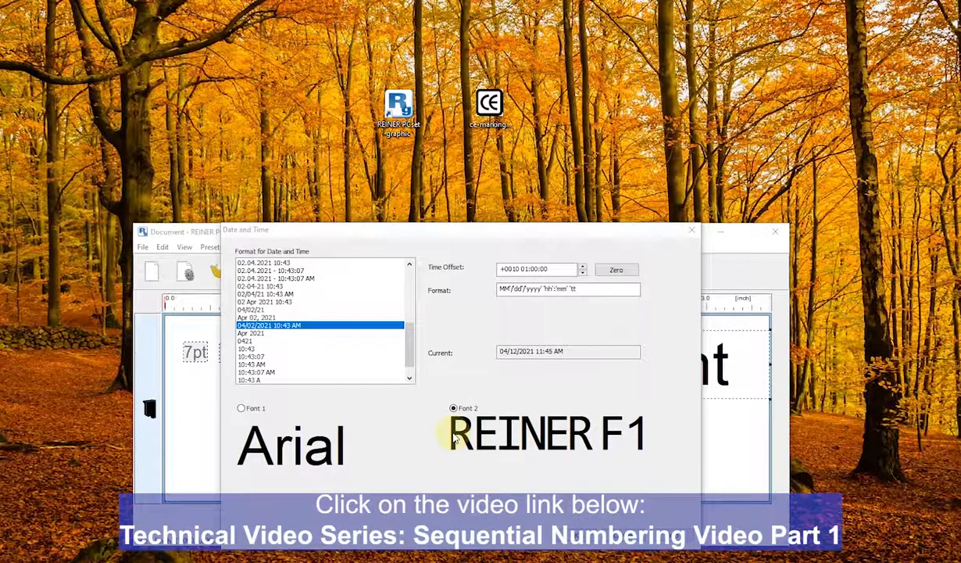
- Choose Font 1 (Arial) for the date/time and place a date/time object along the lower edge of the print area
{"action": "left_click", "coordinate": [241, 407]}
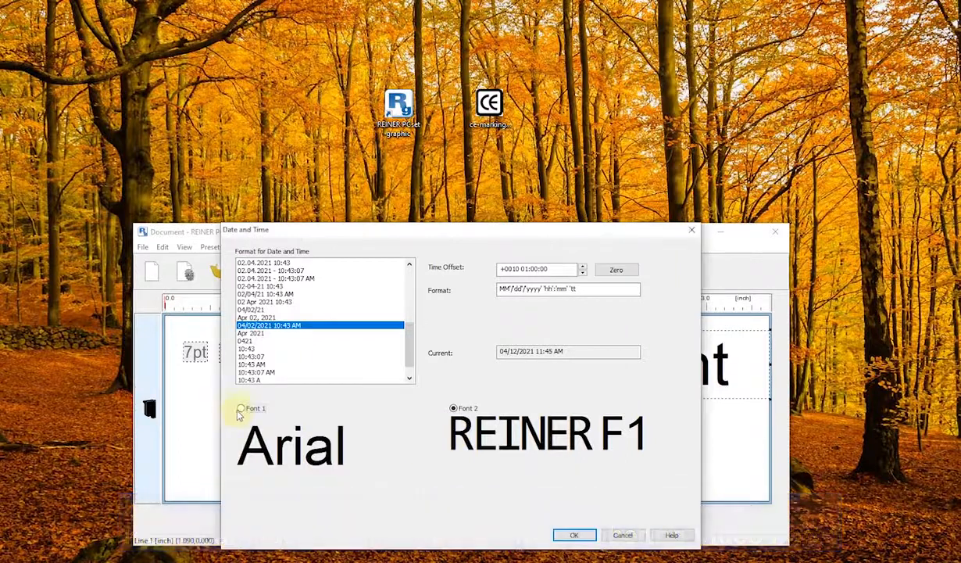
{"action": "left_click", "coordinate": [572, 538]}
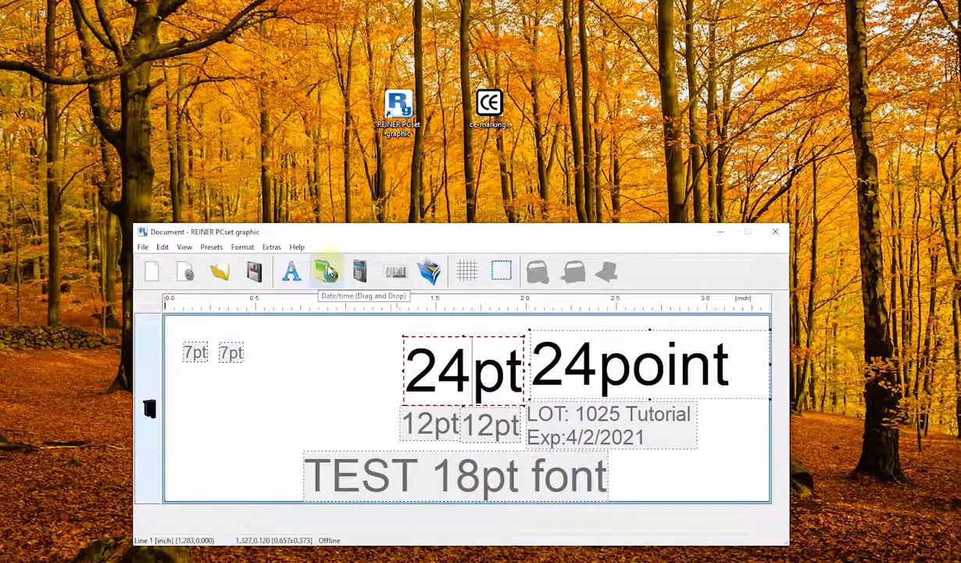
{"action": "left_click_drag", "start_coordinate": [326, 270], "coordinate": [210, 466]}
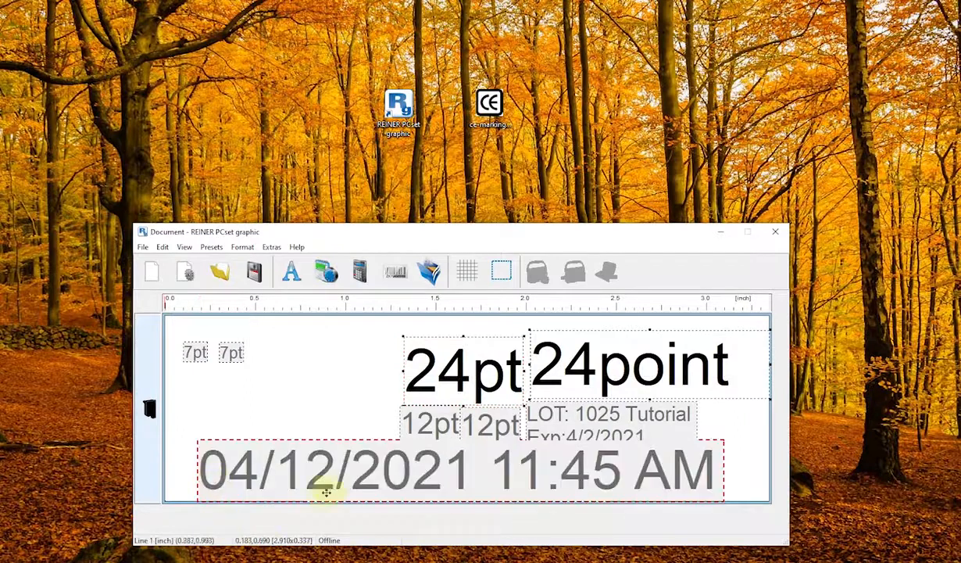
{"action": "left_click_drag", "start_coordinate": [327, 477], "coordinate": [320, 476]}
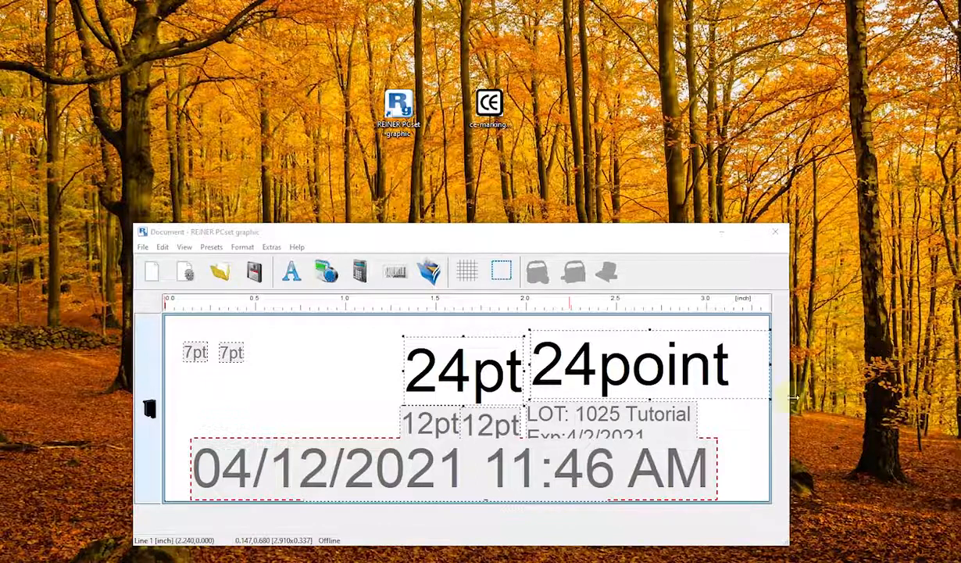
- Accept the numbering machine settings with Font 1 (Arial) and place a numbering machine object below the 7pt texts
{"action": "left_click", "coordinate": [379, 272]}
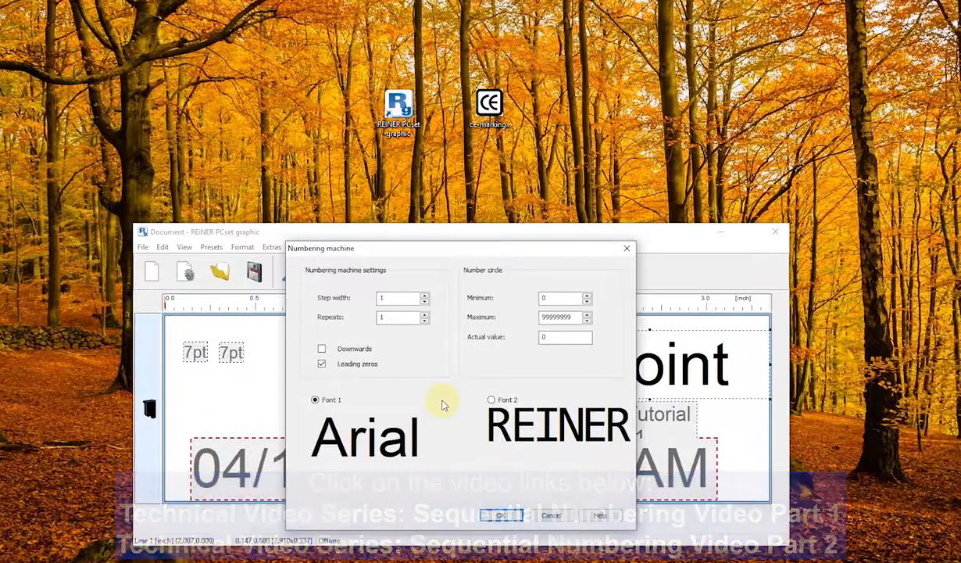
{"action": "left_click", "coordinate": [501, 517]}
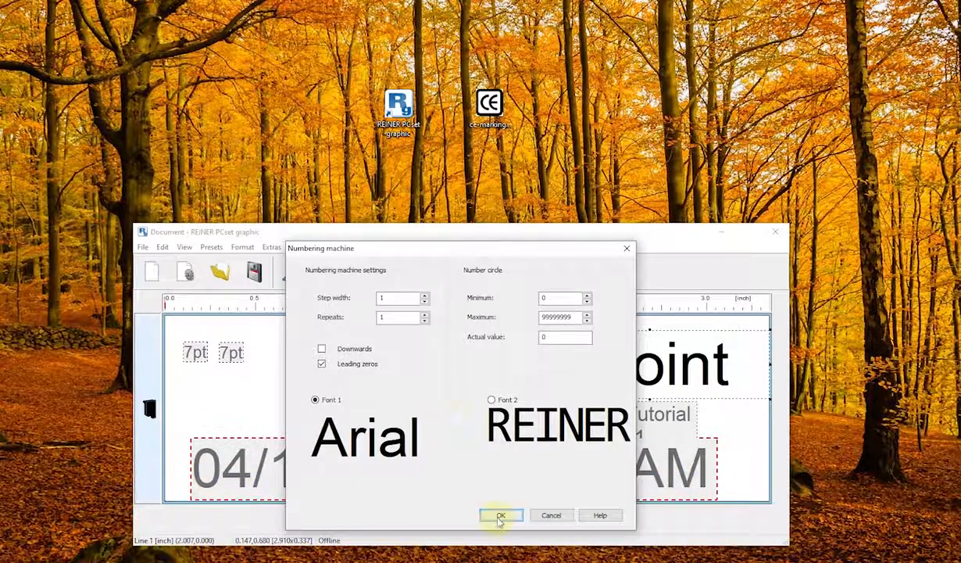
{"action": "left_click", "coordinate": [359, 270]}
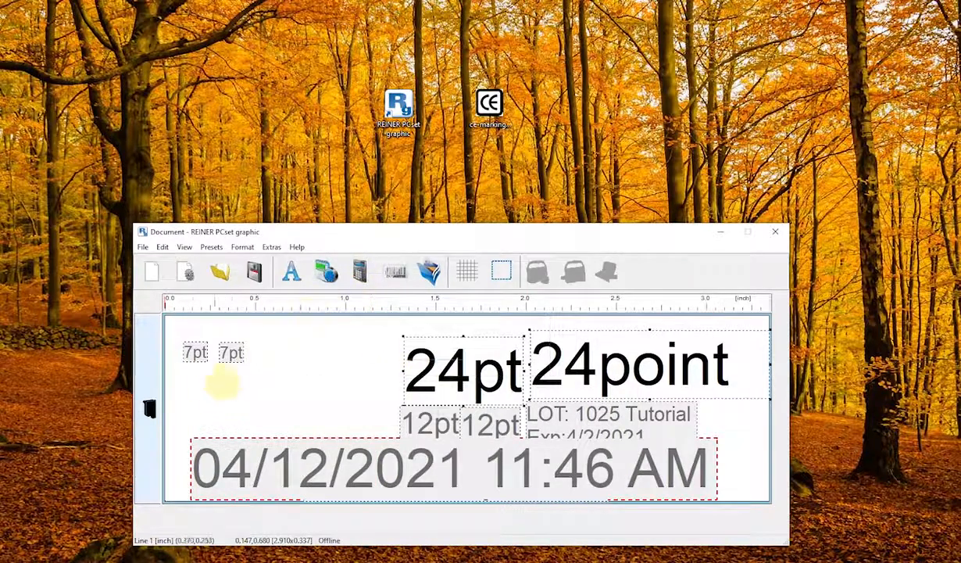
{"action": "left_click", "coordinate": [183, 386]}
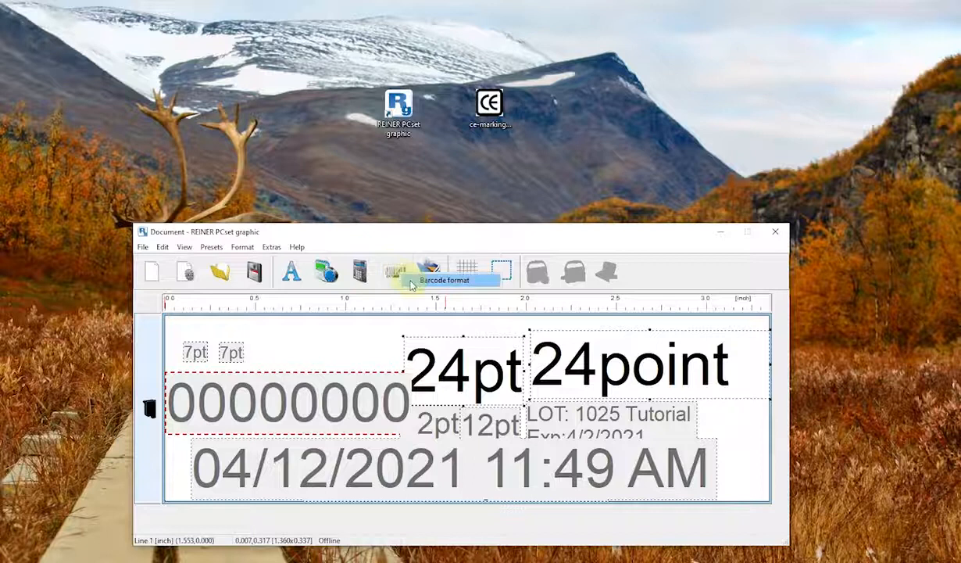
{"action": "left_click", "coordinate": [404, 274]}
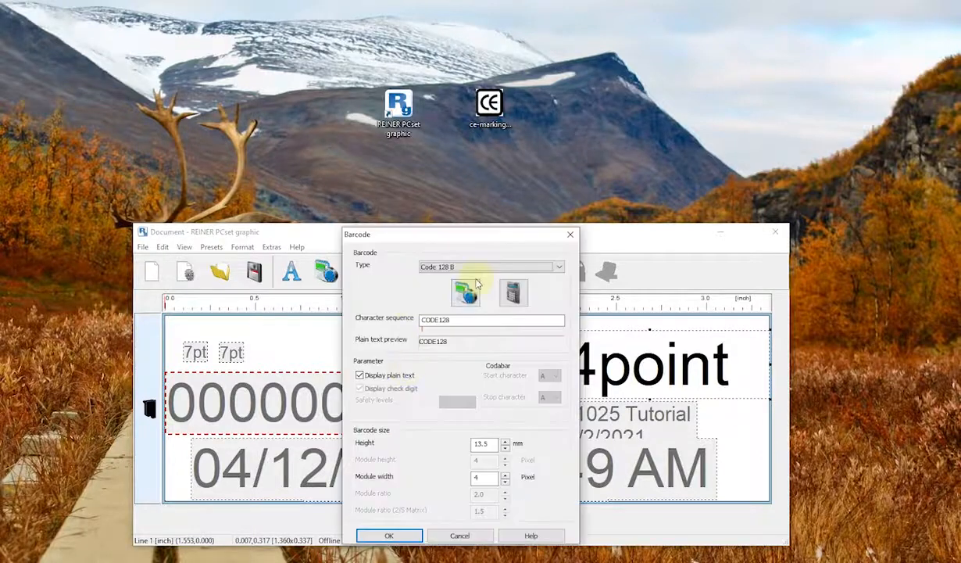
{"action": "left_click", "coordinate": [479, 270]}
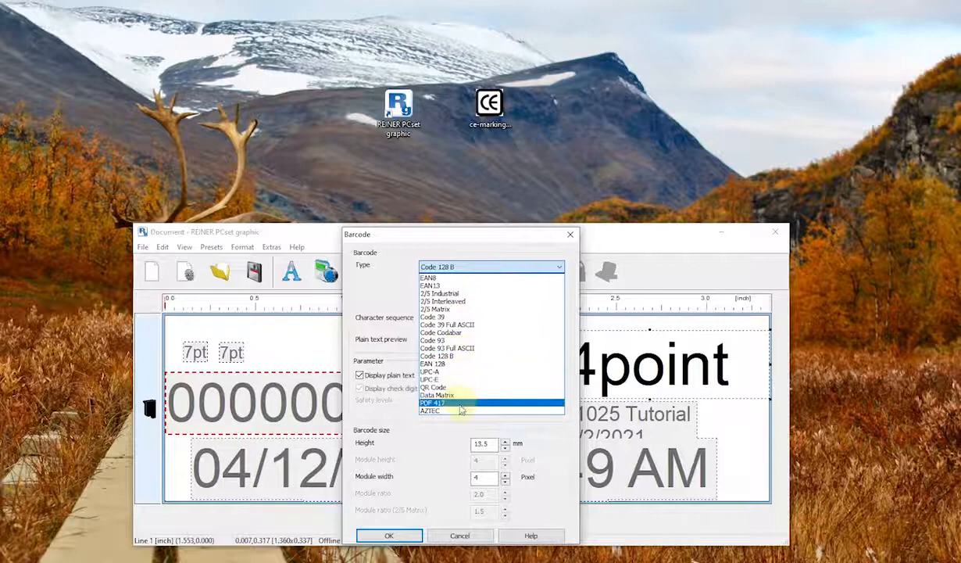
{"action": "left_click", "coordinate": [349, 349]}
{"action": "left_click", "coordinate": [441, 266]}
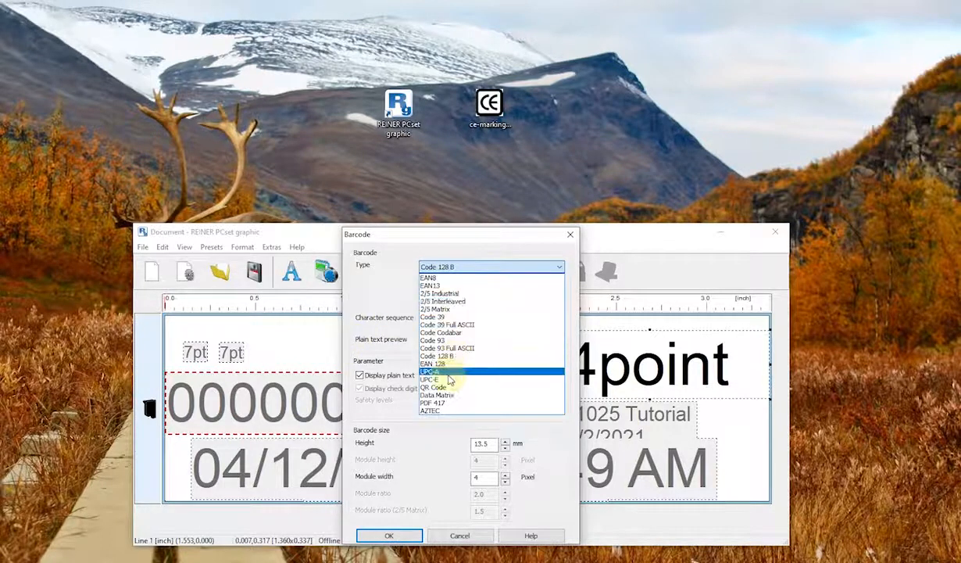
{"action": "left_click", "coordinate": [447, 372]}
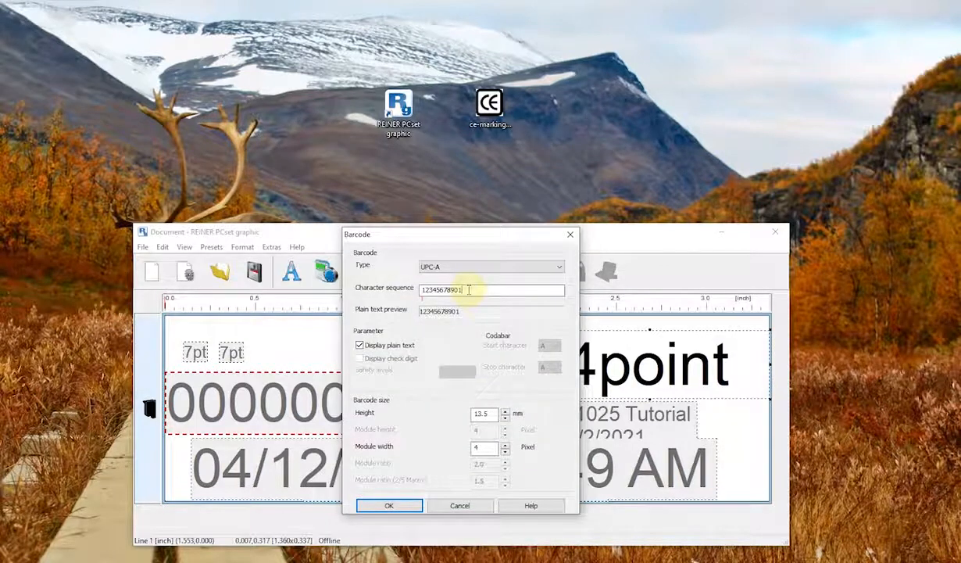
{"action": "left_click_drag", "start_coordinate": [468, 289], "coordinate": [426, 292]}
{"action": "left_click", "coordinate": [474, 289]}
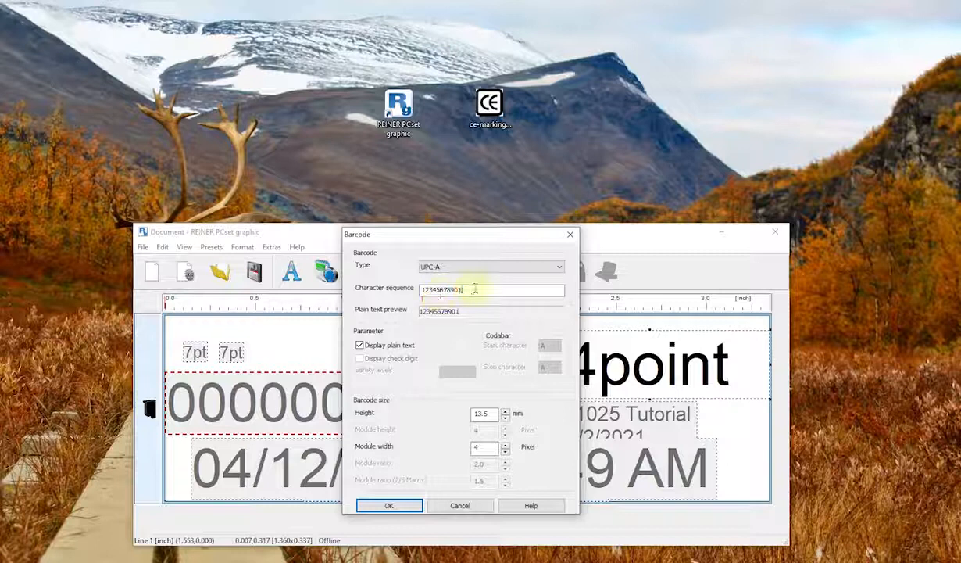
{"action": "left_click", "coordinate": [391, 507]}
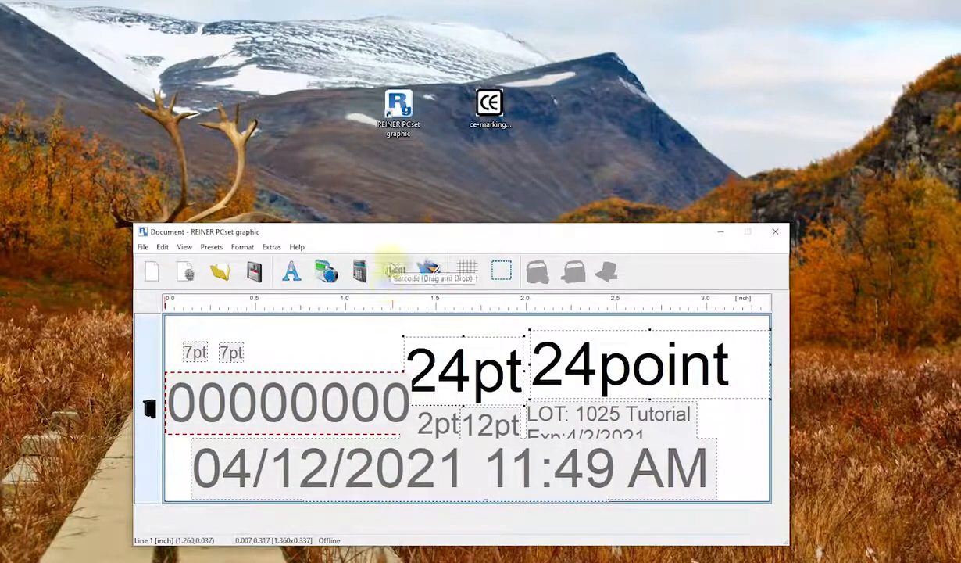
{"action": "left_click_drag", "start_coordinate": [395, 270], "coordinate": [275, 336]}
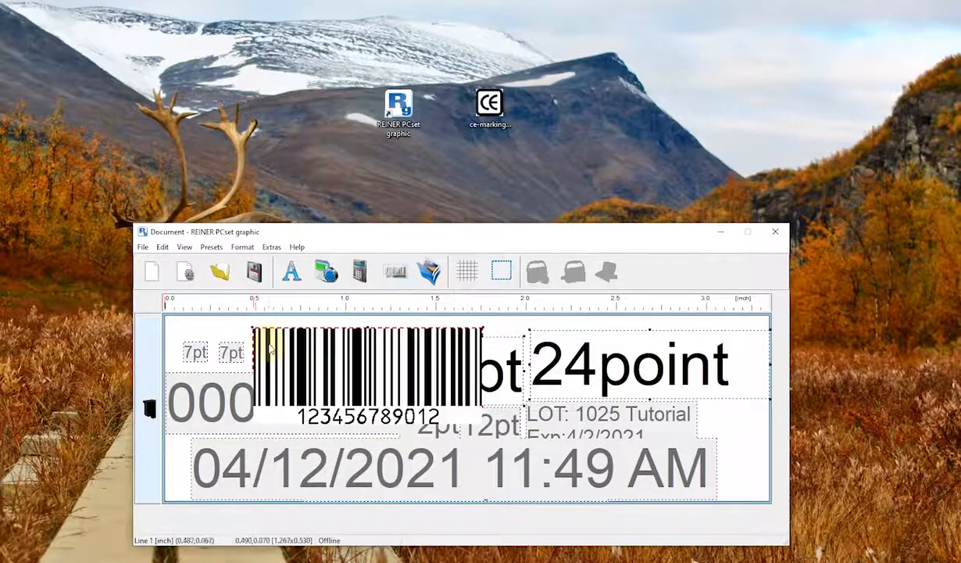
- Turn off plain text display in the barcode format and place a second UPC-A barcode at the lower middle of the print area
{"action": "left_click", "coordinate": [396, 271]}
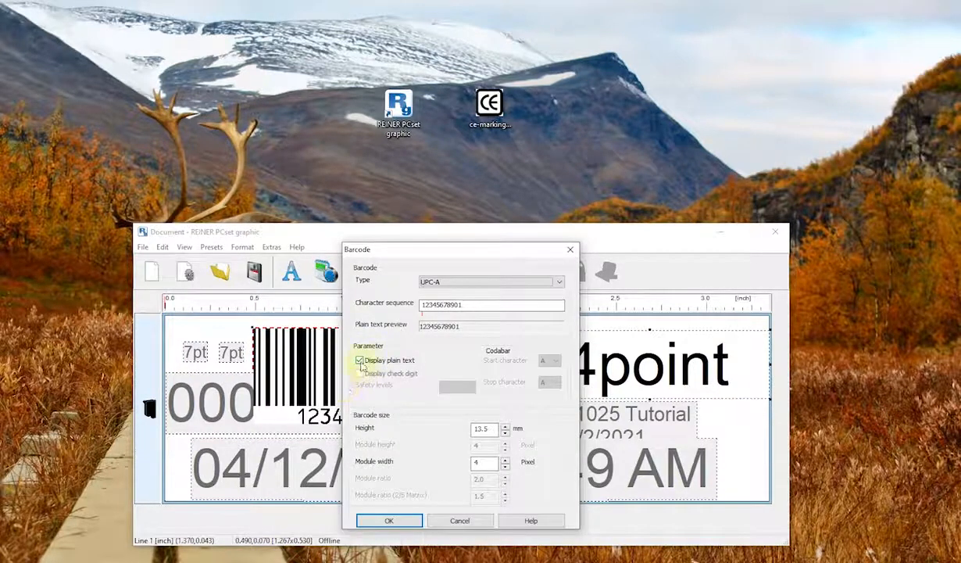
{"action": "left_click", "coordinate": [360, 361]}
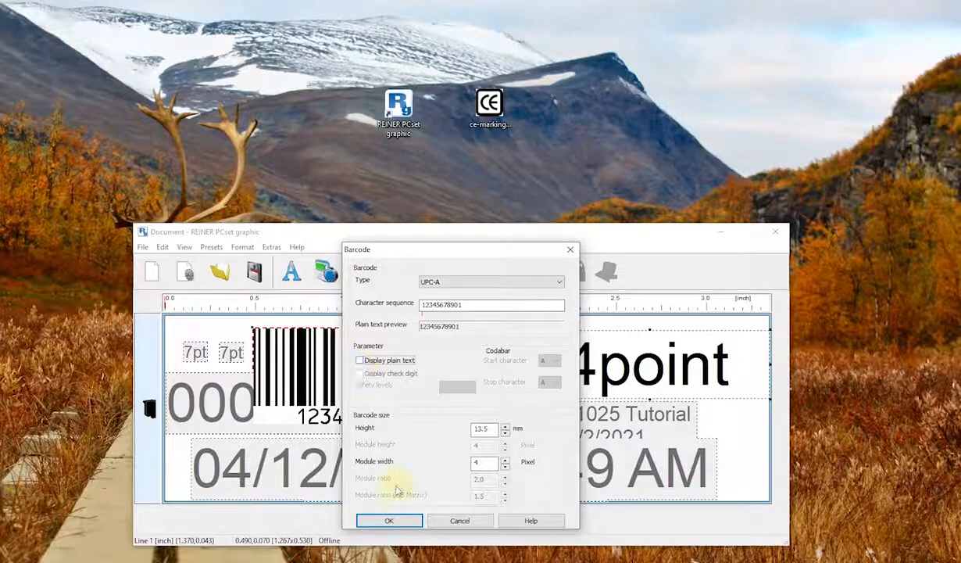
{"action": "left_click", "coordinate": [405, 522]}
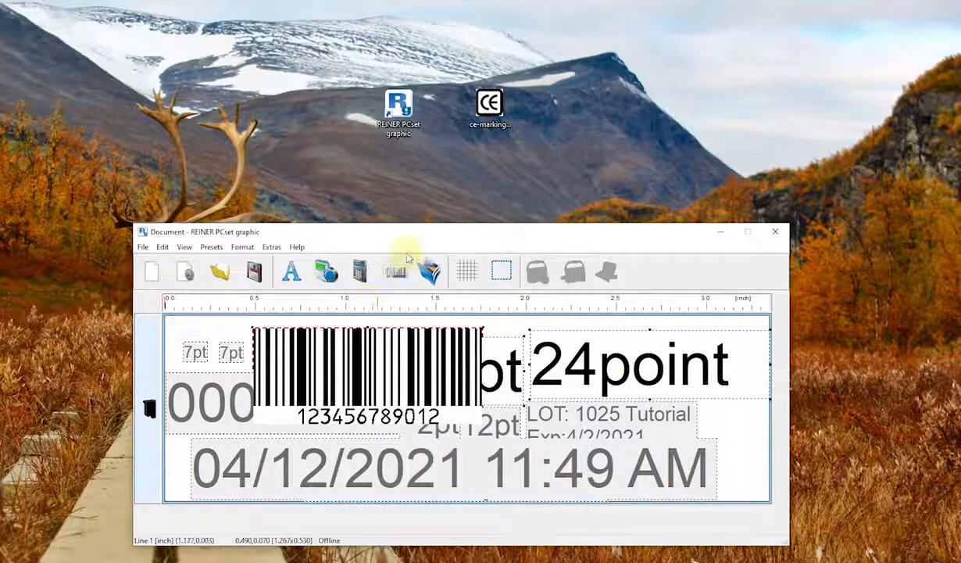
{"action": "left_click", "coordinate": [359, 403]}
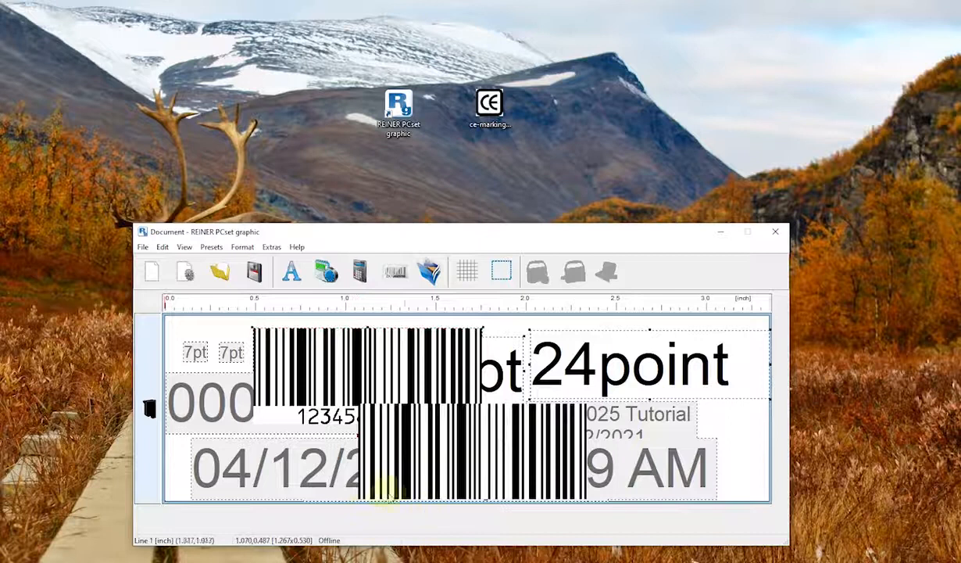
{"action": "left_click", "coordinate": [490, 439]}
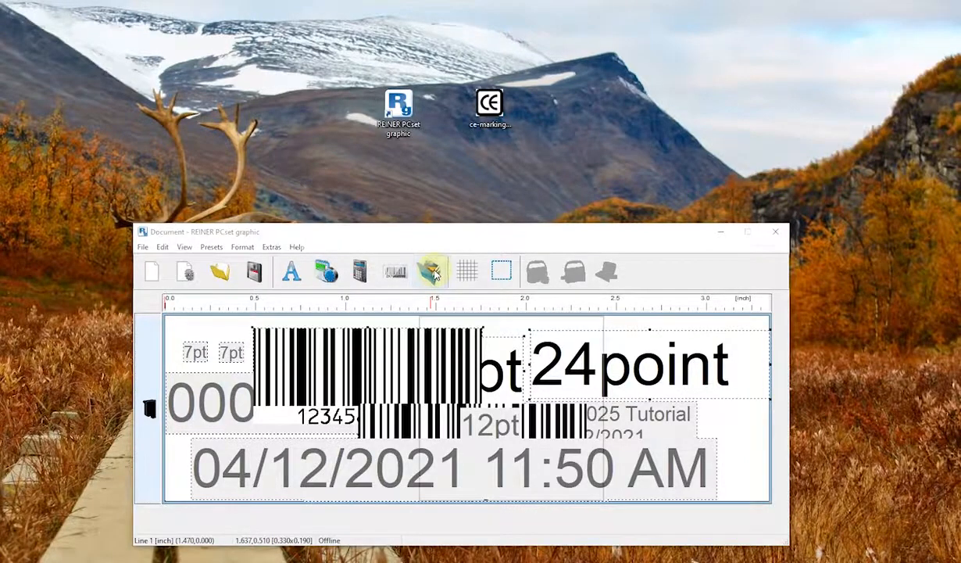
- Insert the ce-marking-certification-500x500 graphic from the Desktop and move it over the first barcode, about 0.46 inch from the left edge
{"action": "left_click", "coordinate": [432, 270]}
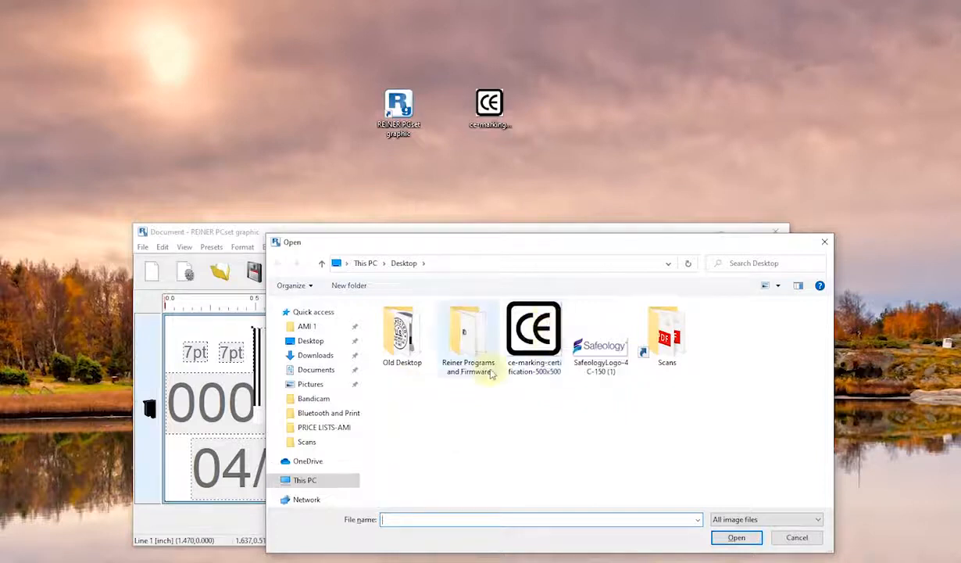
{"action": "left_click", "coordinate": [545, 342]}
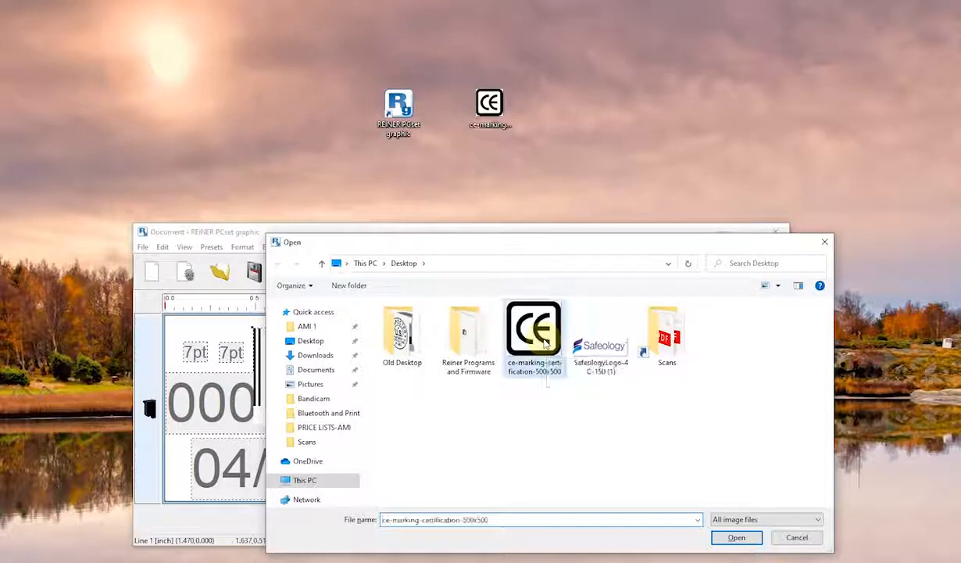
{"action": "left_click", "coordinate": [736, 538]}
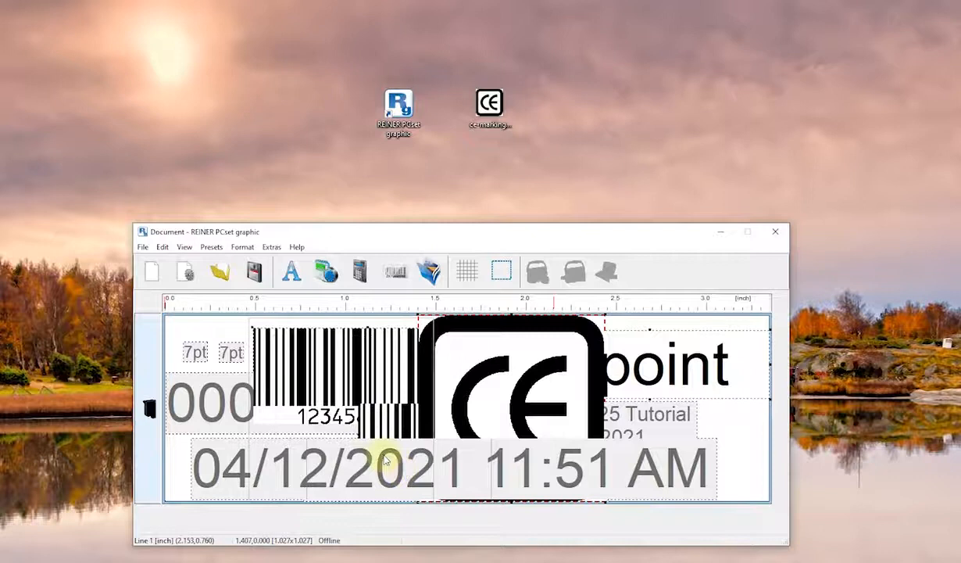
{"action": "left_click_drag", "start_coordinate": [552, 453], "coordinate": [378, 495]}
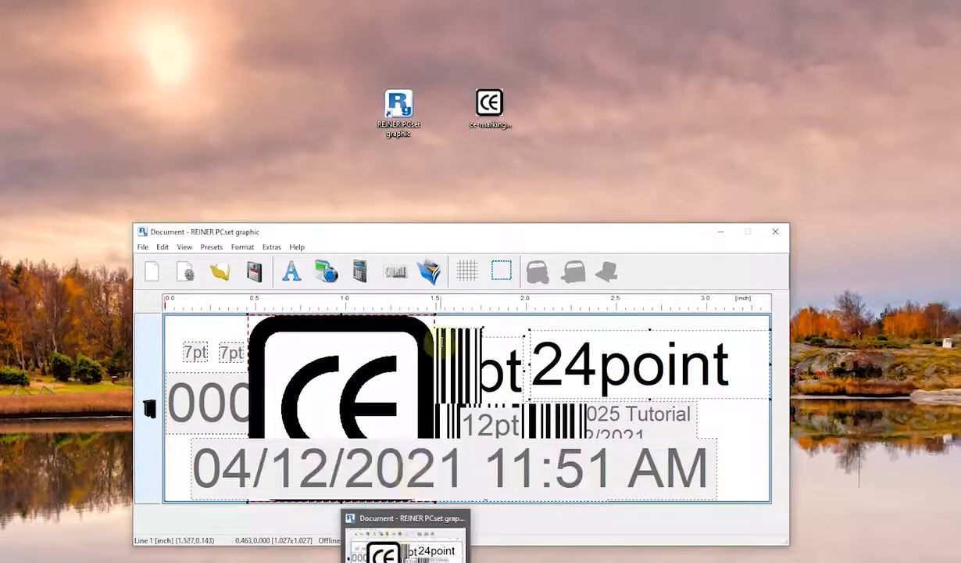
- Shrink the CE graphic to about 0.59 x 0.52 inch and move it over the LOT text below 24point
{"action": "left_click", "coordinate": [407, 384]}
{"action": "left_click", "coordinate": [410, 475]}
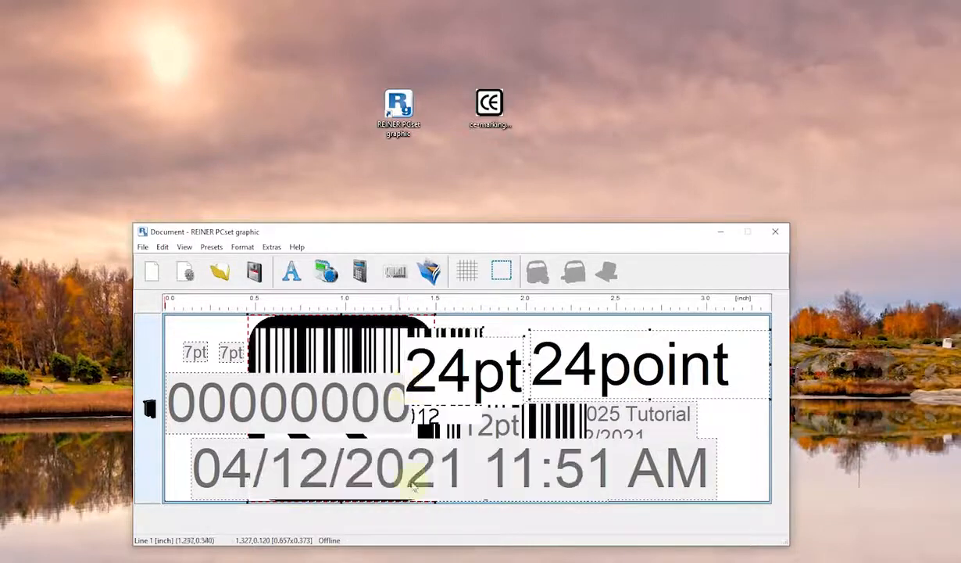
{"action": "left_click", "coordinate": [286, 339]}
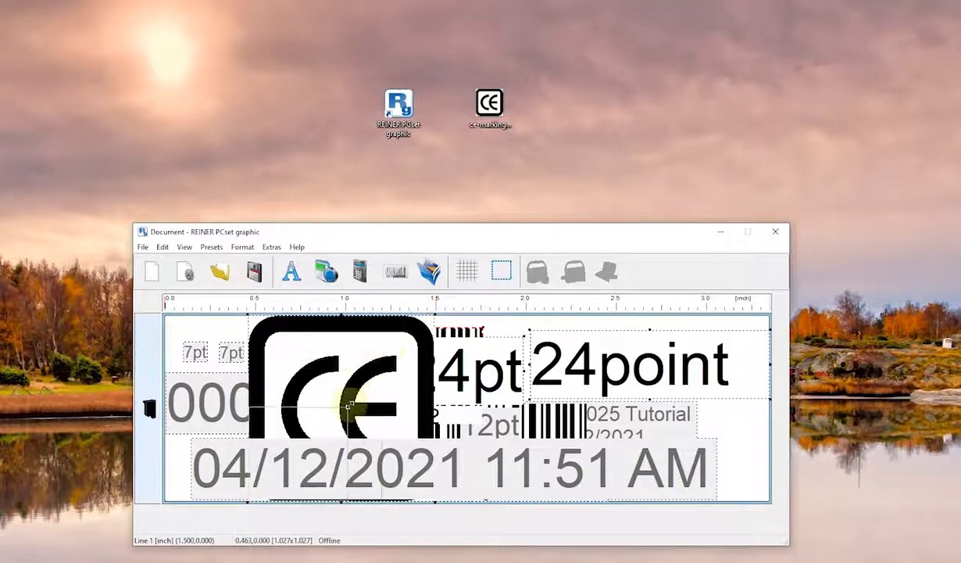
{"action": "left_click_drag", "start_coordinate": [353, 407], "coordinate": [355, 408]}
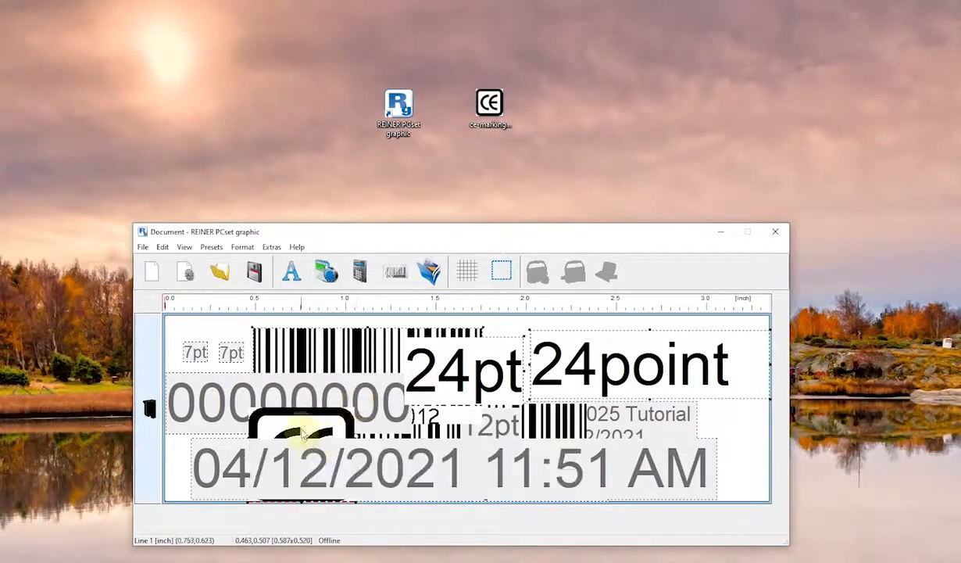
{"action": "left_click_drag", "start_coordinate": [300, 429], "coordinate": [607, 387]}
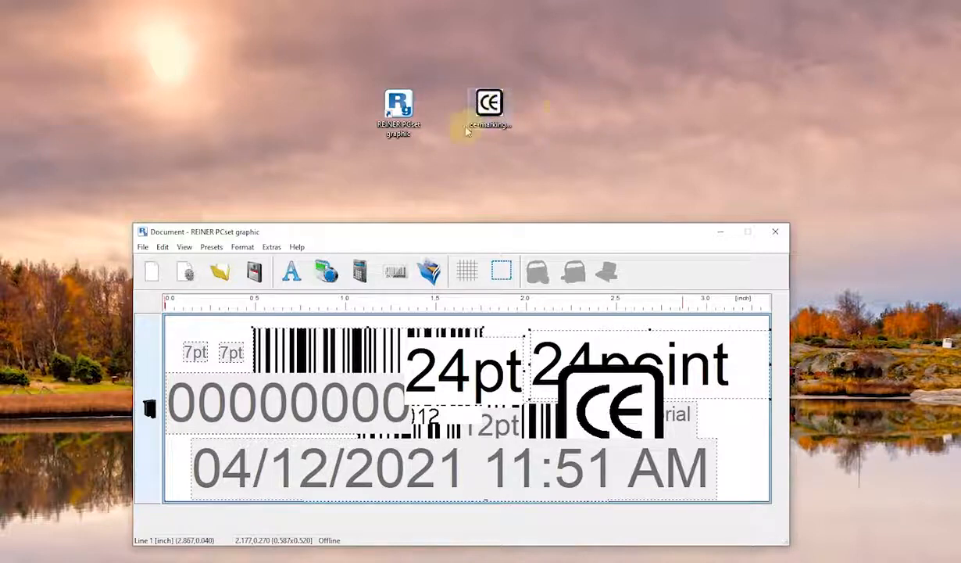
- Add a second CE graphic directly from the desktop file at the left end of the print area and delete it again
{"action": "left_click_drag", "start_coordinate": [500, 100], "coordinate": [224, 371]}
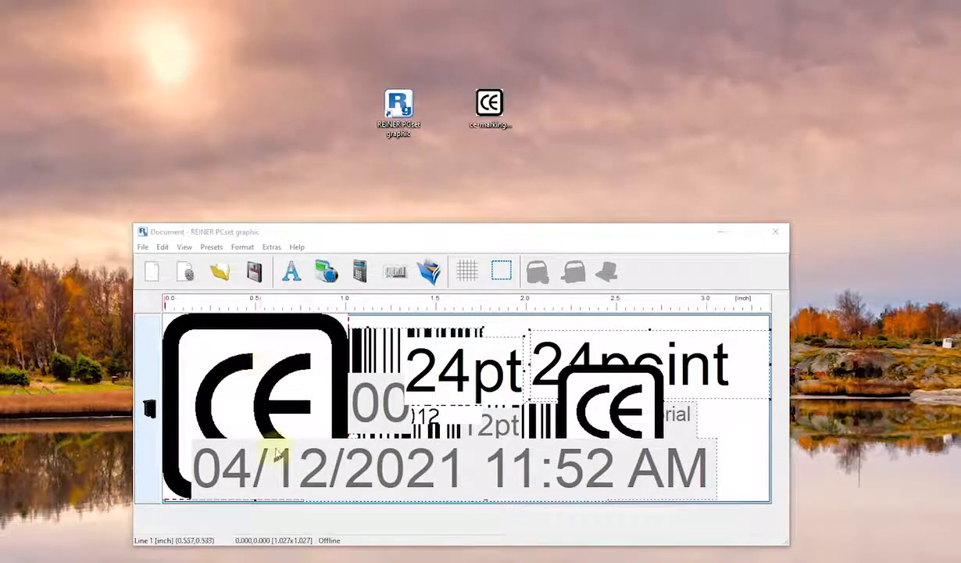
{"action": "right_click", "coordinate": [258, 468]}
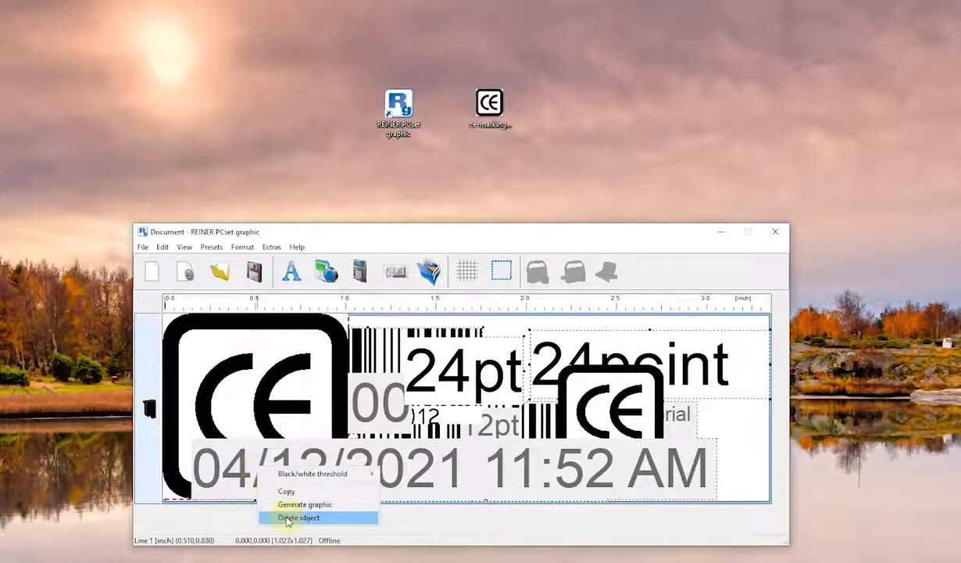
{"action": "left_click", "coordinate": [287, 518]}
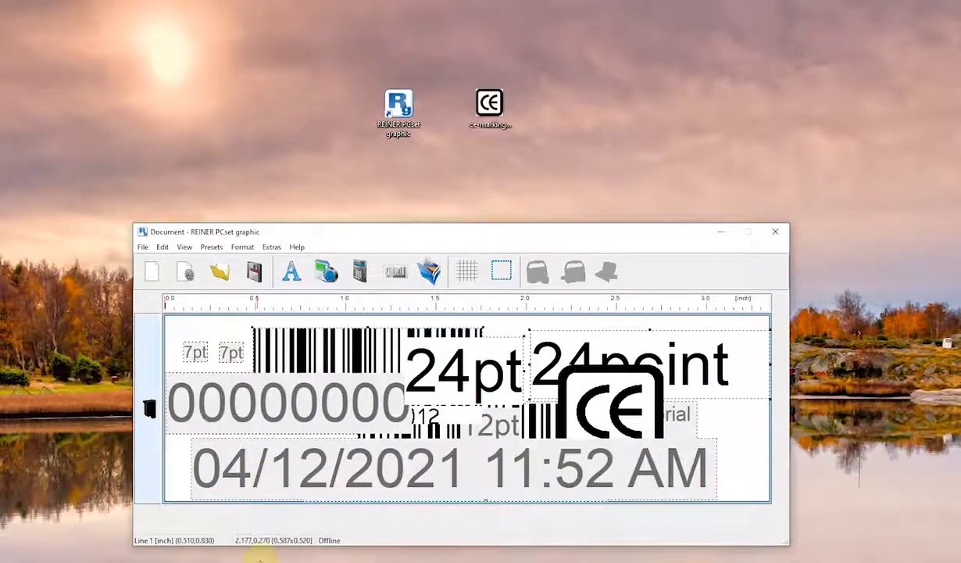
- Delete the numbering machine object and the date/time object from the layout
{"action": "right_click", "coordinate": [243, 394]}
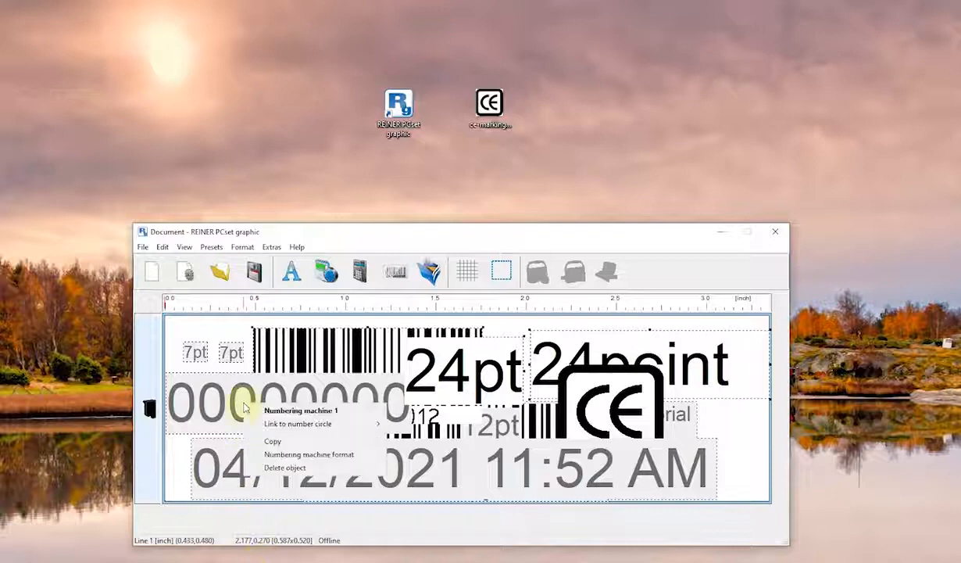
{"action": "left_click", "coordinate": [265, 467]}
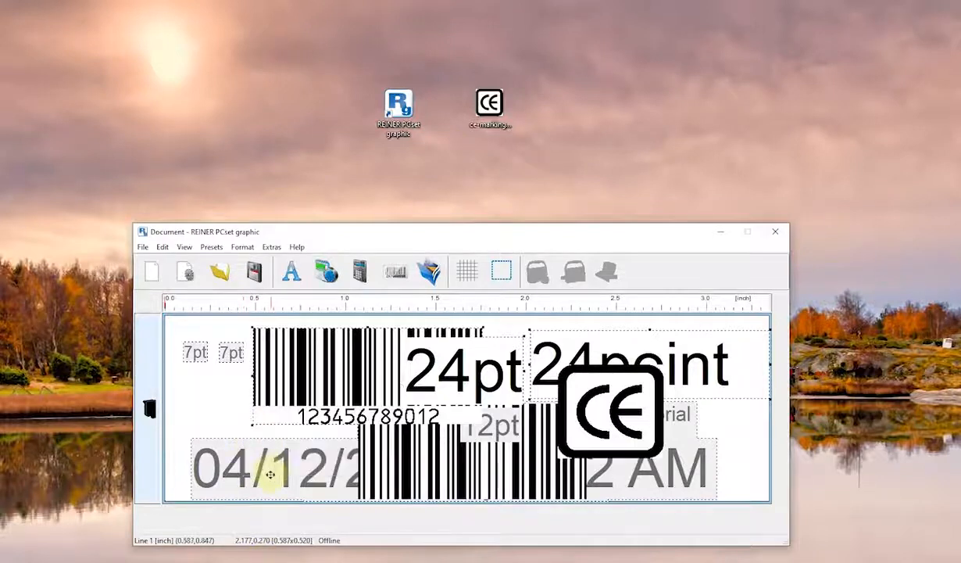
{"action": "right_click", "coordinate": [321, 475]}
{"action": "left_click", "coordinate": [344, 519]}
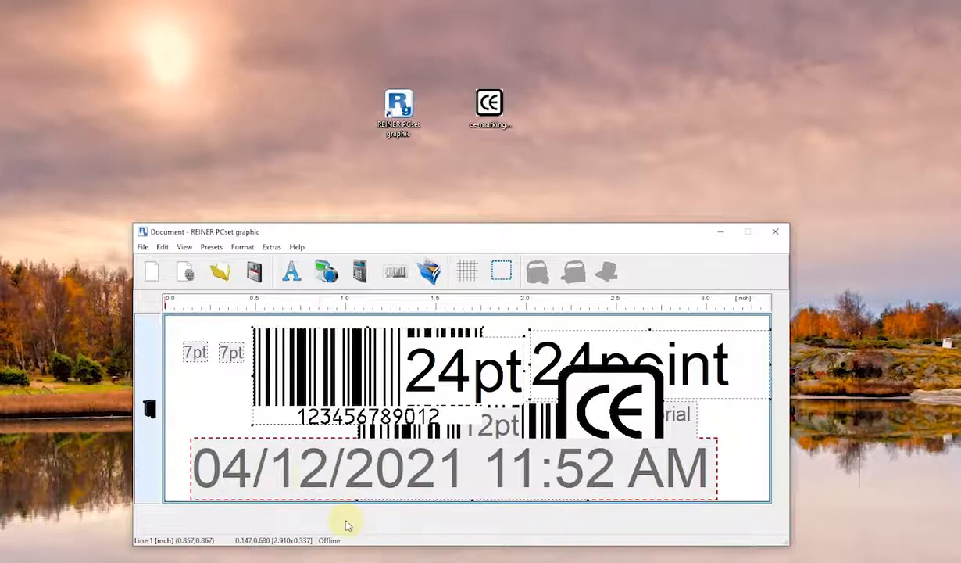
{"action": "right_click", "coordinate": [312, 478]}
{"action": "left_click", "coordinate": [351, 511]}
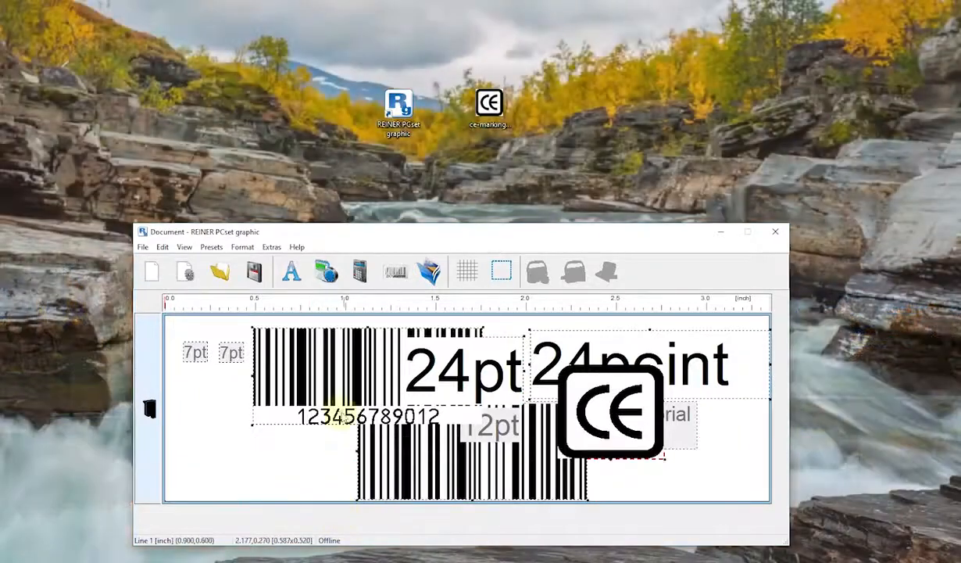
- Delete the barcode without plain text and move the remaining UPC-A barcode to the lower-left corner of the print area
{"action": "right_click", "coordinate": [442, 461]}
{"action": "left_click", "coordinate": [390, 482]}
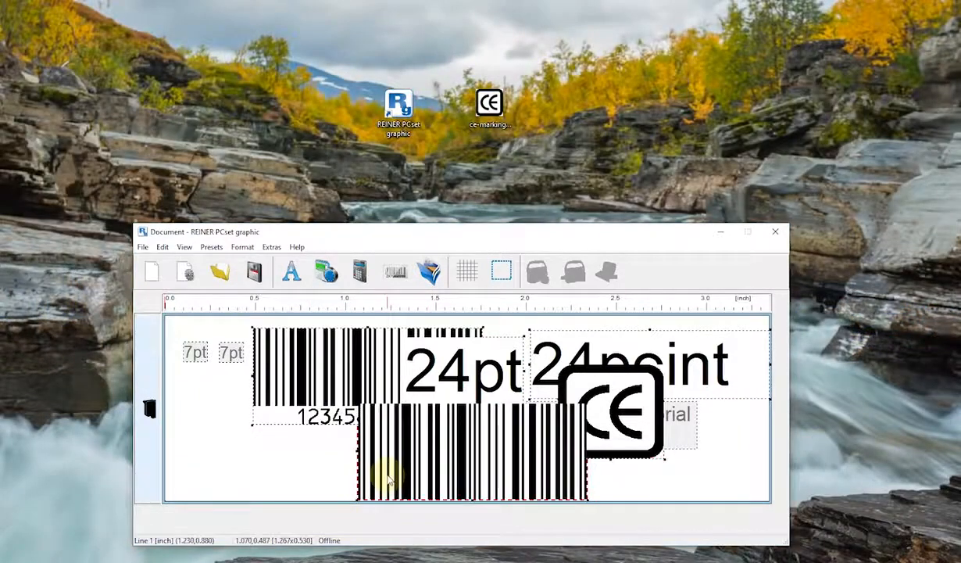
{"action": "right_click", "coordinate": [389, 477]}
{"action": "left_click", "coordinate": [429, 522]}
{"action": "left_click", "coordinate": [339, 361]}
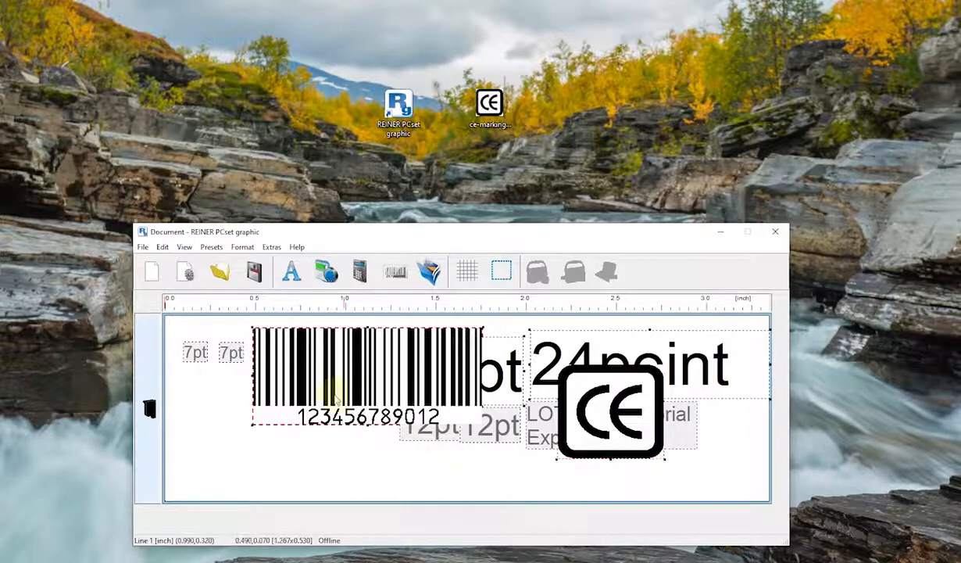
{"action": "left_click_drag", "start_coordinate": [263, 464], "coordinate": [263, 465]}
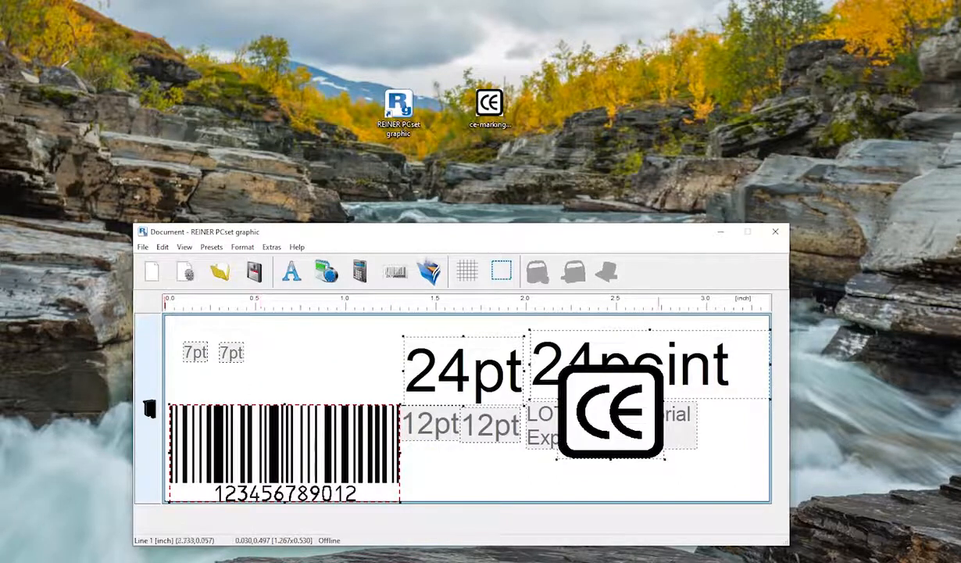
- Move the 24pt text above the barcode, beside the 7pt texts, and place the first 12pt text immediately right of it
{"action": "left_click", "coordinate": [445, 387]}
{"action": "left_click_drag", "start_coordinate": [445, 386], "coordinate": [301, 380]}
{"action": "left_click_drag", "start_coordinate": [442, 447], "coordinate": [430, 374]}
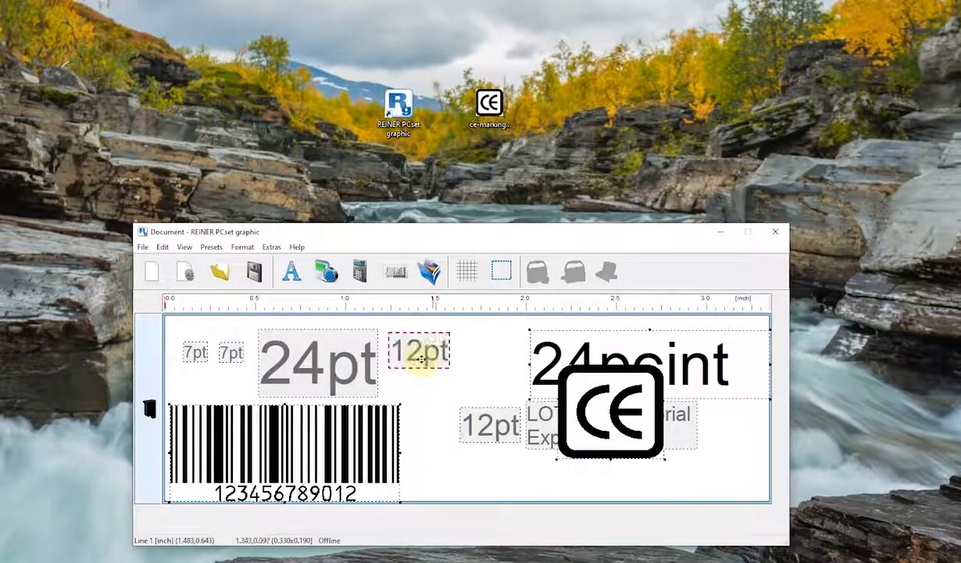
- Place the second 12pt text directly beneath the first 12pt text and delete the large 24point object
{"action": "left_click_drag", "start_coordinate": [479, 426], "coordinate": [409, 389]}
{"action": "left_click", "coordinate": [573, 358]}
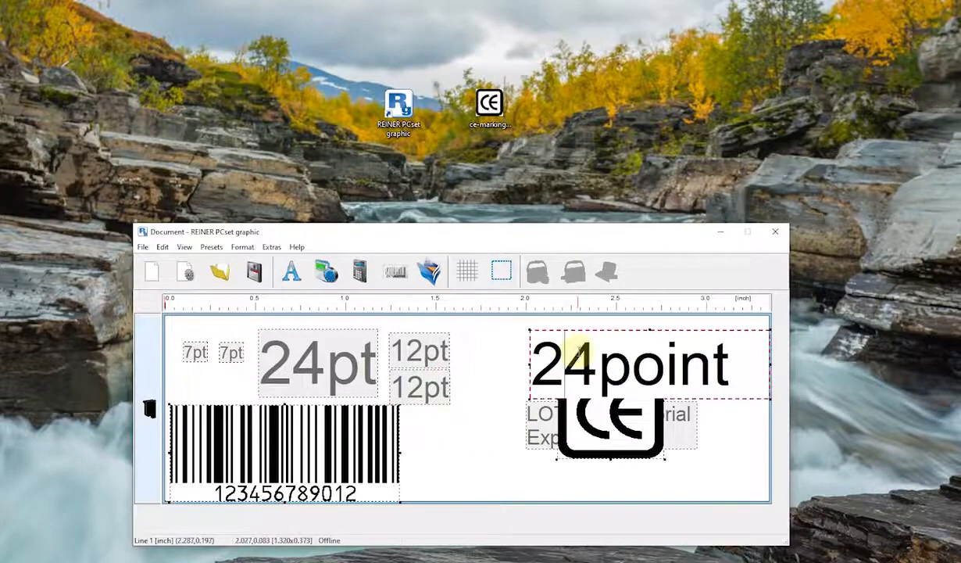
{"action": "right_click", "coordinate": [575, 361]}
{"action": "left_click", "coordinate": [616, 474]}
{"action": "left_click", "coordinate": [615, 392]}
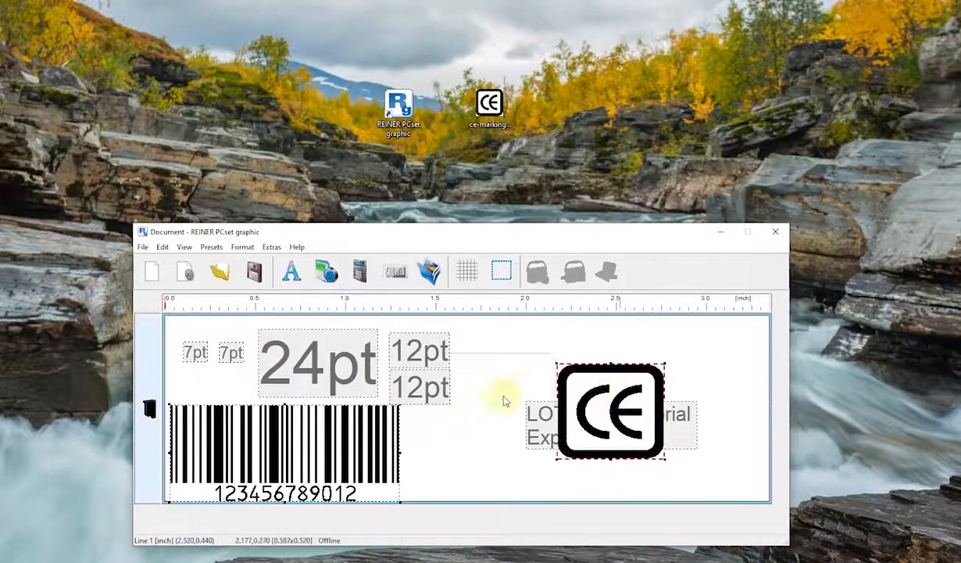
- Move the CE graphic beside the stacked 12pt texts and place the LOT/Exp text beneath it, next to the barcode
{"action": "left_click_drag", "start_coordinate": [571, 391], "coordinate": [479, 354]}
{"action": "left_click", "coordinate": [584, 410]}
{"action": "mouse_move", "coordinate": [500, 450]}
{"action": "left_mouse_down"}
{"action": "mouse_move", "coordinate": [498, 441]}
{"action": "mouse_move", "coordinate": [489, 460]}
{"action": "left_mouse_up"}
{"action": "left_click", "coordinate": [522, 394]}
{"action": "left_click_drag", "start_coordinate": [523, 393], "coordinate": [527, 391]}
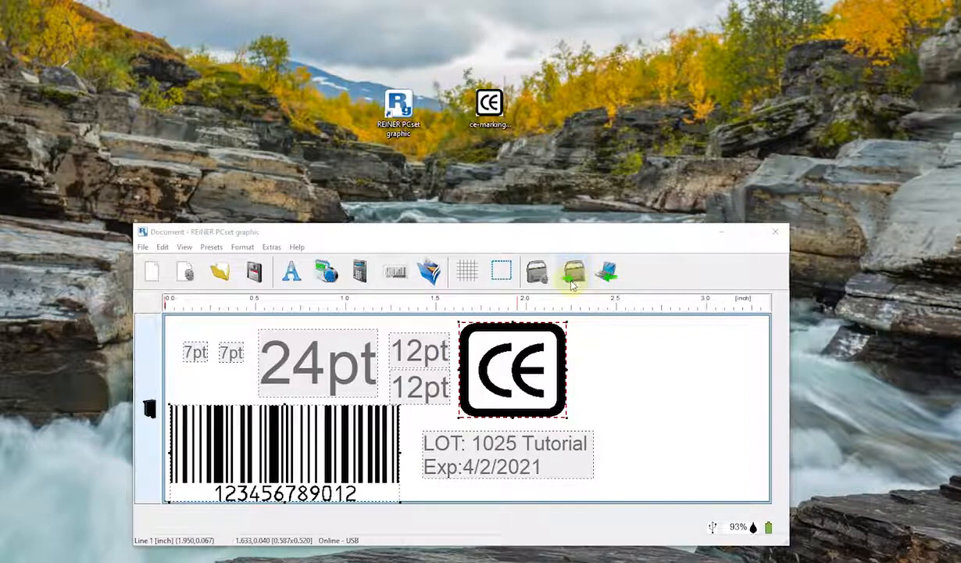
- Transfer the layout to the connected device as a new print image without replacing the existing Document
{"action": "left_click", "coordinate": [572, 283]}
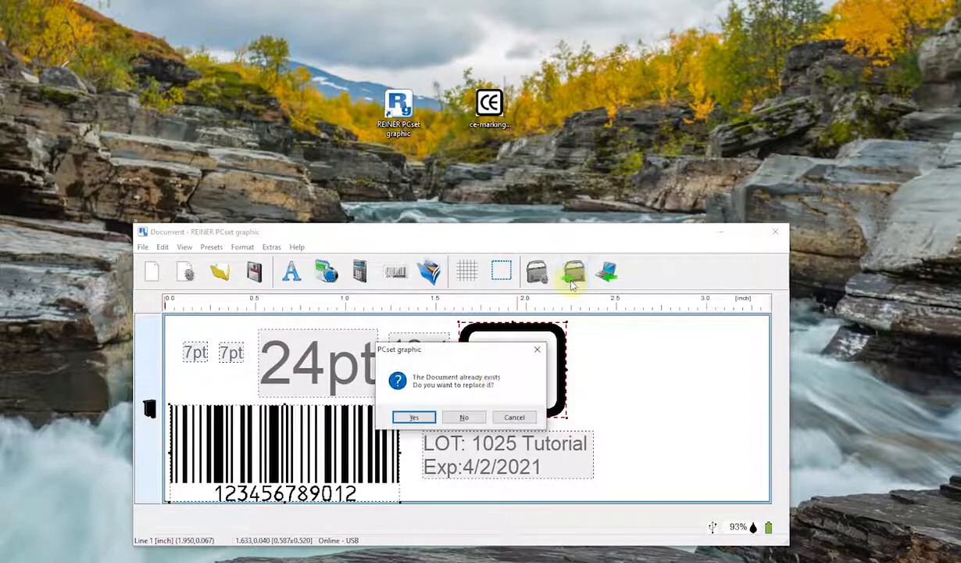
{"action": "left_click", "coordinate": [464, 416]}
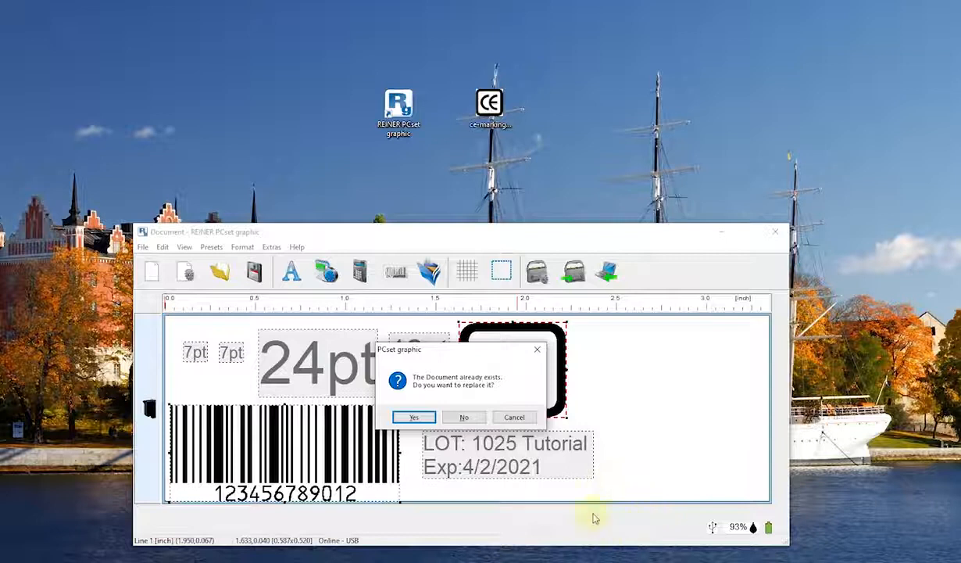
{"action": "left_click", "coordinate": [464, 418]}
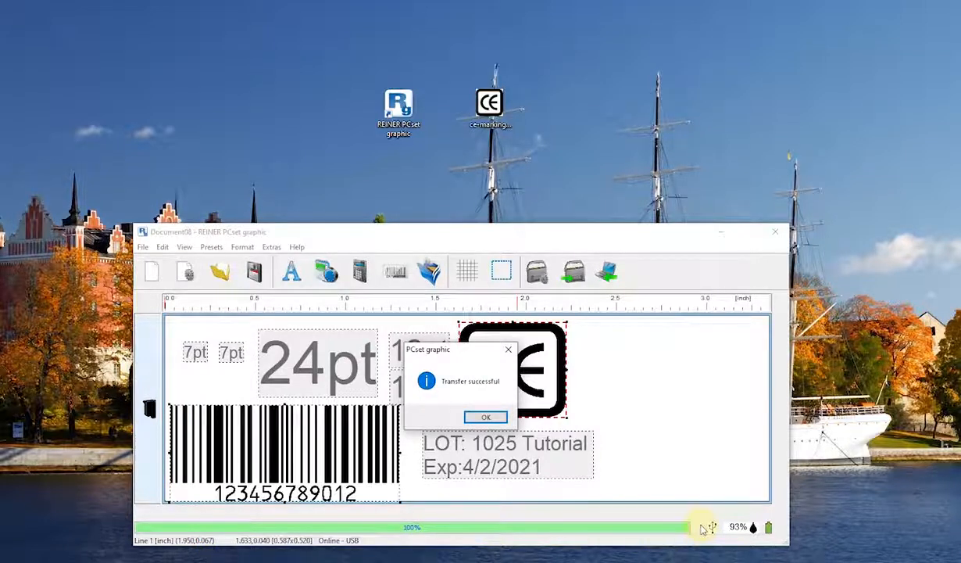
{"action": "left_click", "coordinate": [486, 418]}
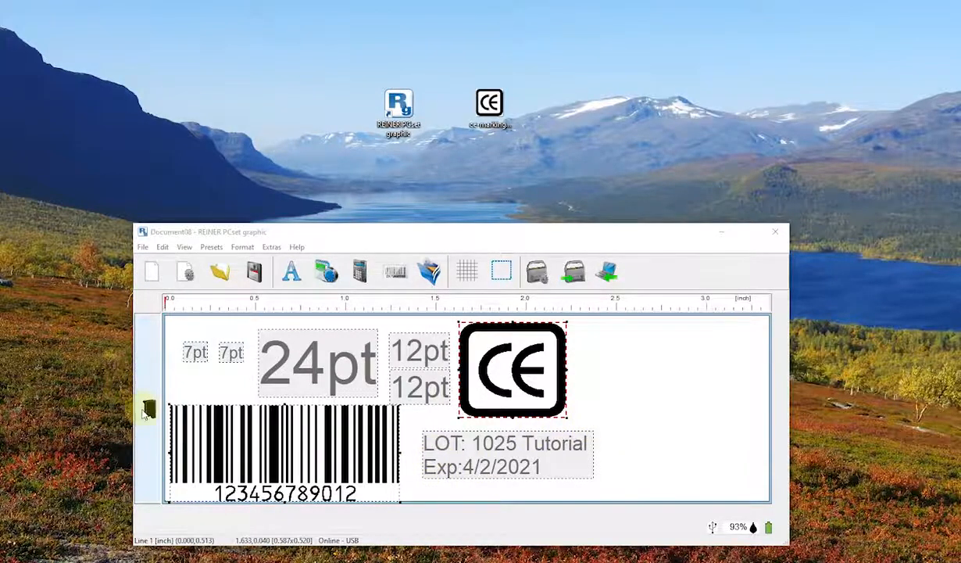
- Open the list of print images stored on the device and look through it to its end
{"action": "mouse_move", "coordinate": [150, 410]}
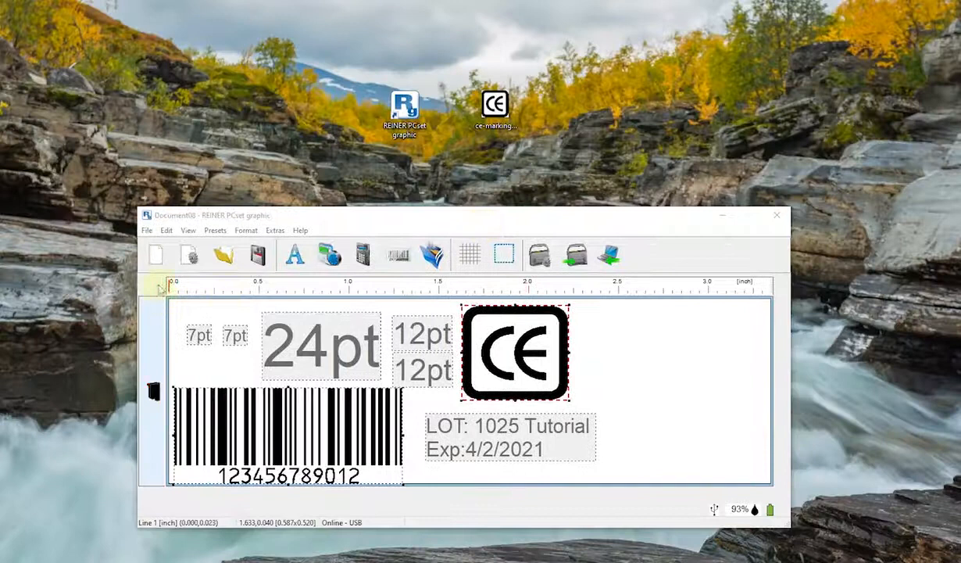
{"action": "left_click", "coordinate": [146, 231]}
{"action": "left_click", "coordinate": [186, 376]}
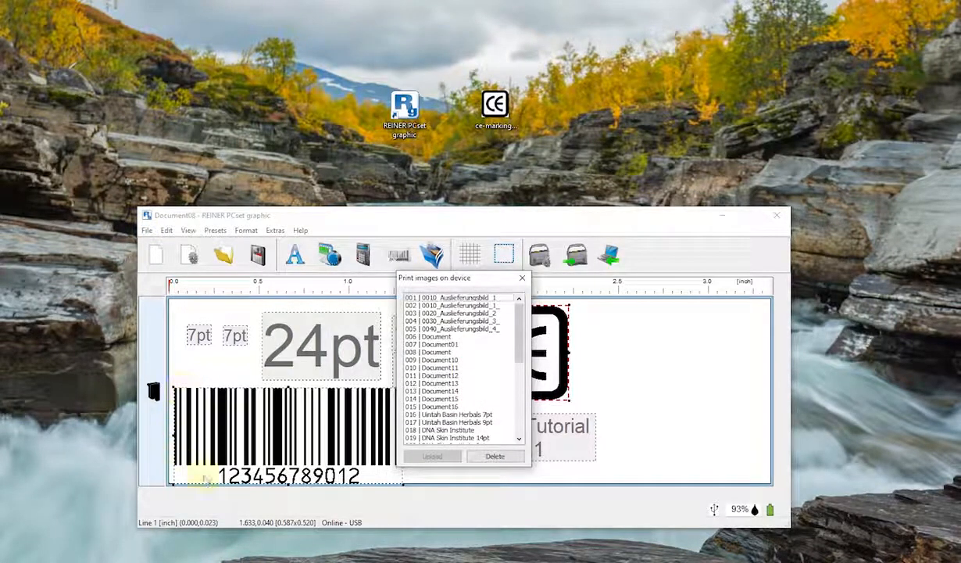
{"action": "scroll", "coordinate": [422, 390], "scroll_direction": "down", "scroll_amount": 8}
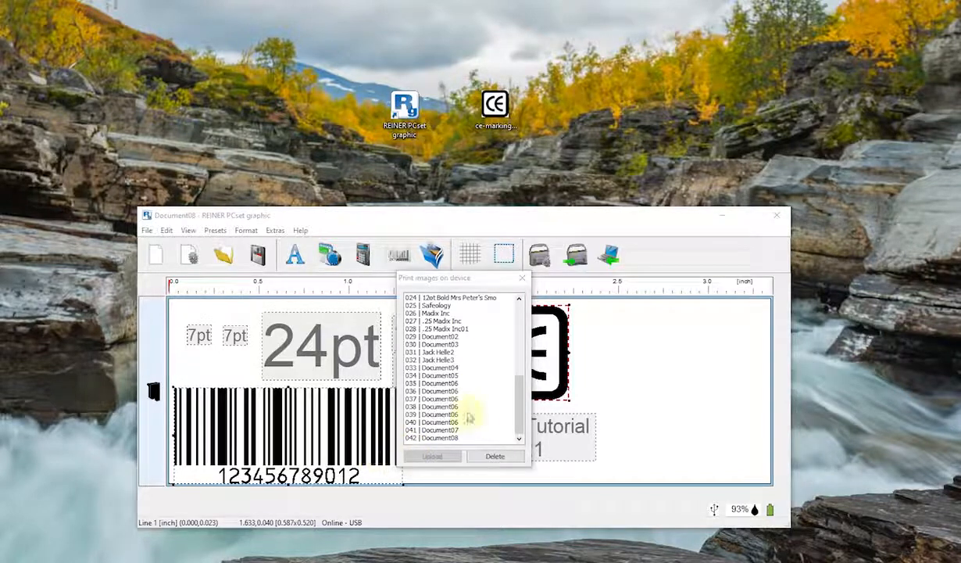
- Try out selecting several consecutive stored print images at once, starting from 037 Document06
{"action": "left_click", "coordinate": [447, 398]}
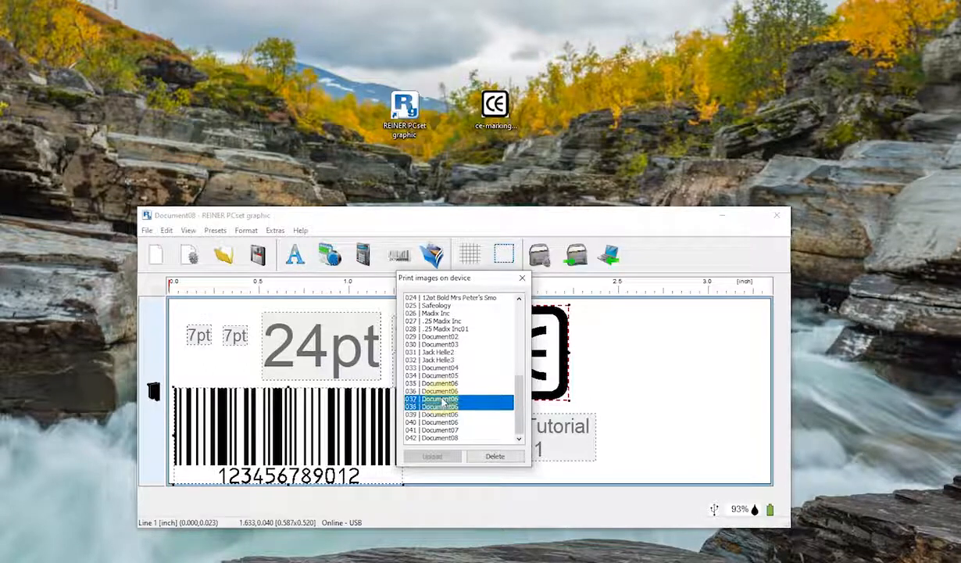
{"action": "key", "text": "shift+Down"}
{"action": "key", "text": "shift+Down"}
{"action": "key", "text": "shift+Down"}
{"action": "key", "text": "shift+Down"}
{"action": "key", "text": "shift+Down"}
{"action": "key", "text": "shift+Up"}
{"action": "key", "text": "shift+Up"}
{"action": "key", "text": "shift+Up"}
{"action": "key", "text": "shift+Up"}
{"action": "key", "text": "shift+Up"}
{"action": "key", "text": "shift+Up"}
{"action": "key", "text": "shift+Up"}
{"action": "key", "text": "shift+Up"}
{"action": "key", "text": "shift+Up"}
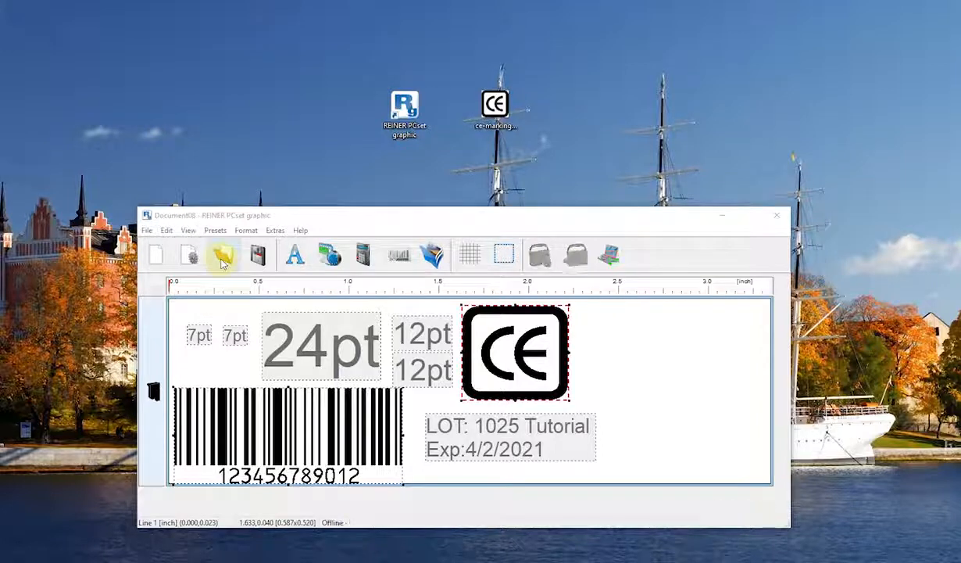
- Switch the layout to the jetStamp graphic 970 and reposition the program window higher on the desktop
{"action": "left_click", "coordinate": [189, 229]}
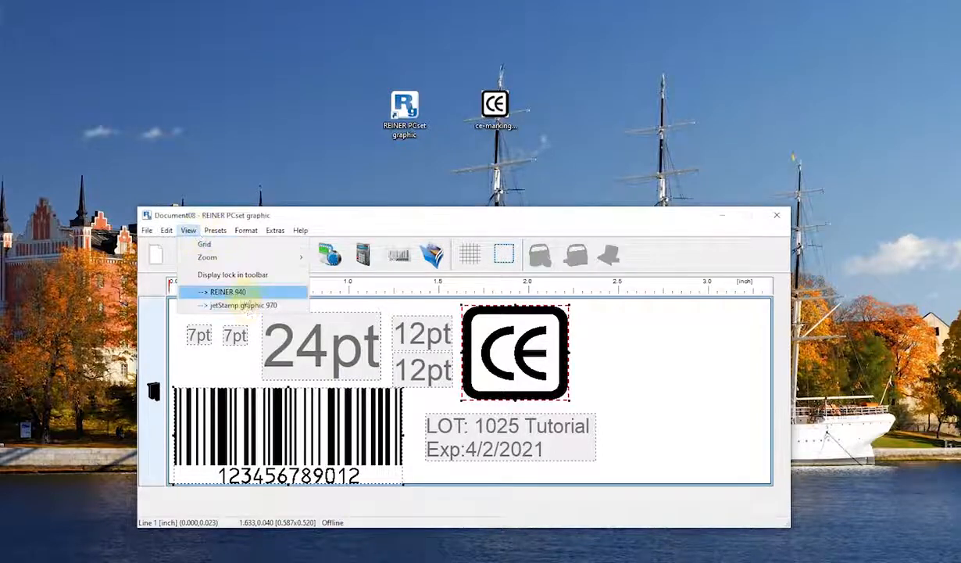
{"action": "left_click", "coordinate": [245, 306]}
{"action": "left_click_drag", "start_coordinate": [435, 217], "coordinate": [512, 56]}
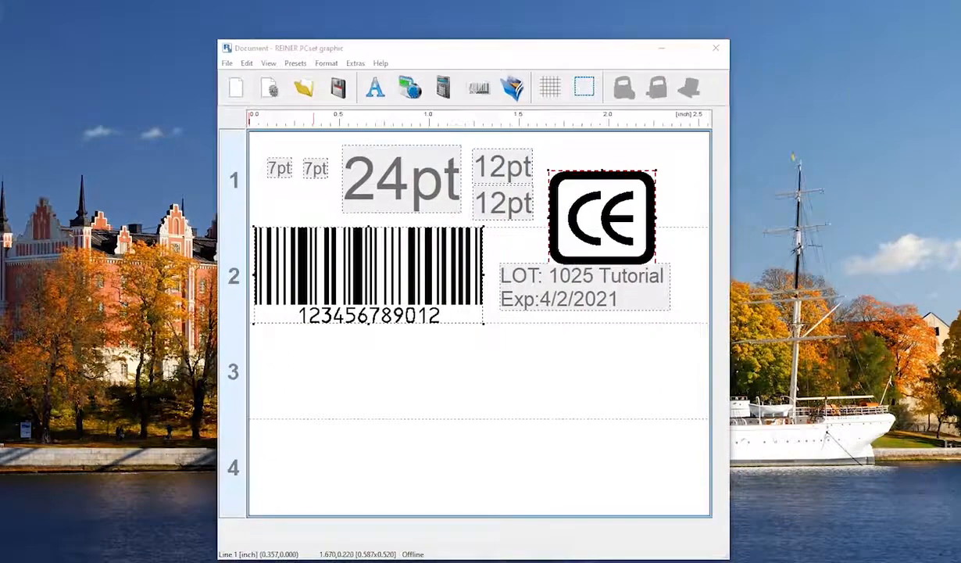
- Fit the objects into separate print lines: the CE graphic in line 3, a smaller barcode with the LOT/Exp text beside it in line 2
{"action": "left_click", "coordinate": [236, 180]}
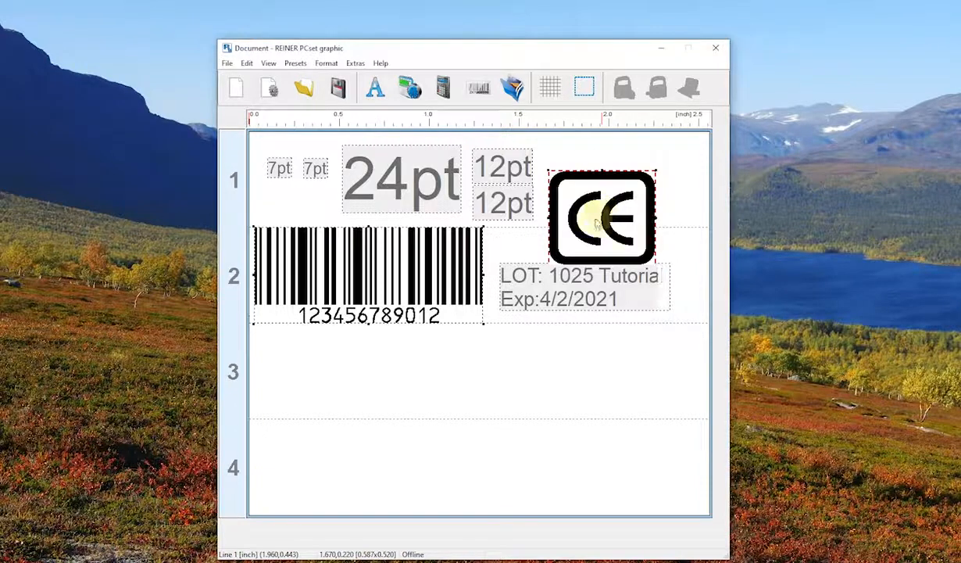
{"action": "left_click", "coordinate": [309, 372]}
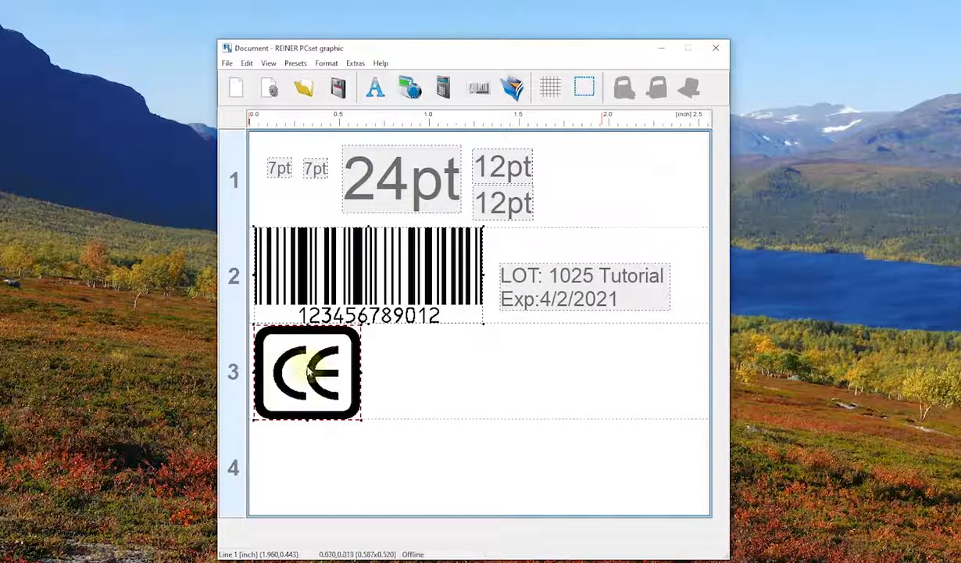
{"action": "left_click_drag", "start_coordinate": [483, 323], "coordinate": [398, 296]}
{"action": "left_click_drag", "start_coordinate": [552, 298], "coordinate": [503, 289]}
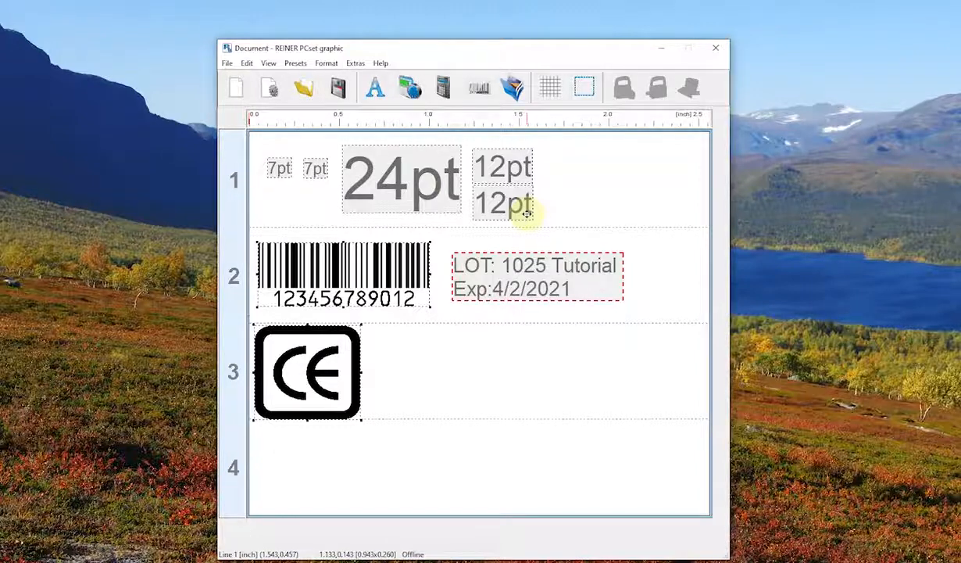
- Transfer the four-line layout to the connected jetStamp graphic 970, replacing its present print data
{"action": "mouse_move", "coordinate": [232, 188]}
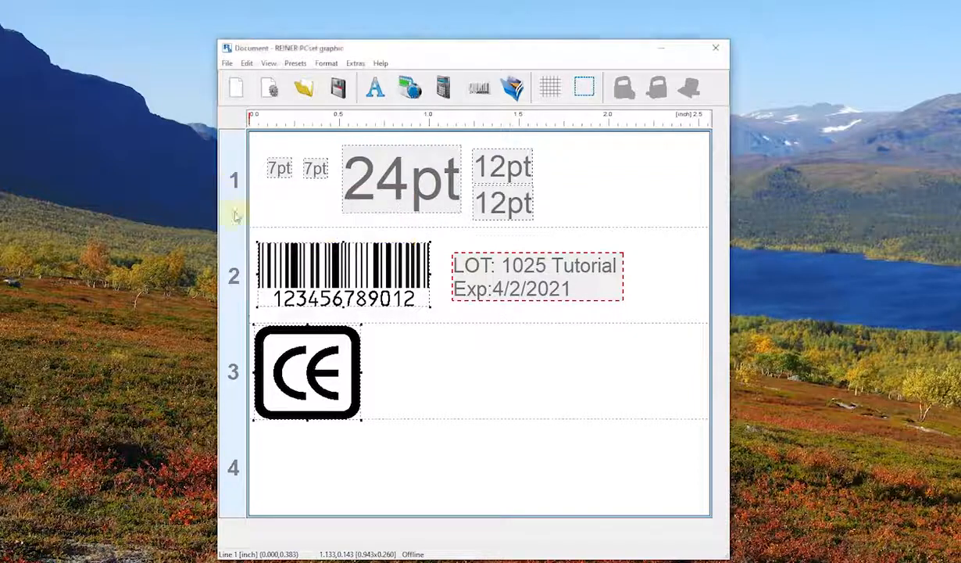
{"action": "mouse_move", "coordinate": [231, 286]}
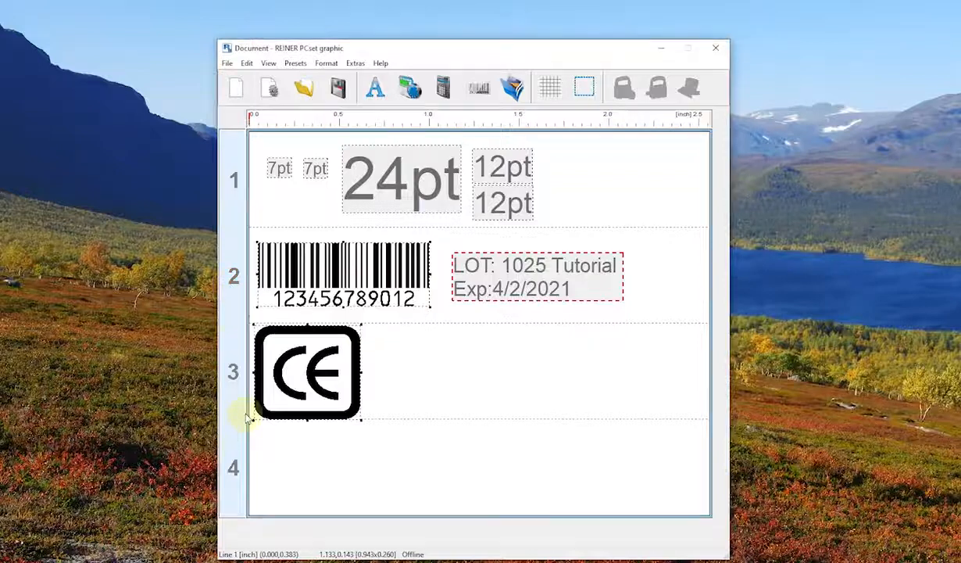
{"action": "mouse_move", "coordinate": [234, 380]}
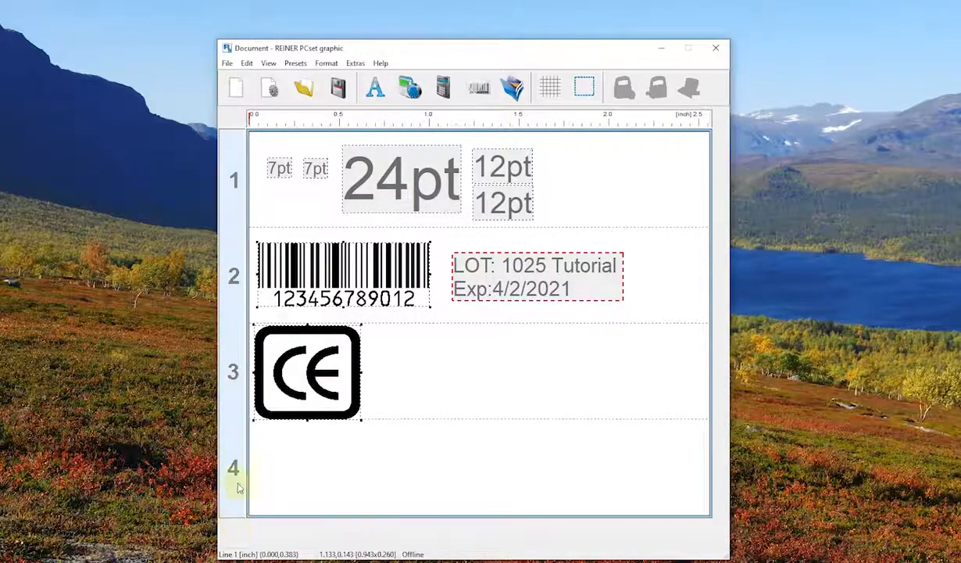
{"action": "mouse_move", "coordinate": [233, 474]}
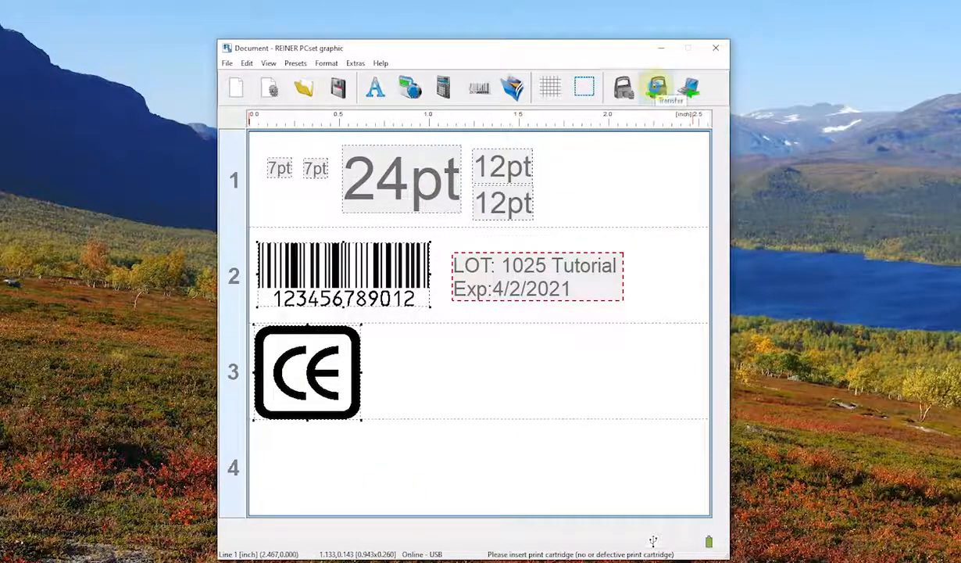
{"action": "left_click", "coordinate": [657, 89]}
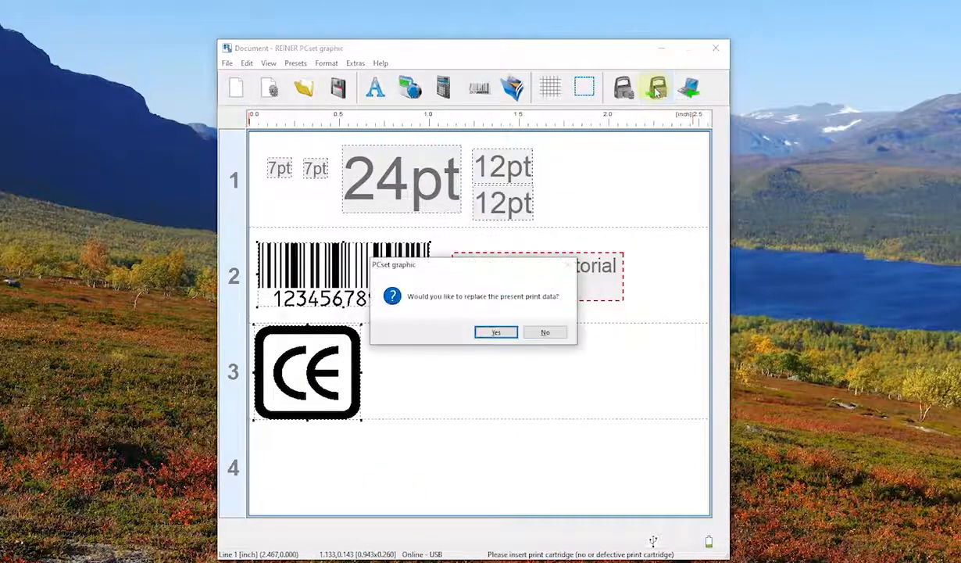
{"action": "left_click", "coordinate": [483, 334]}
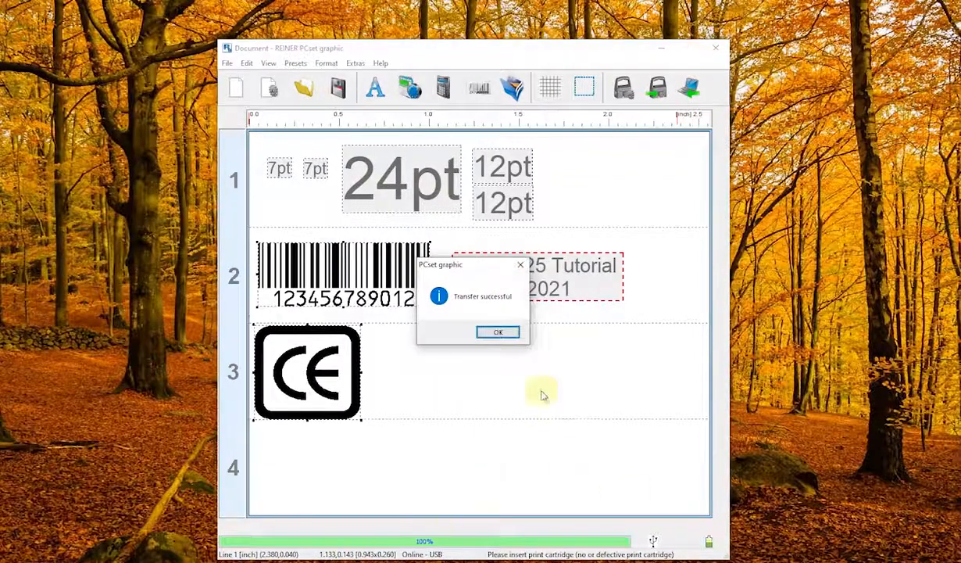
{"action": "left_click", "coordinate": [498, 333]}
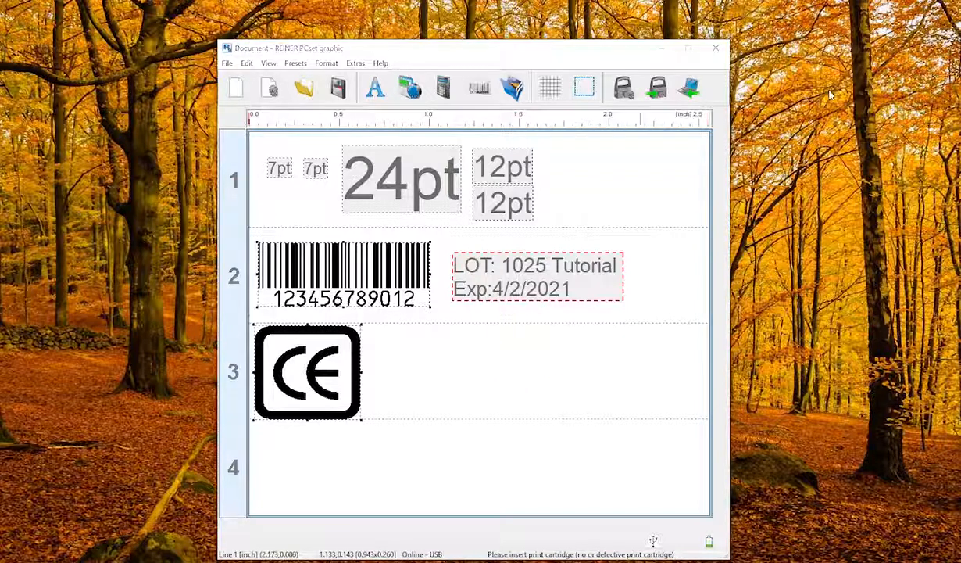
- Open the jetStamp graphic 970 help and look over its start page
{"action": "left_click", "coordinate": [381, 66]}
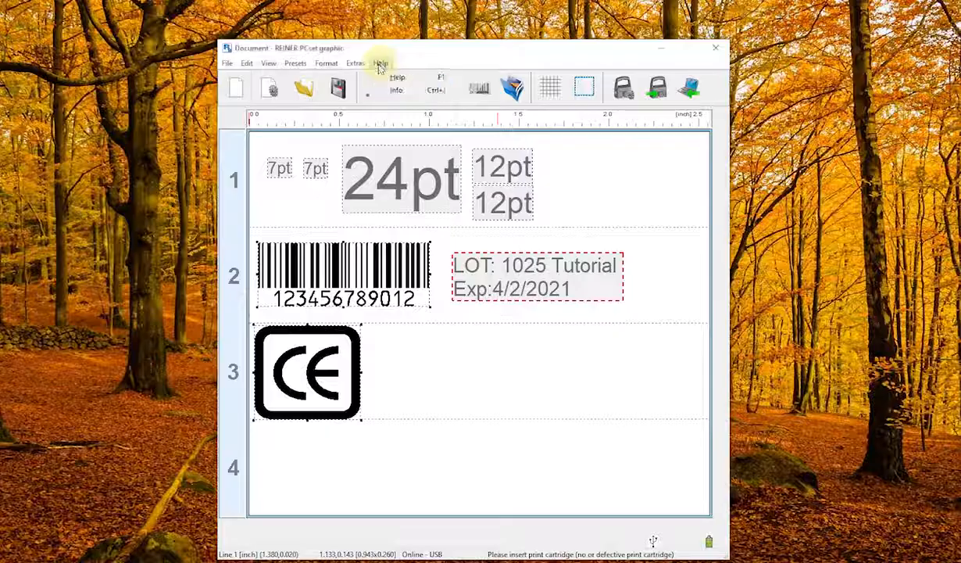
{"action": "left_click", "coordinate": [383, 77]}
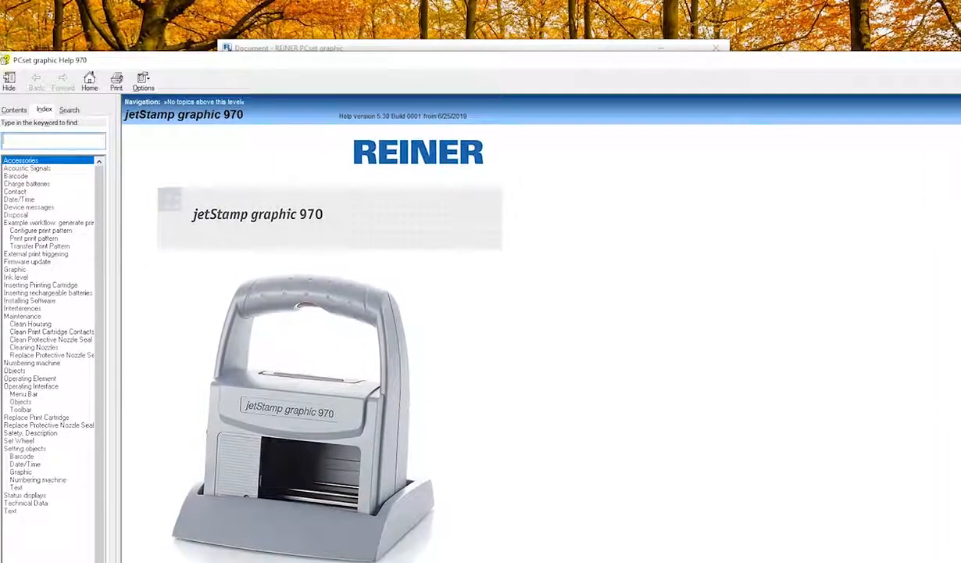
{"action": "left_click_drag", "start_coordinate": [211, 66], "coordinate": [317, 71]}
{"action": "scroll", "coordinate": [405, 266], "scroll_direction": "down", "scroll_amount": 5}
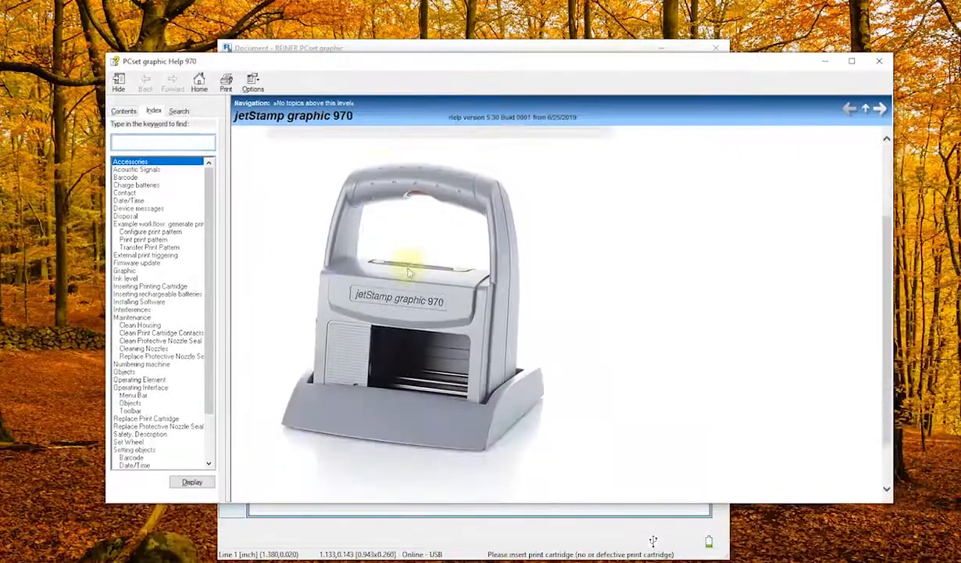
{"action": "scroll", "coordinate": [408, 268], "scroll_direction": "down", "scroll_amount": 2}
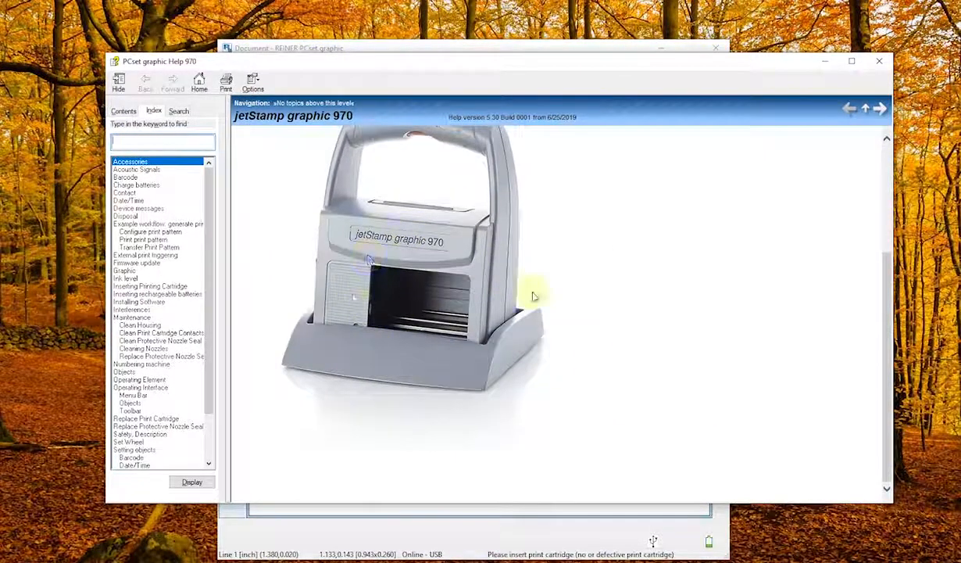
{"action": "scroll", "coordinate": [461, 320], "scroll_direction": "up", "scroll_amount": 3}
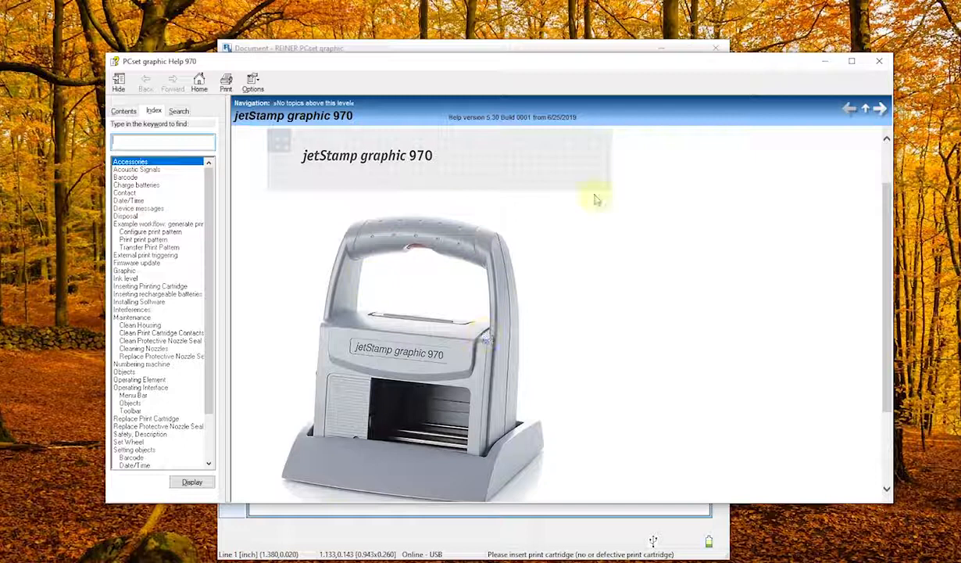
- Look through the help's search, index and contents views, and close the help
{"action": "left_click", "coordinate": [179, 112]}
{"action": "left_click", "coordinate": [153, 111]}
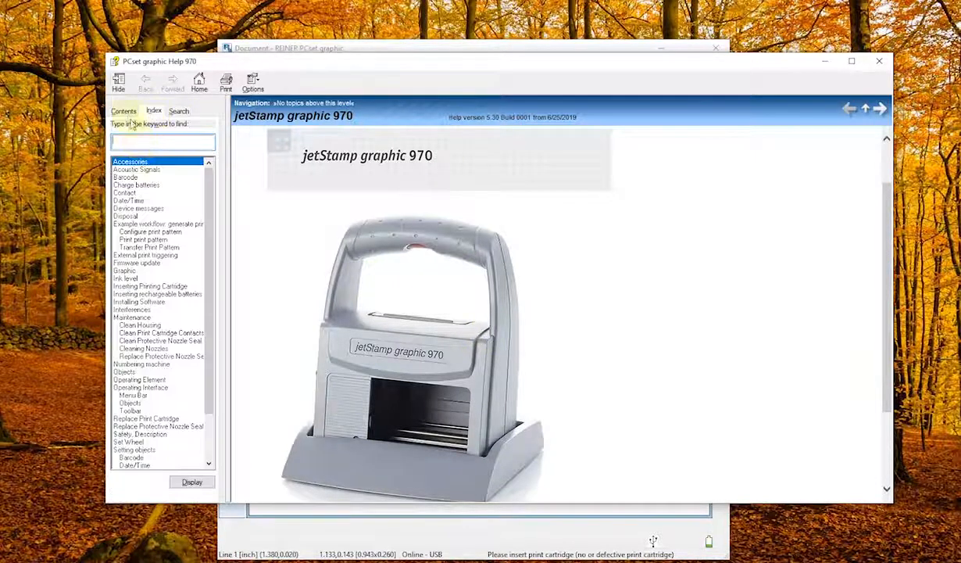
{"action": "left_click", "coordinate": [123, 111]}
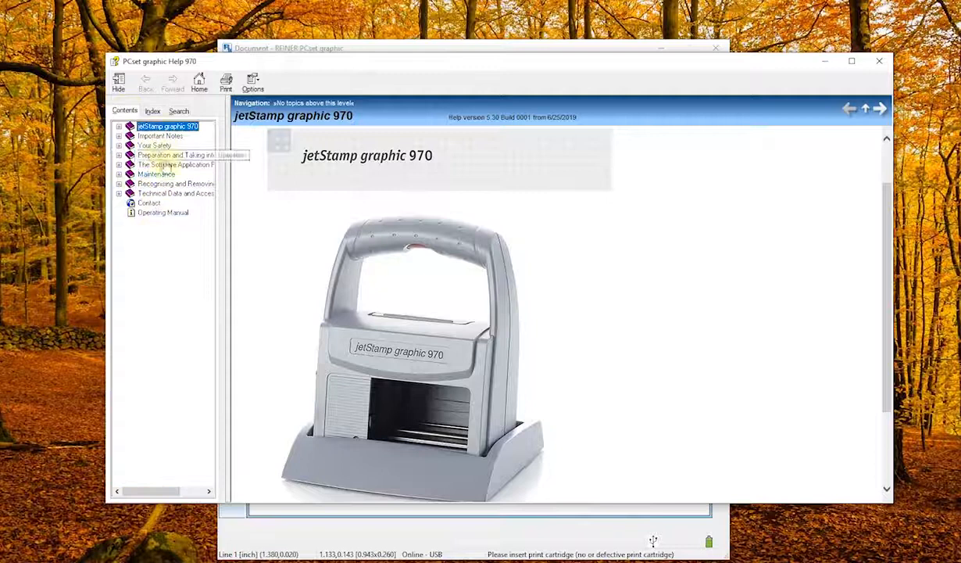
{"action": "left_click", "coordinate": [879, 60]}
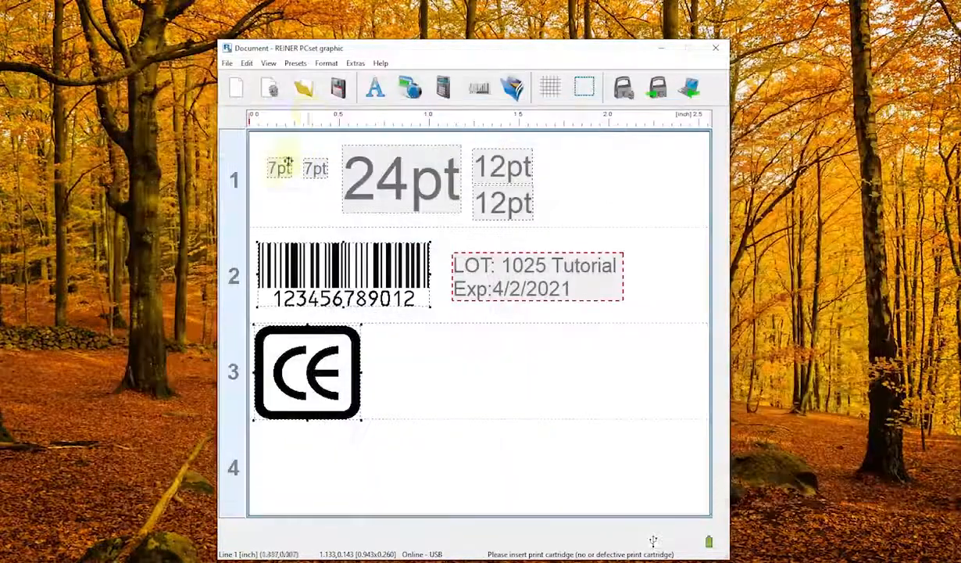
- Switch the layout back to the jetStamp 1025 and open the help for that device
{"action": "left_click", "coordinate": [268, 63]}
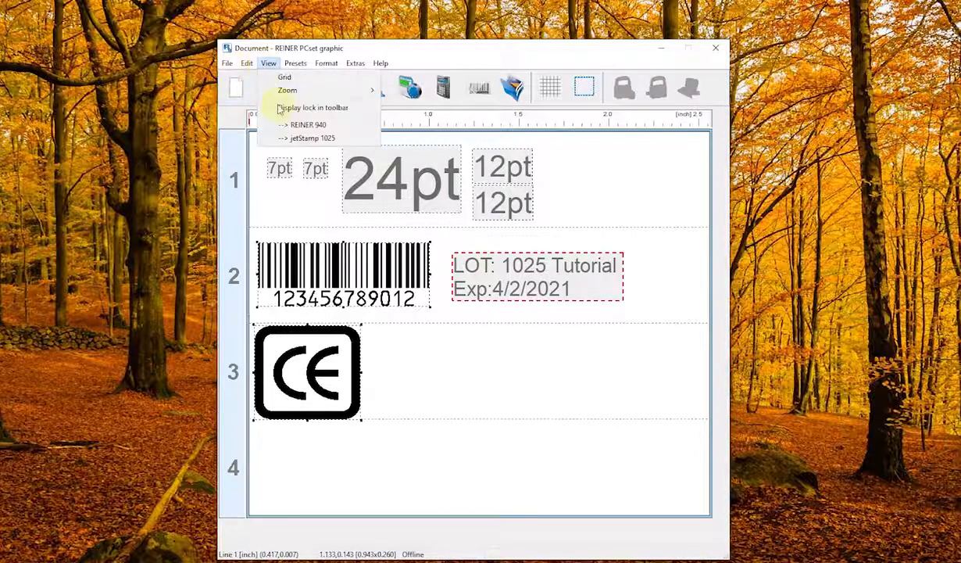
{"action": "left_click", "coordinate": [311, 137]}
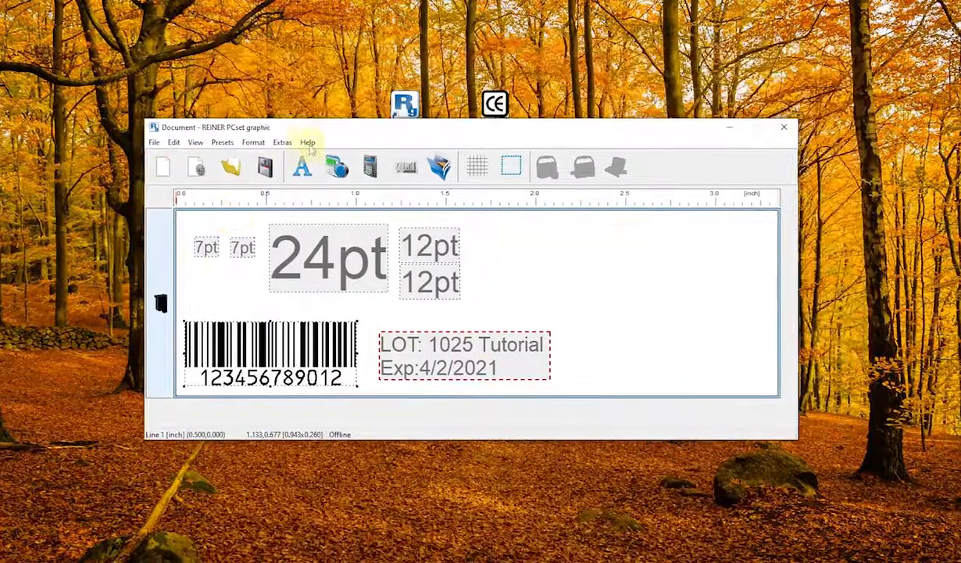
{"action": "left_click", "coordinate": [308, 142]}
{"action": "left_click", "coordinate": [328, 155]}
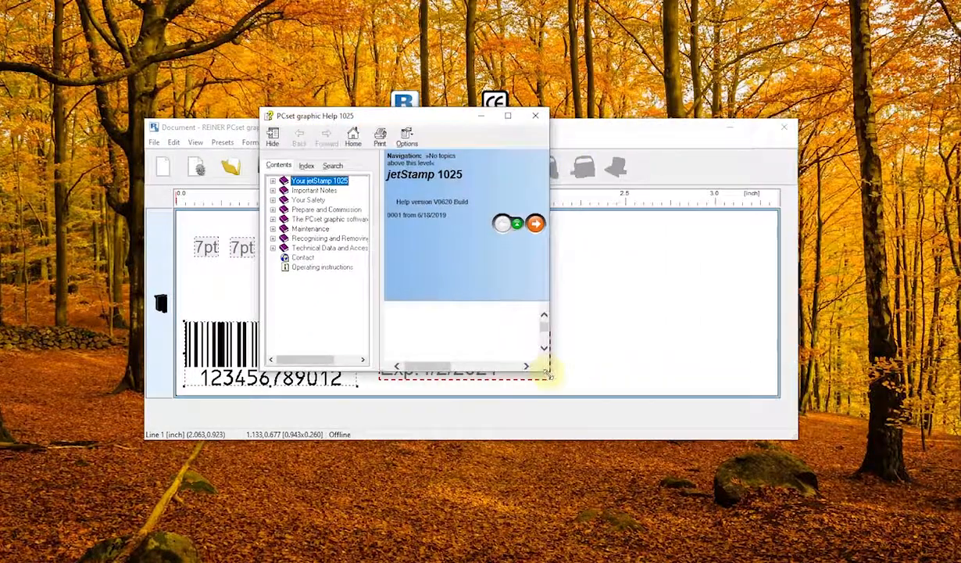
- Enlarge the jetStamp 1025 help window, look over its start page and close the help
{"action": "left_click_drag", "start_coordinate": [548, 373], "coordinate": [905, 532]}
{"action": "left_click_drag", "start_coordinate": [557, 122], "coordinate": [487, 84]}
{"action": "scroll", "coordinate": [478, 262], "scroll_direction": "down", "scroll_amount": 3}
{"action": "scroll", "coordinate": [483, 277], "scroll_direction": "up", "scroll_amount": 3}
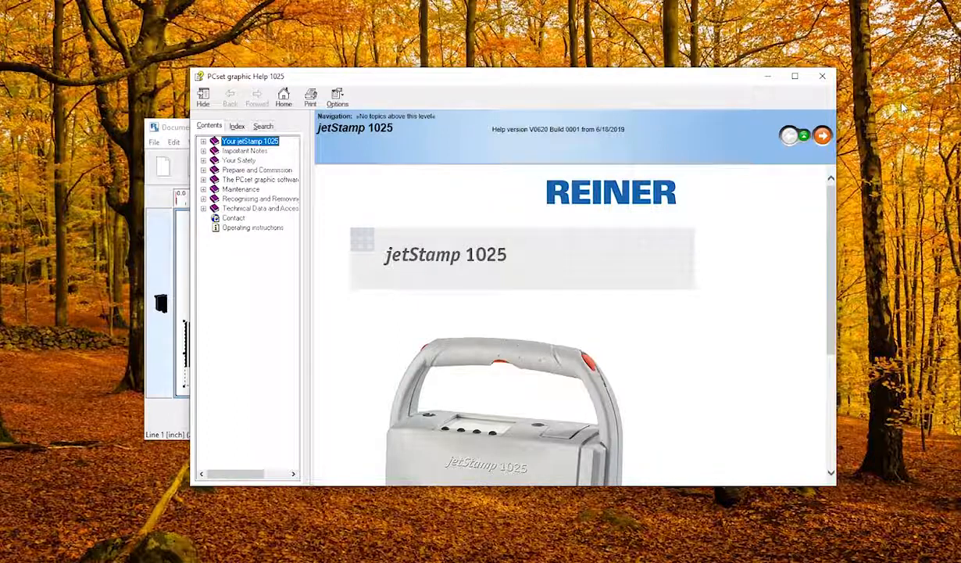
{"action": "left_click", "coordinate": [822, 78]}
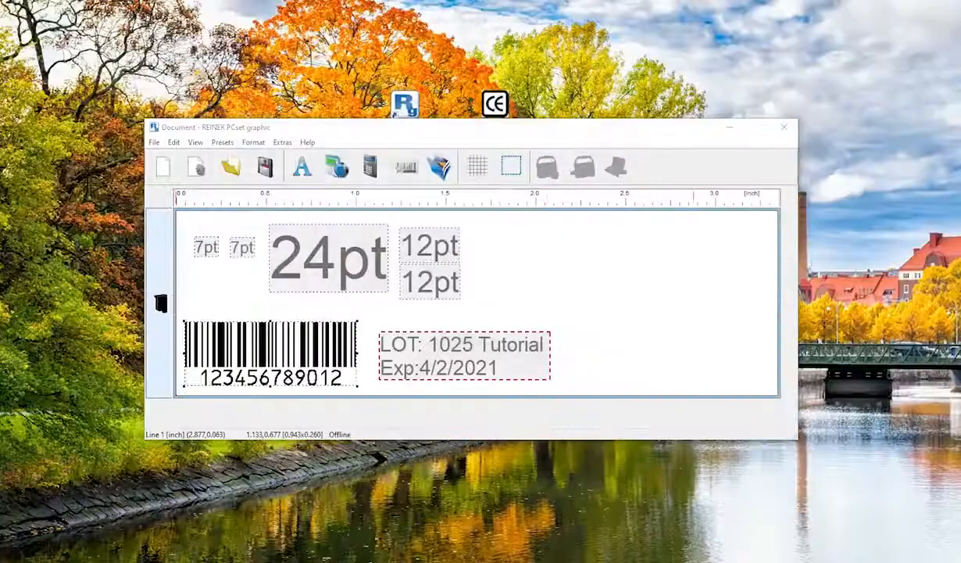